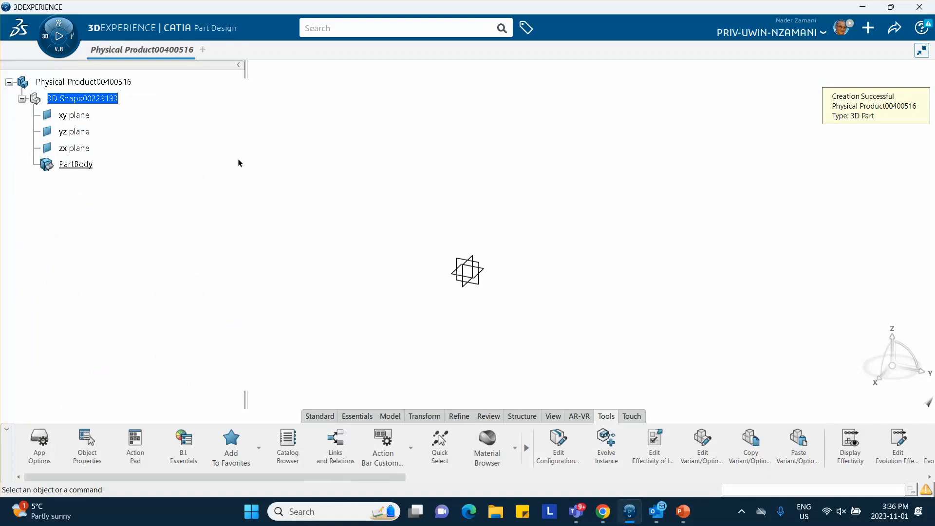
Sketch a rectangle about 207 mm long on the yz plane, with one corner at the origin.
left_click(485, 268)
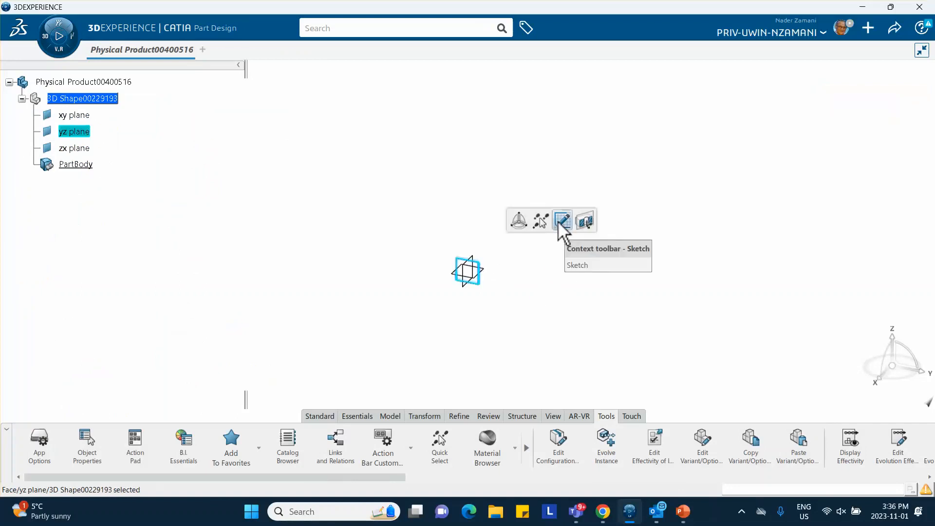
left_click(561, 220)
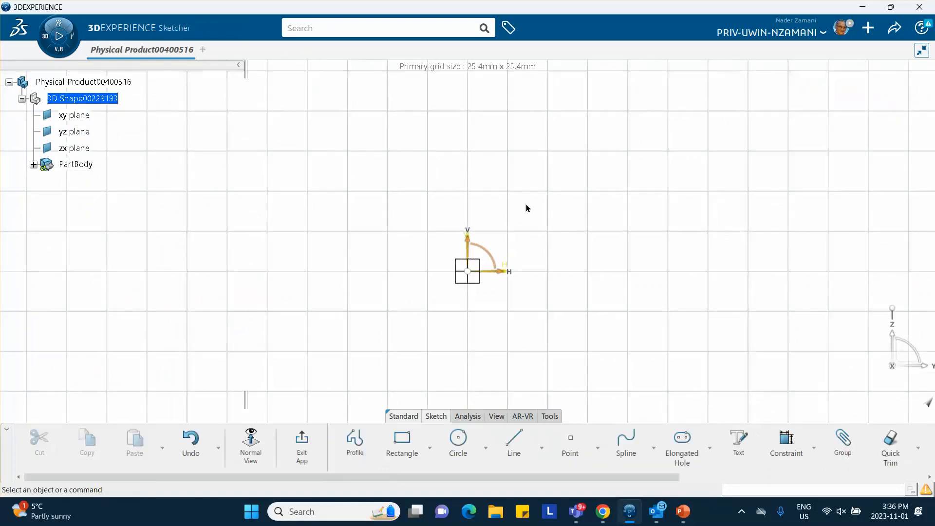
middle_click_drag(489, 220, 398, 231)
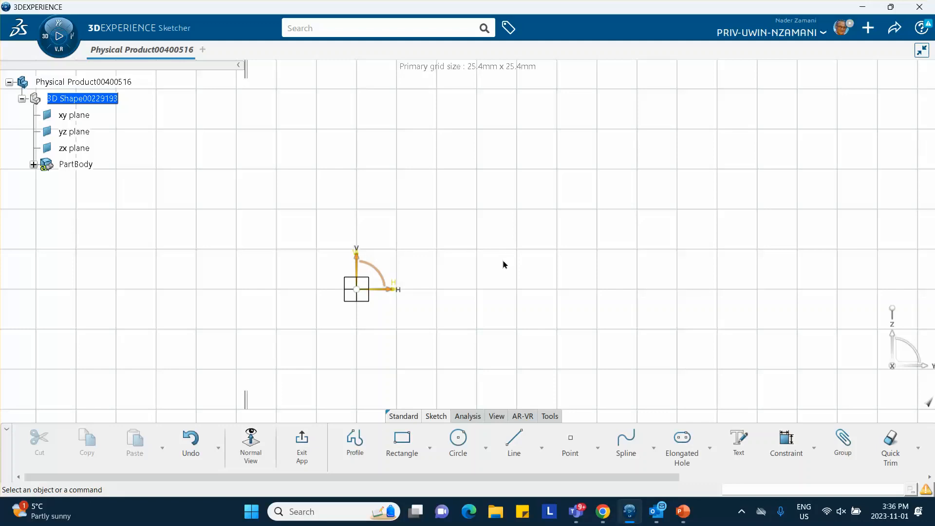
left_click(404, 441)
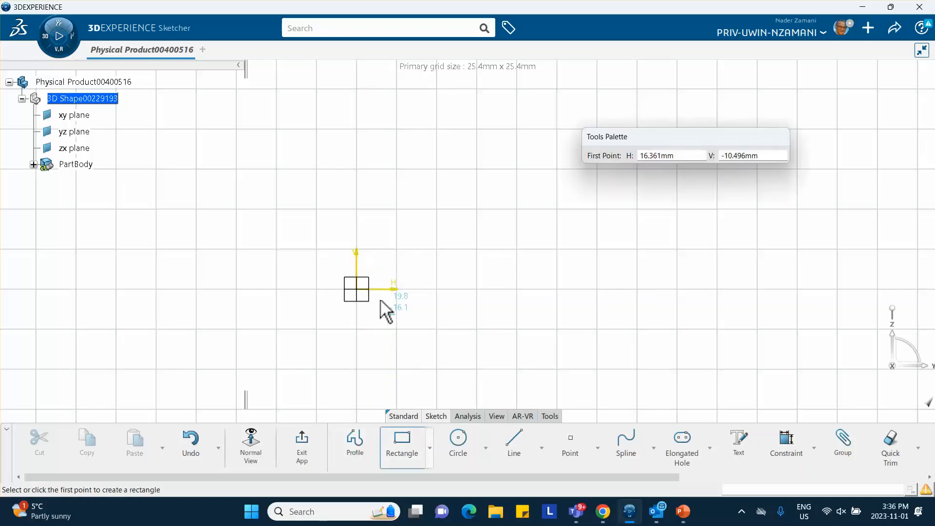
left_click(359, 290)
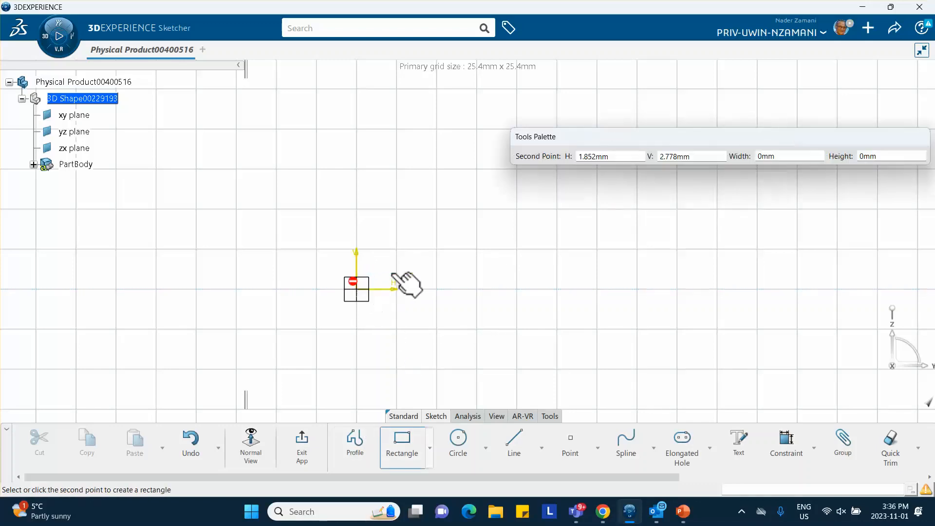
left_click(683, 246)
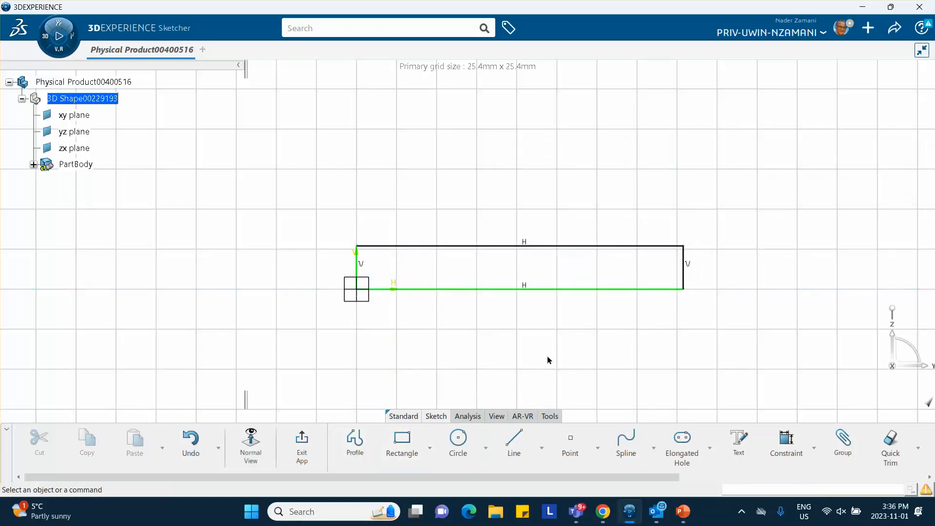
Constrain the rectangle's length to 100 mm and its height to 10 mm.
left_click(785, 443)
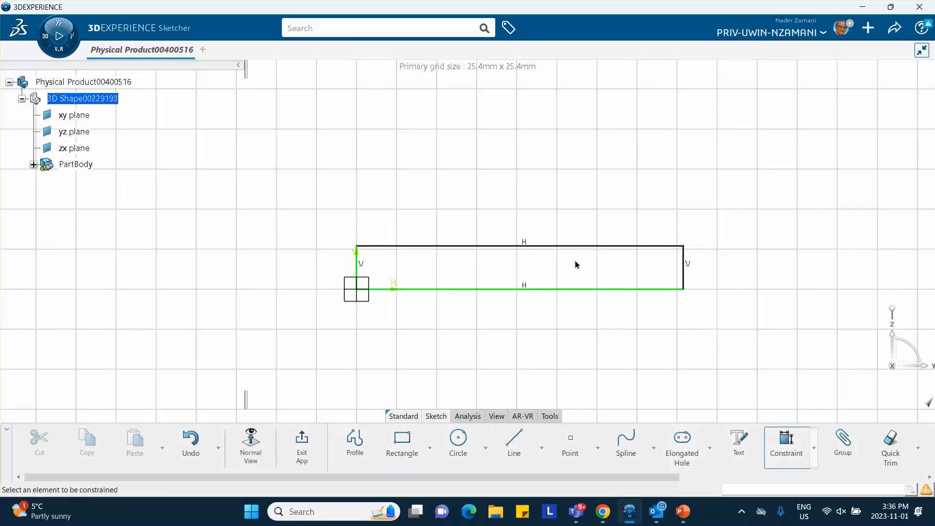
left_click(579, 246)
left_click(547, 209)
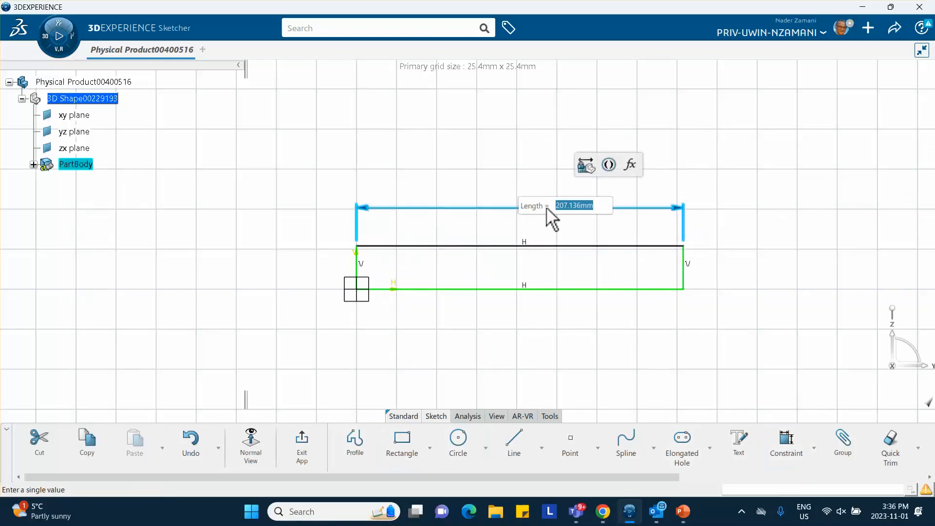
type("100")
key("Return")
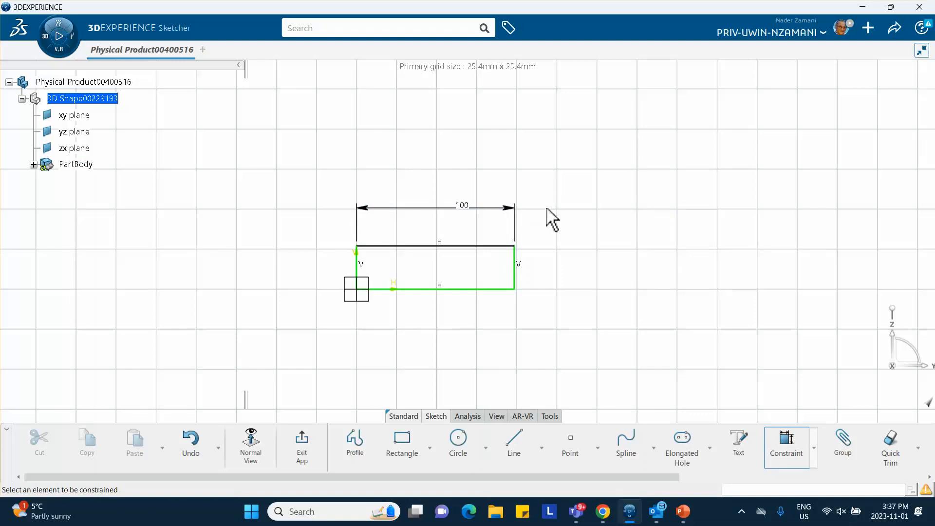
left_click(515, 274)
left_click(538, 274)
type("10")
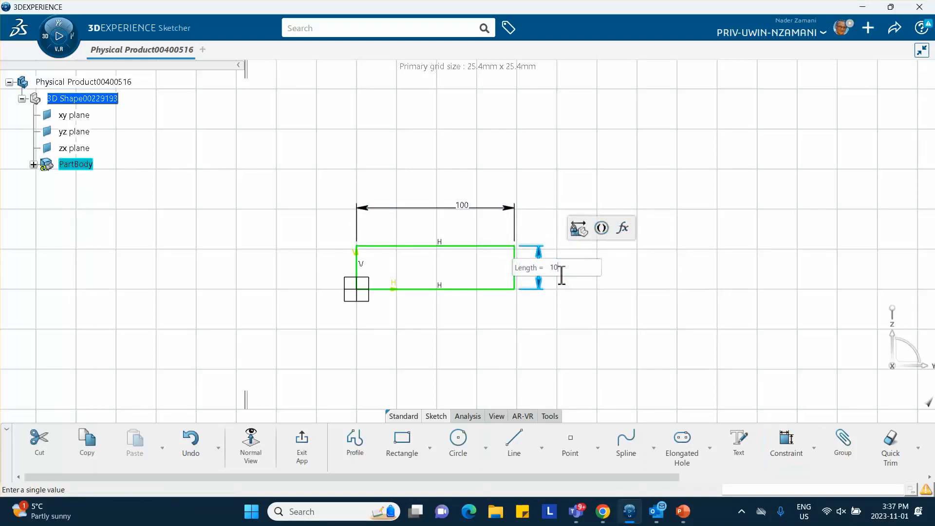
key("Return")
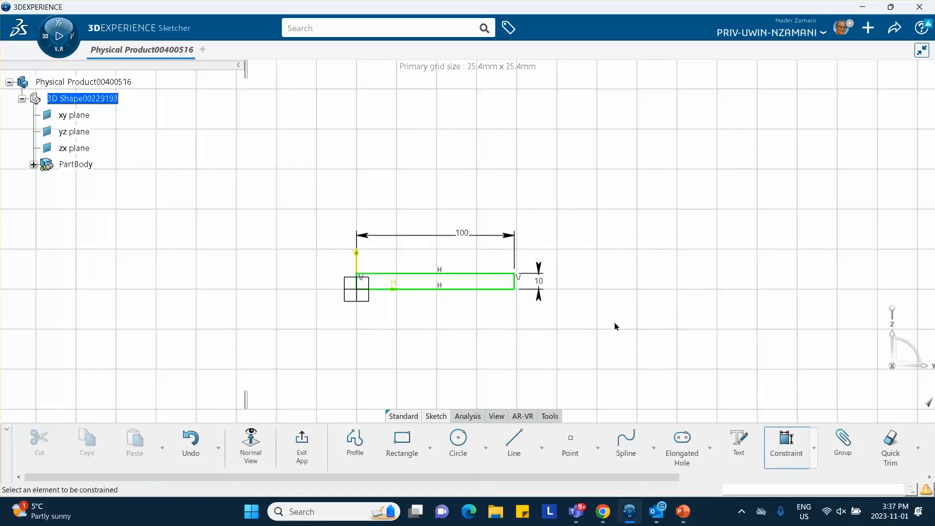
Exit the sketch and pad the rectangular profile into a solid plate.
left_click(302, 444)
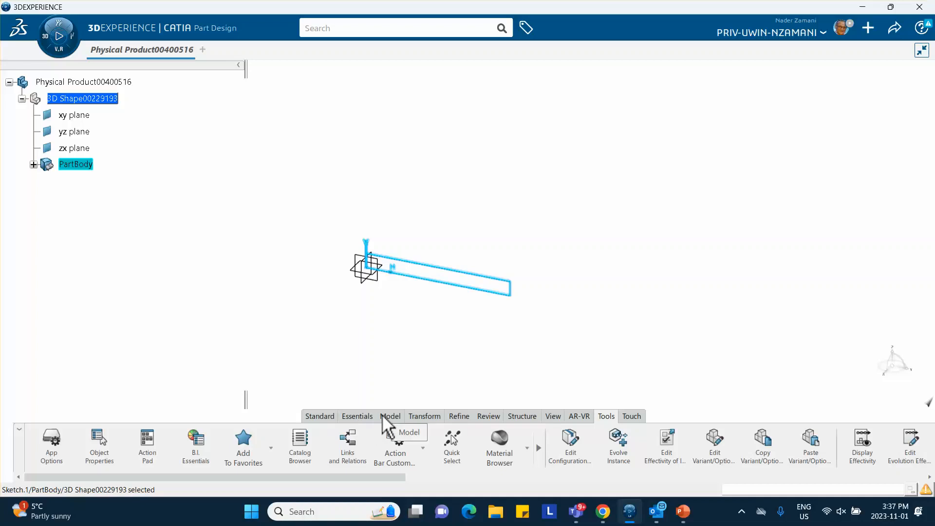
left_click(352, 414)
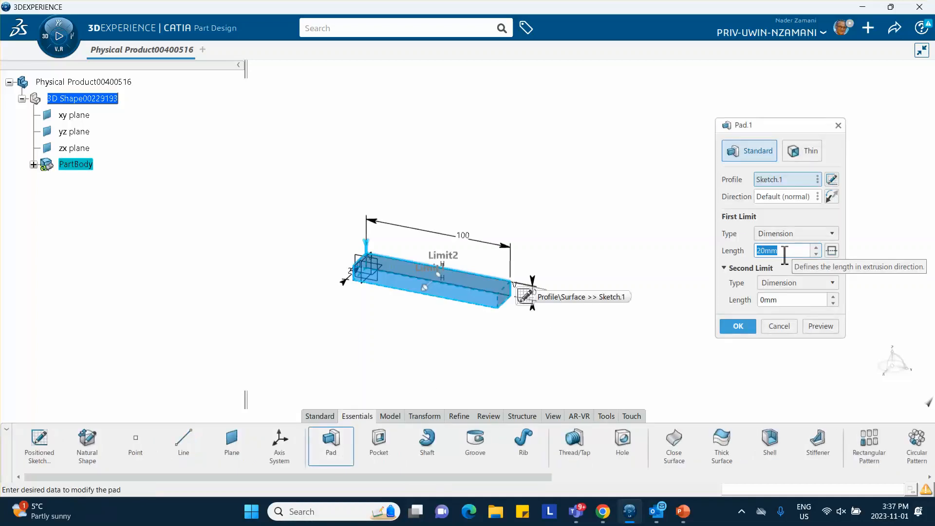
key("Return")
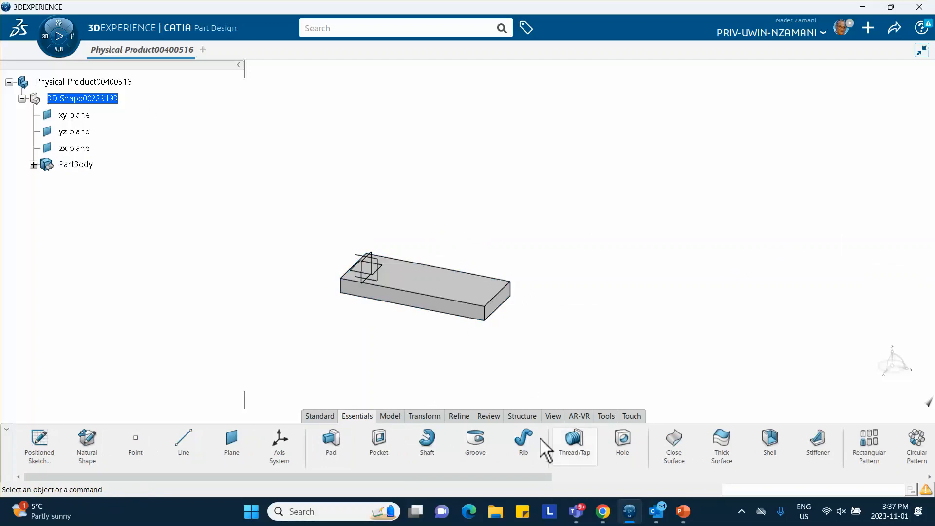
Create a core material named Poor Mands Wing with a simulation domain, along with a default covering material.
left_click(606, 417)
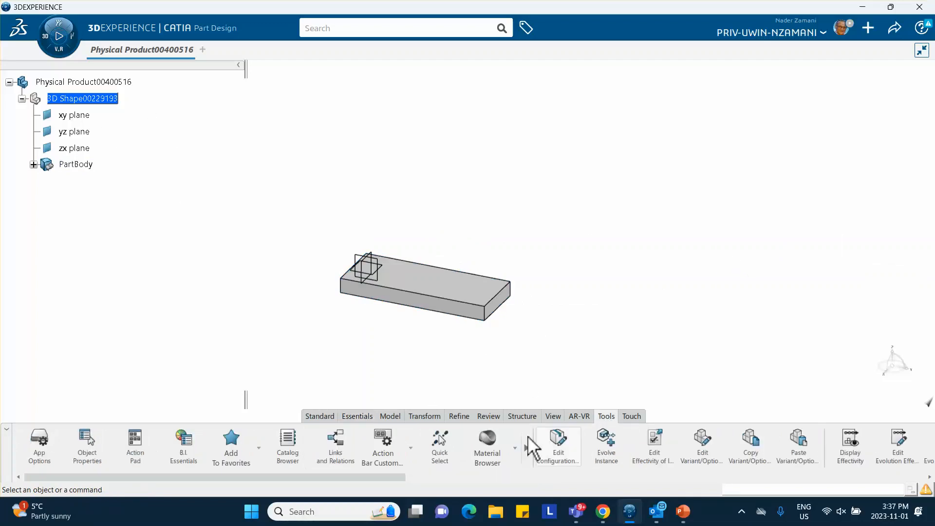
left_click(515, 447)
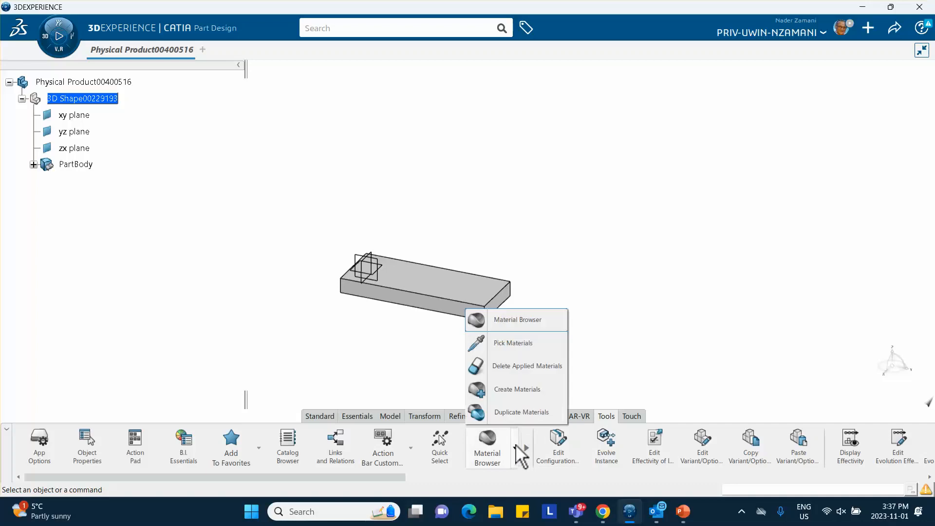
left_click(516, 392)
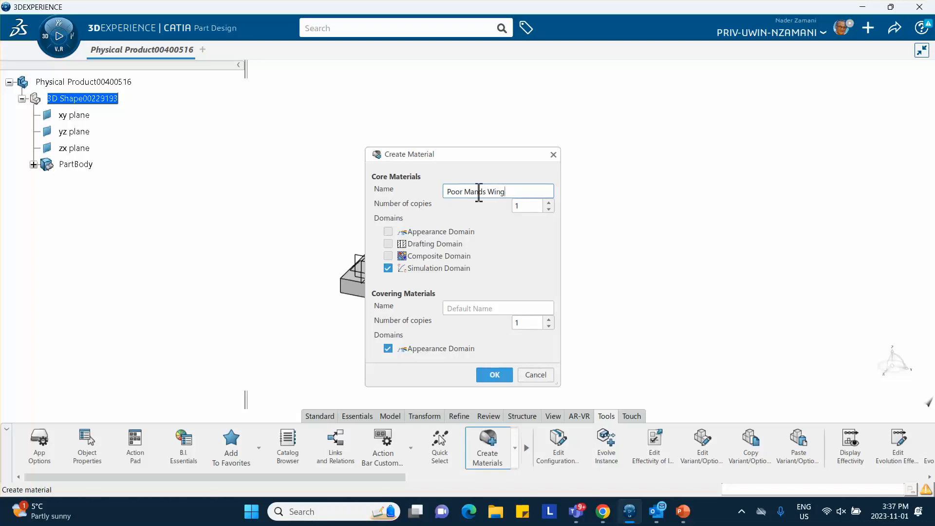
left_click(494, 374)
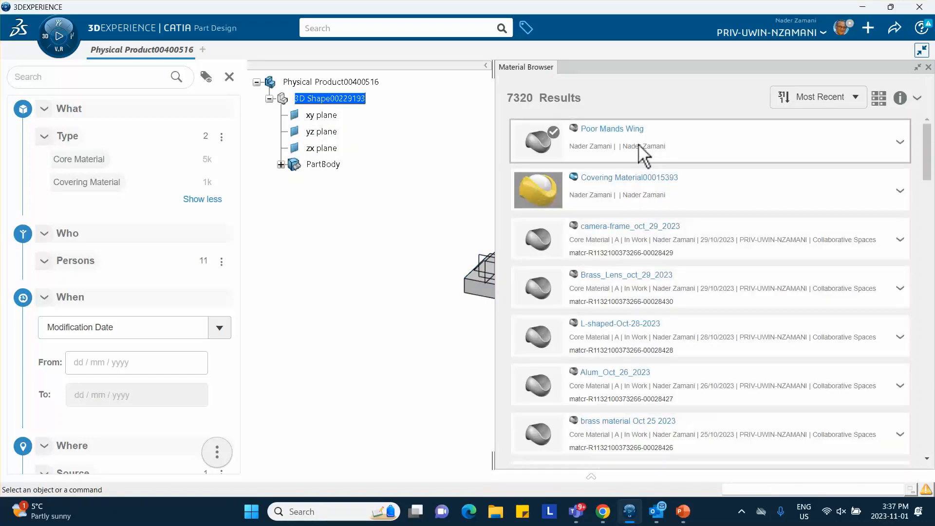
Apply the Poor Mands Wing core material to the whole physical product and confirm the assignment.
left_click(900, 142)
left_click(881, 200)
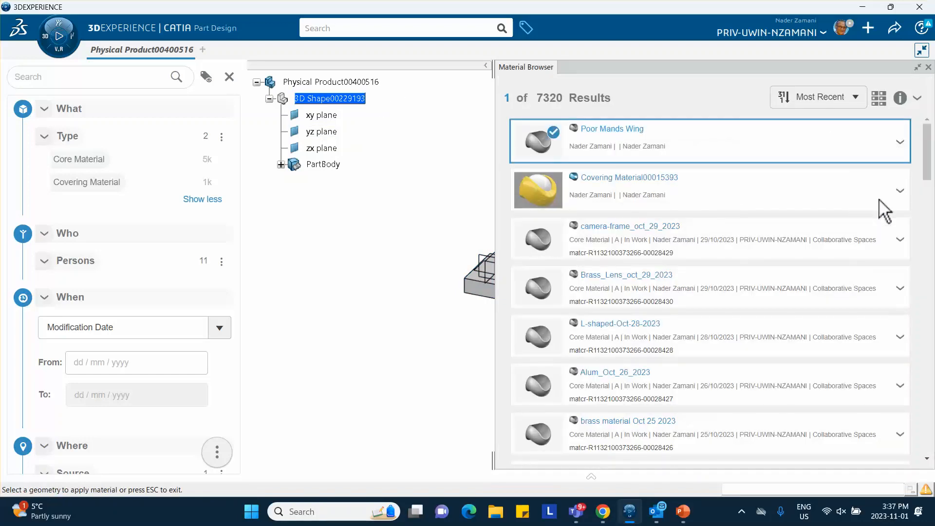
left_click(321, 83)
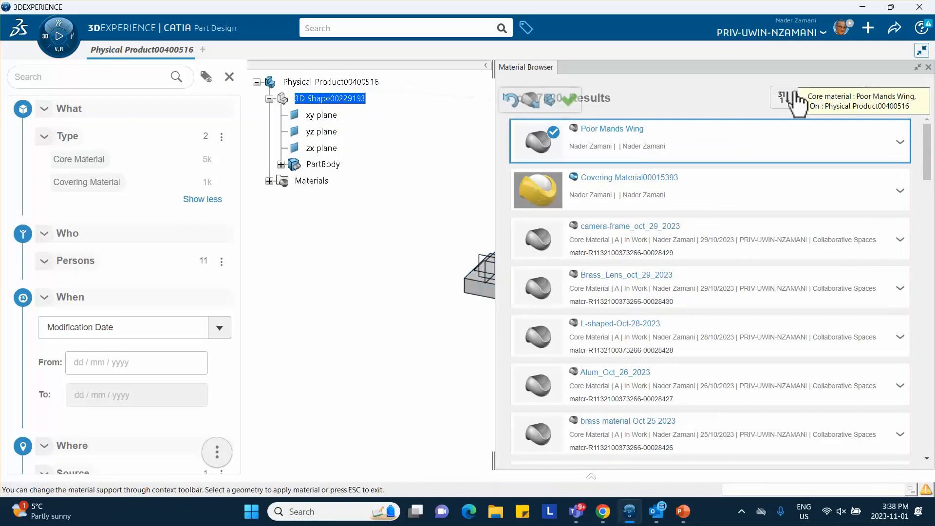
left_click(928, 67)
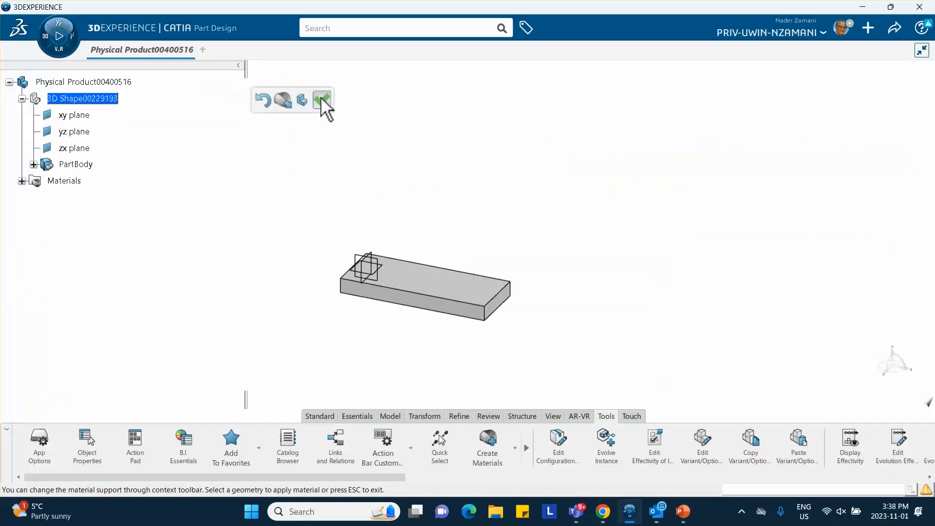
left_click(322, 100)
Open the definition of the Poor Mands Wing material's simulation domain.
left_click(22, 183)
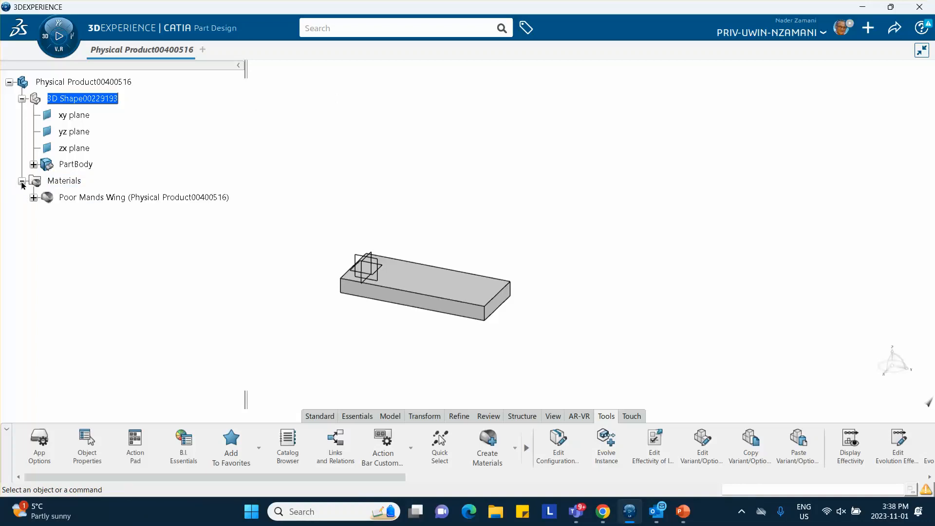
left_click(33, 198)
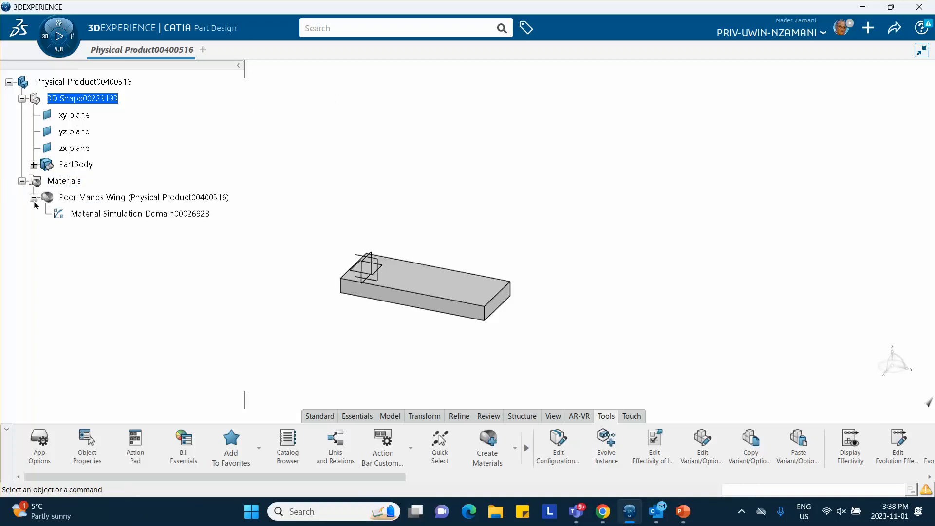
left_click(115, 214)
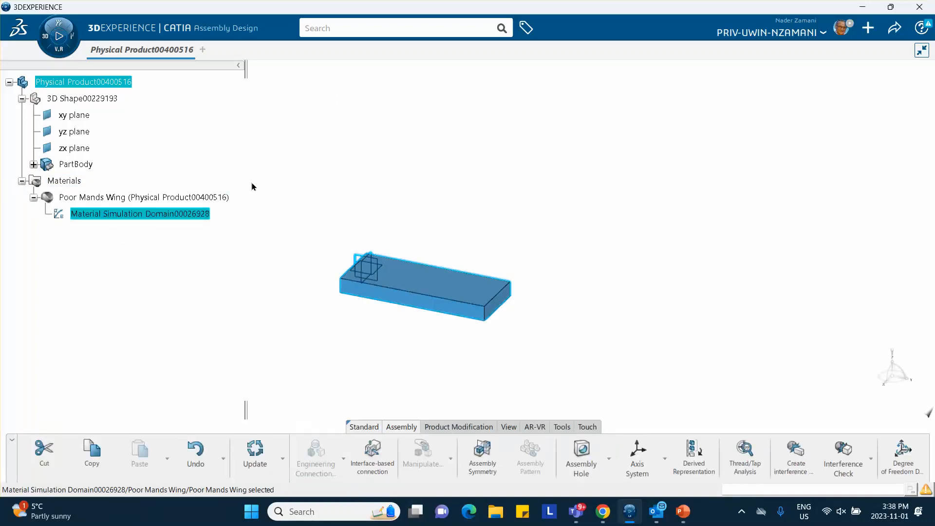
double_click(185, 214)
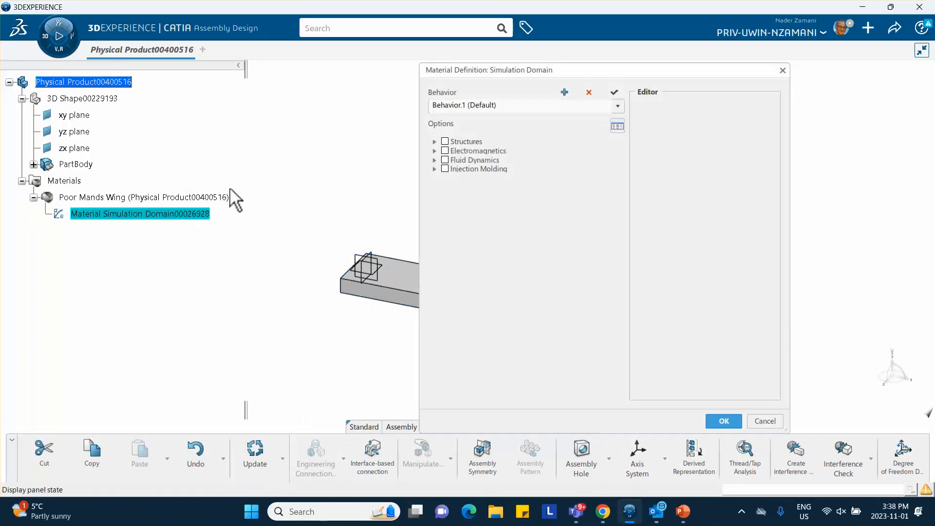
Enable the Elastic option in the structural Abaqus Multiphysics mechanical elasticity properties of the material.
left_click(434, 141)
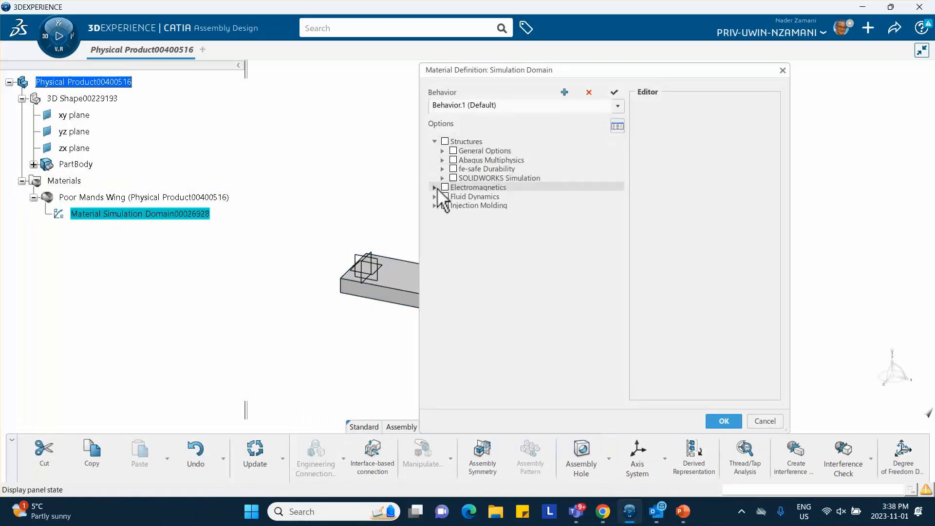
left_click(443, 151)
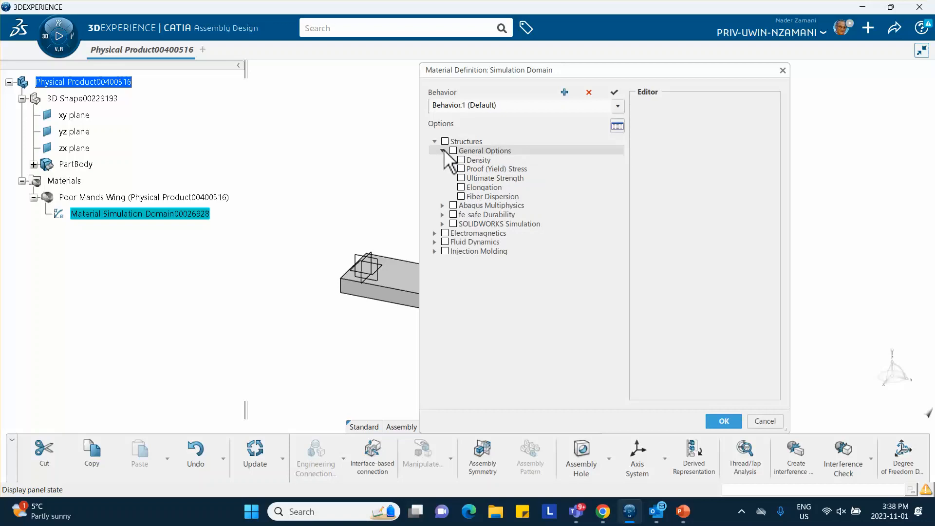
left_click(443, 151)
left_click(443, 159)
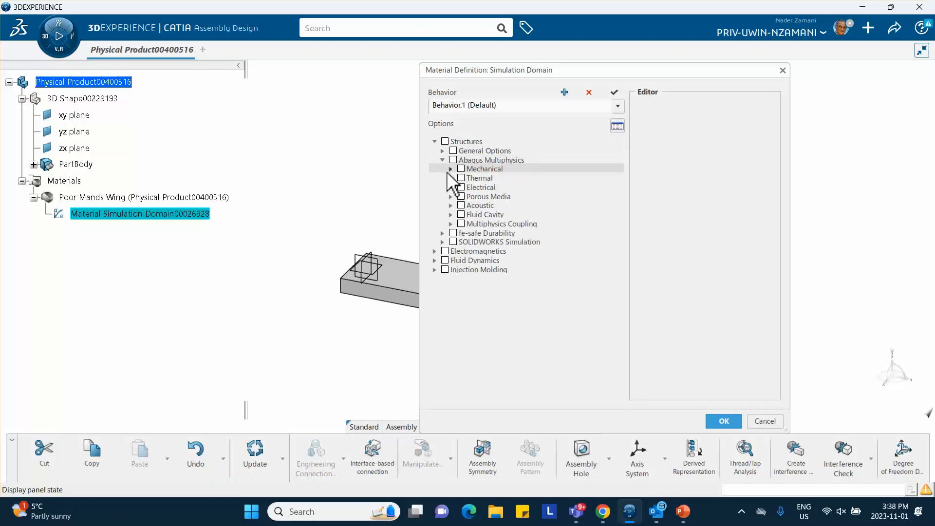
left_click(451, 168)
left_click(458, 178)
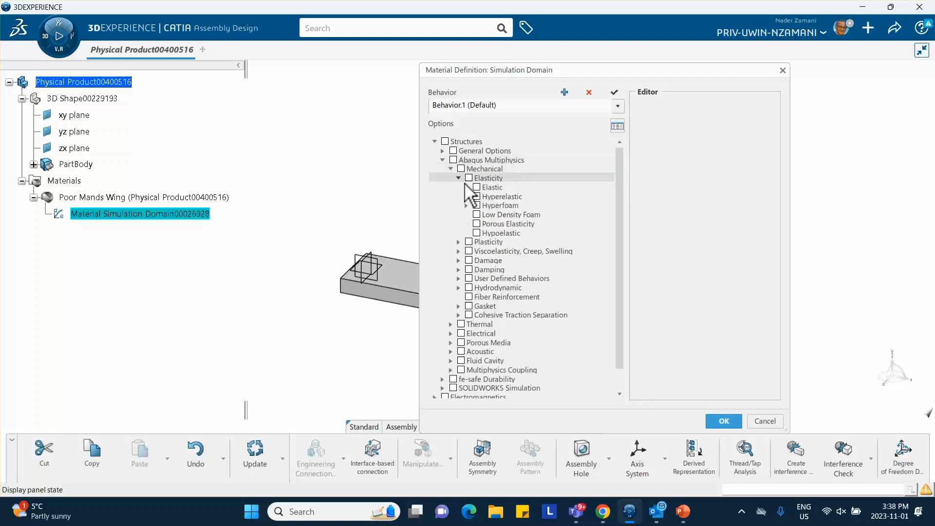
left_click(476, 187)
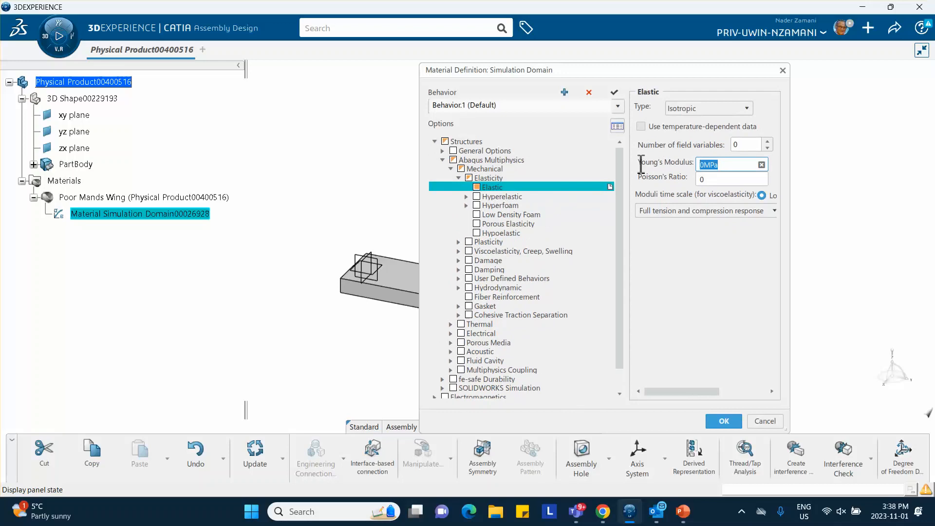
Set the isotropic Young's modulus to 200 GPa and Poisson's ratio to 0.3, and accept the material definition.
type("2")
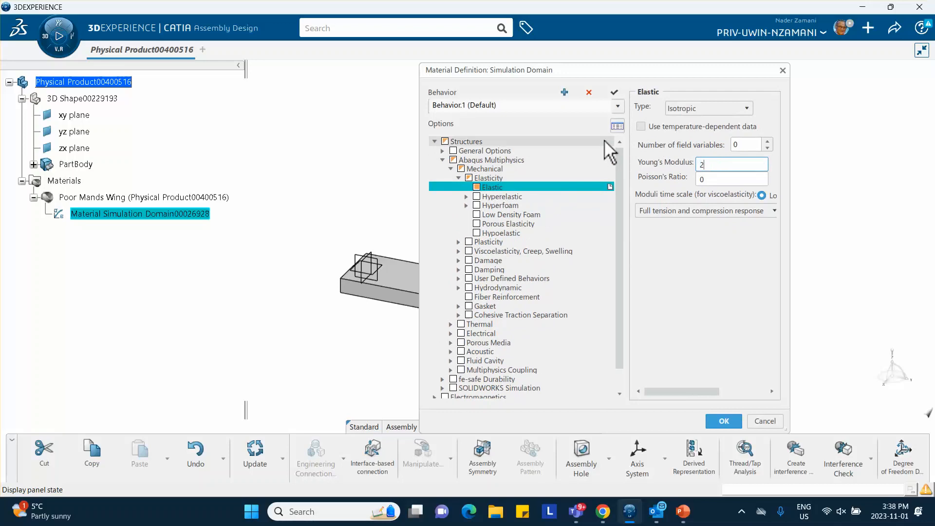
type("00GPa")
left_click(718, 179)
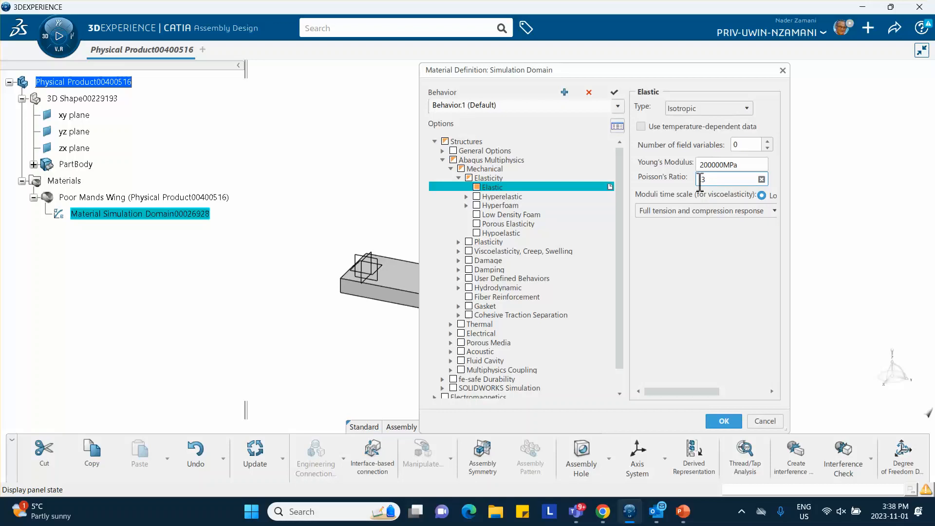
type("3")
left_click(723, 421)
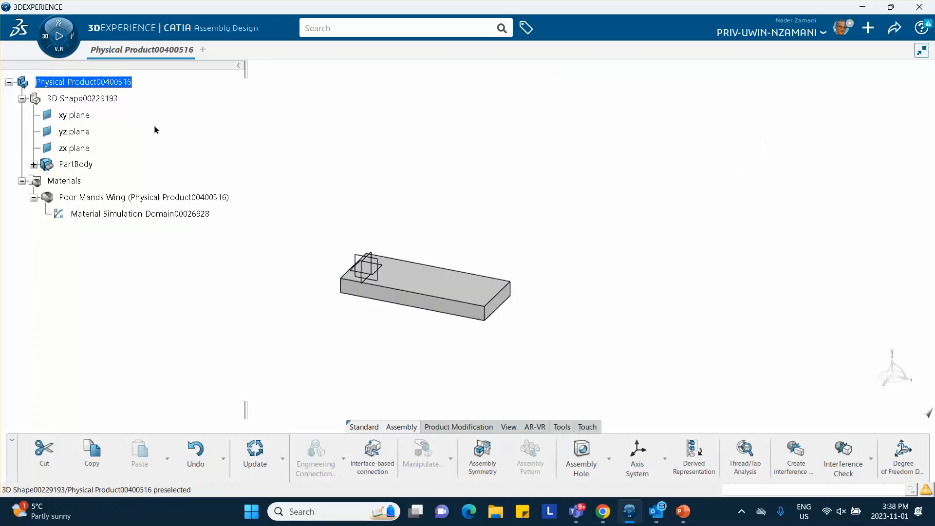
Switch to the Structural Model Creation app and add an empty finite element model to the physical product.
left_click(47, 49)
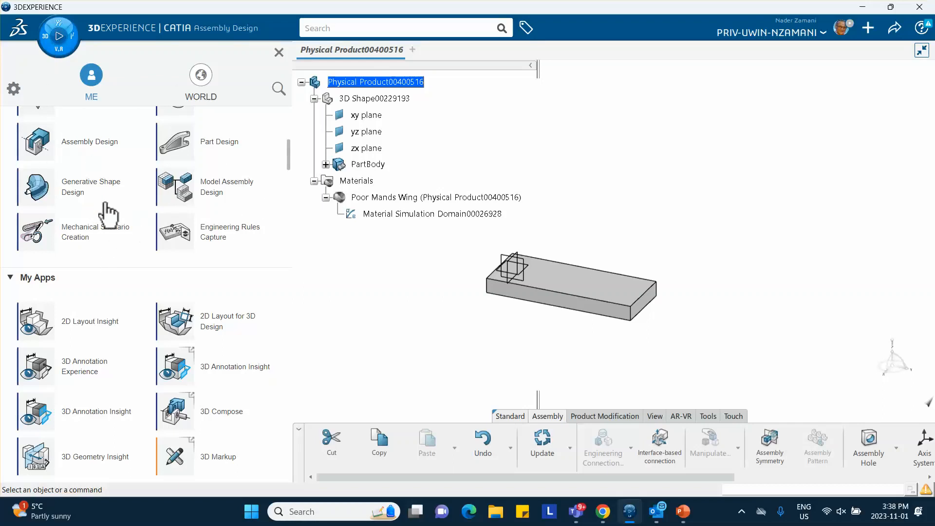
scroll(107, 238, "up", 3)
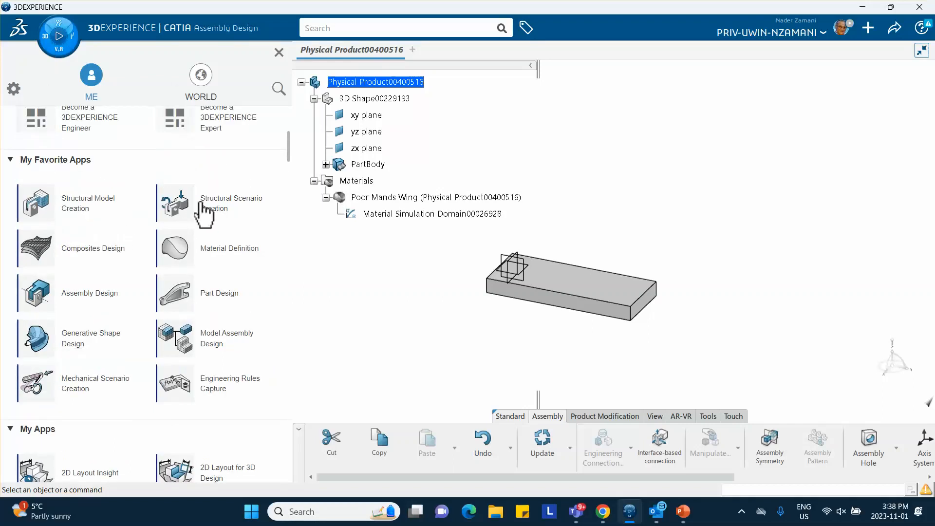
left_click(89, 213)
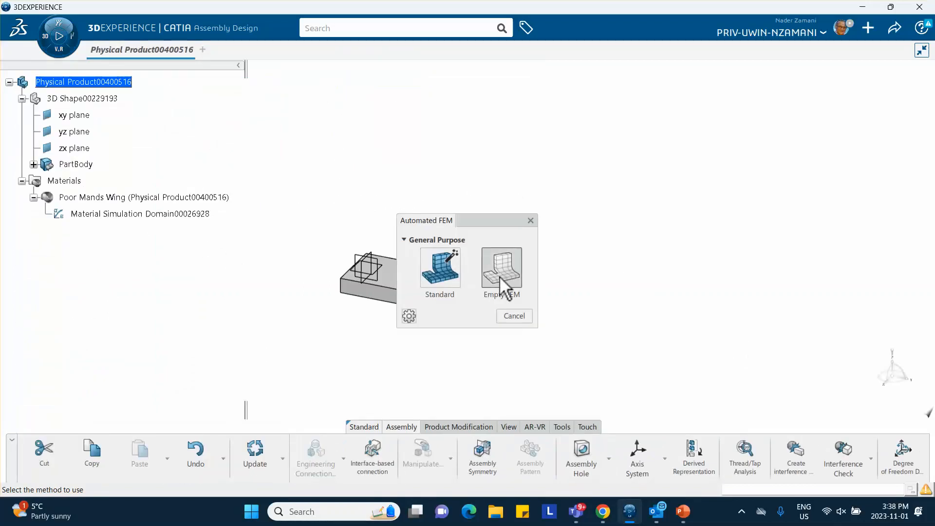
left_click(499, 274)
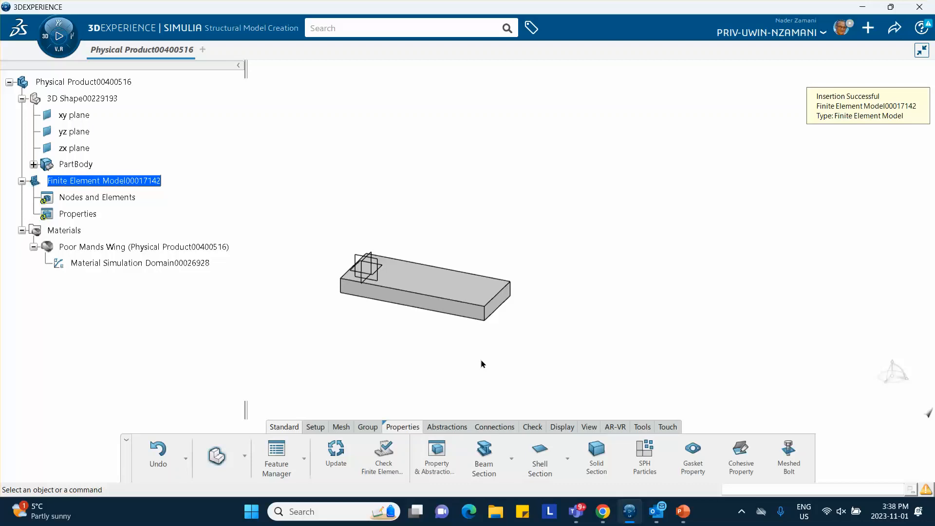
Set up a Sweep 3D Mesh supported on the plate's PartBody, sweeping through its thickness, and inspect the source and target faces.
left_click(340, 427)
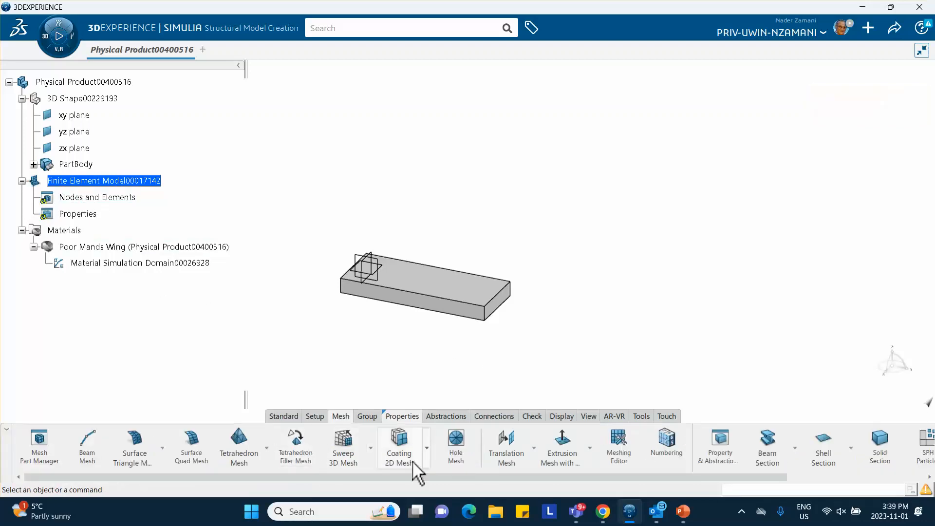
left_click(344, 444)
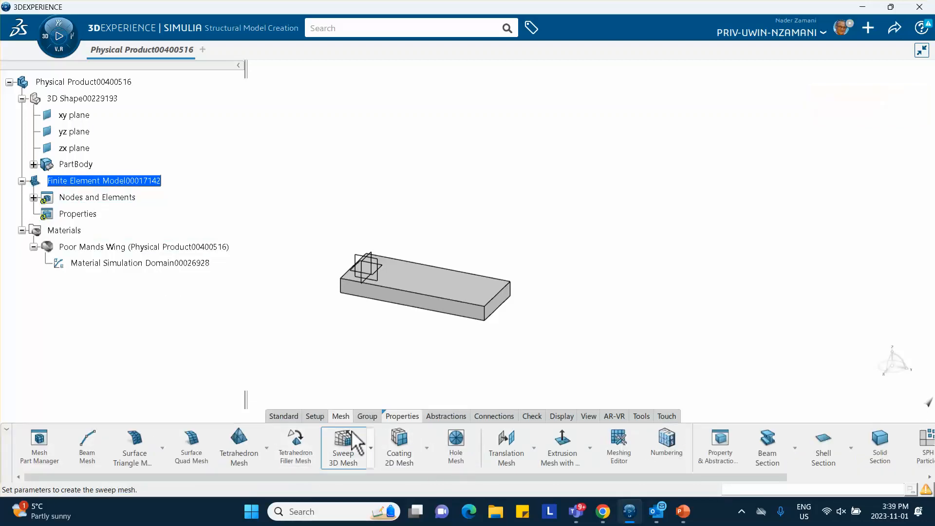
left_click(438, 282)
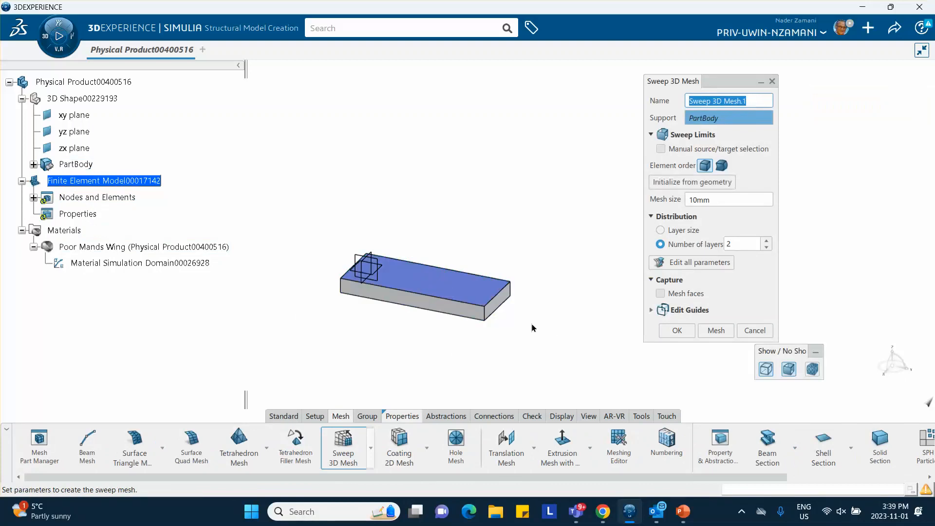
middle_click_drag(431, 286, 387, 355)
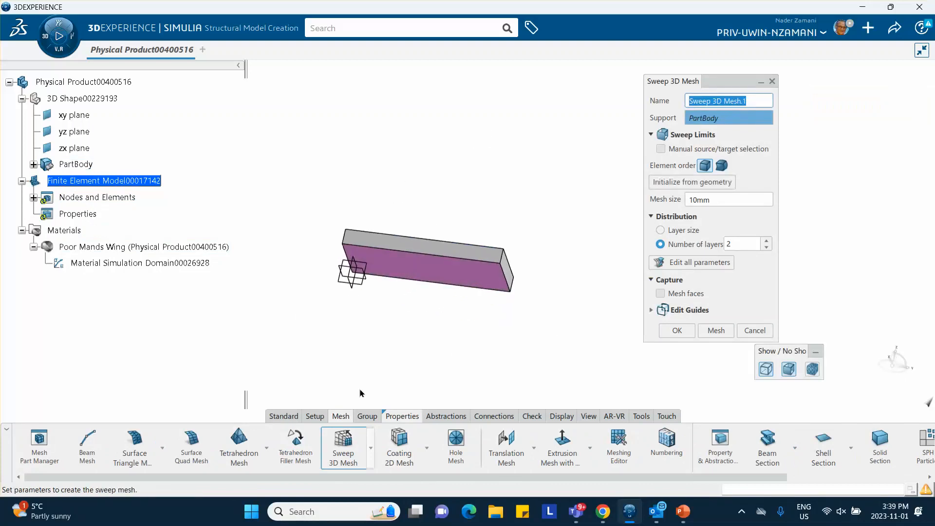
middle_click_drag(396, 212, 392, 339)
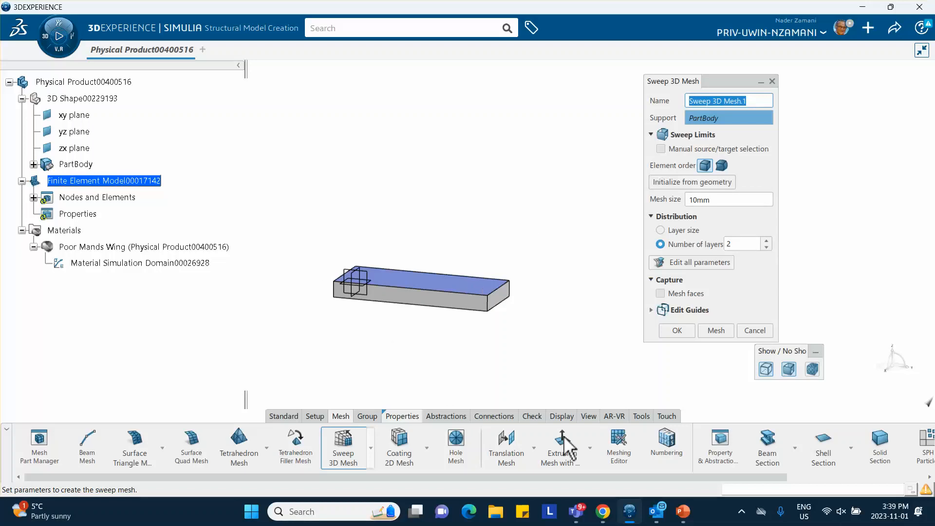
Switch to the PowerPoint presentation and check the slides for the mesh specification and the pressure mapping data.
mouse_move(630, 513)
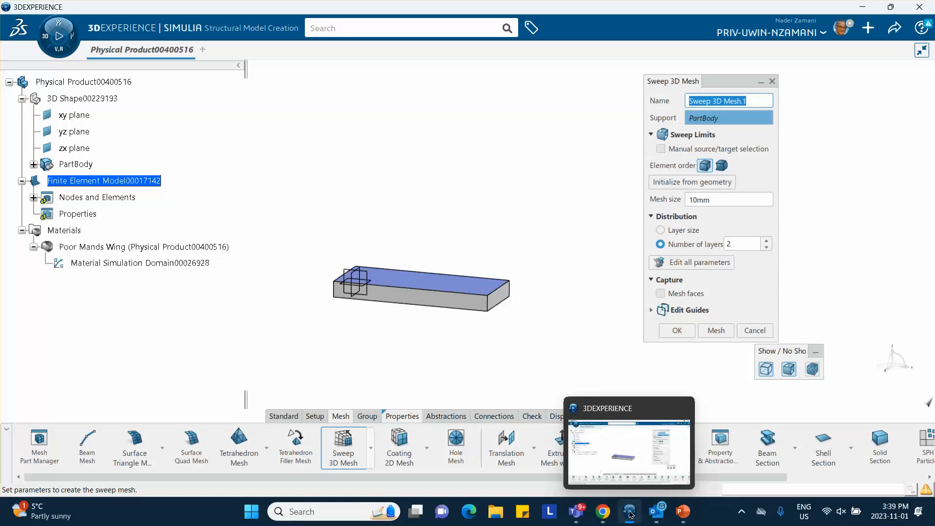
left_click(682, 511)
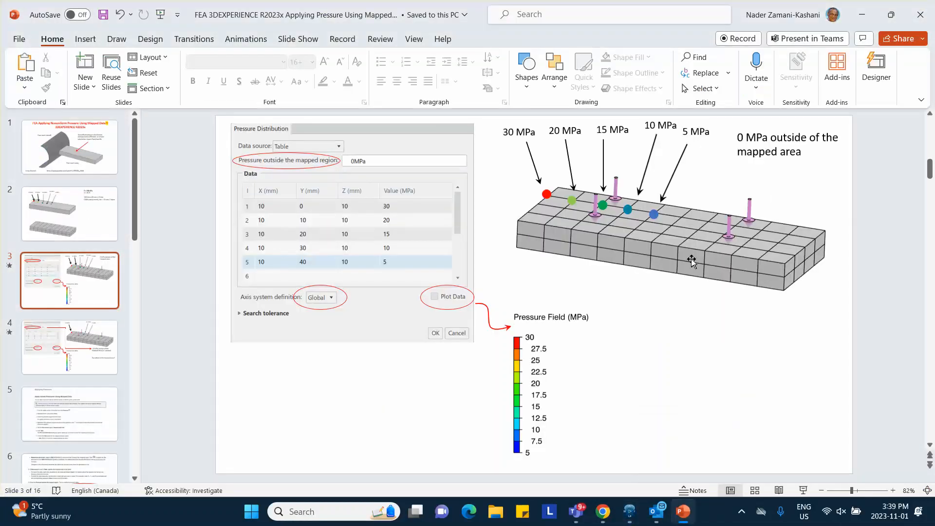
left_click(96, 197)
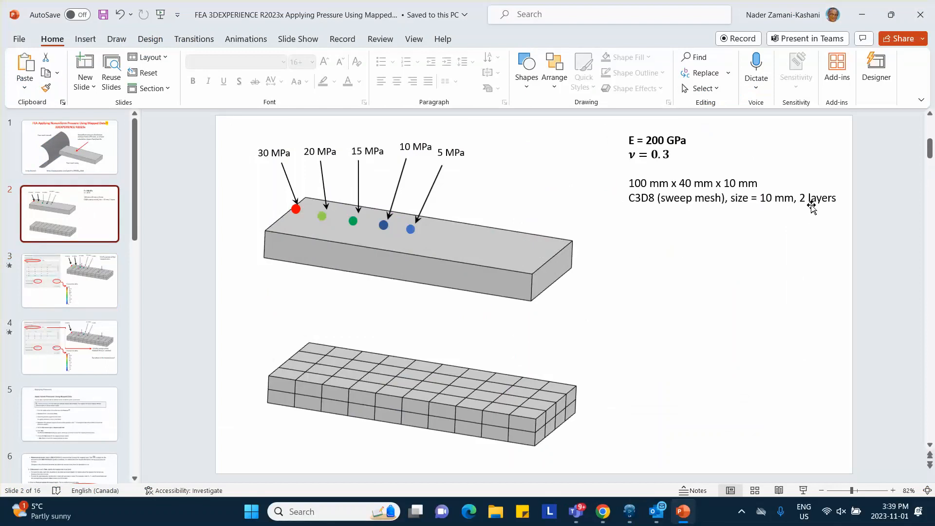
left_click(92, 271)
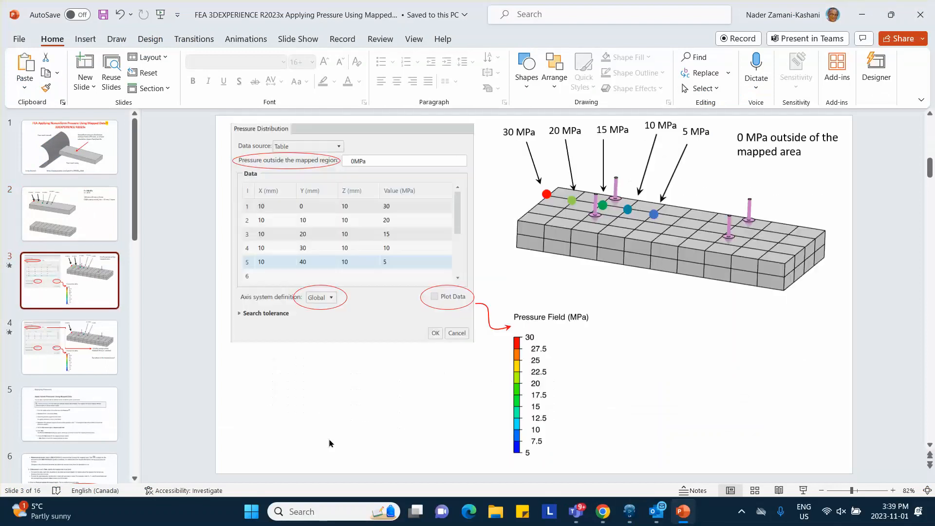
Return to 3DEXPERIENCE, generate the plate's sweep mesh with 10 mm size and 2 layers, and accept it.
left_click(629, 512)
left_click(714, 329)
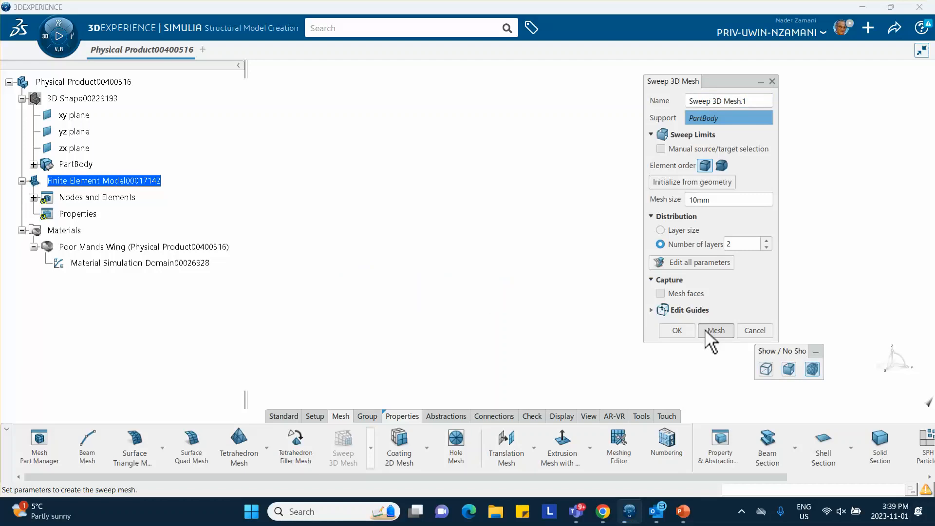
left_click(676, 330)
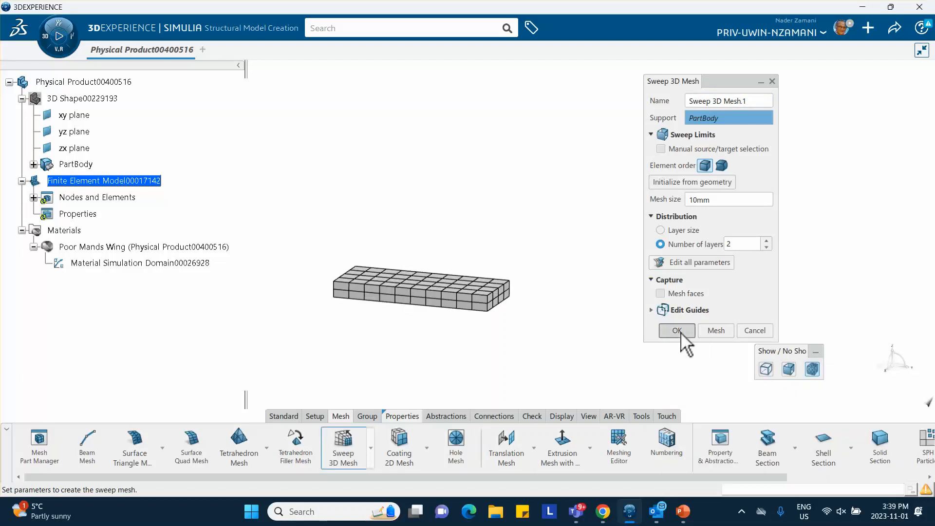
Assign a solid section with the Poor Mands Wing material to the plate's PartBody.
left_click(414, 418)
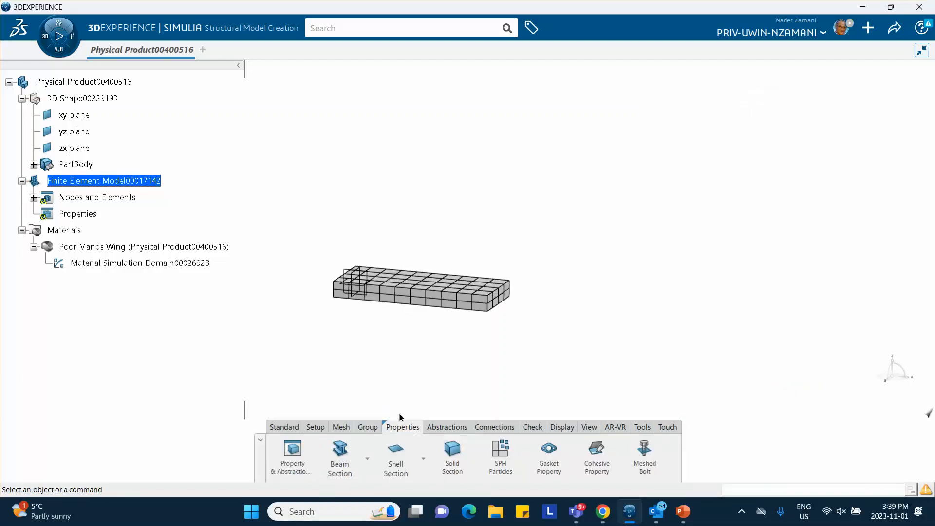
left_click(451, 455)
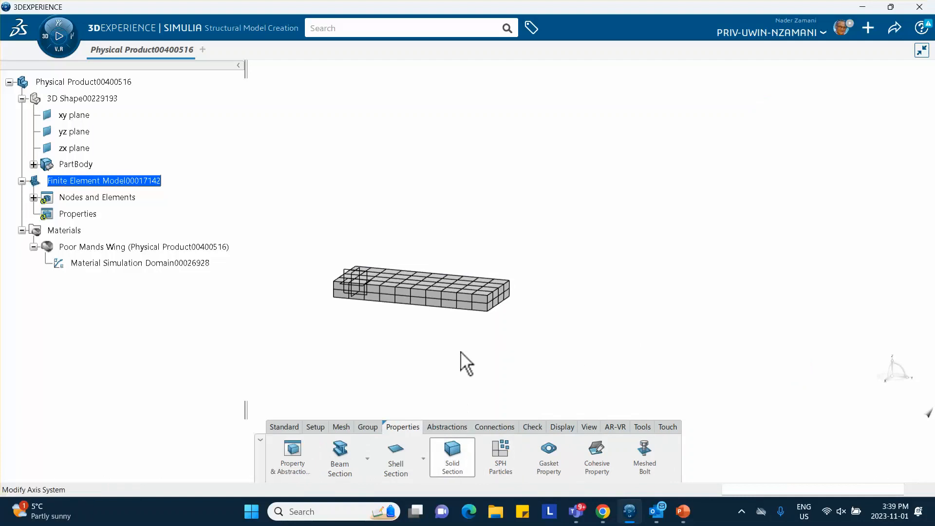
left_click(76, 163)
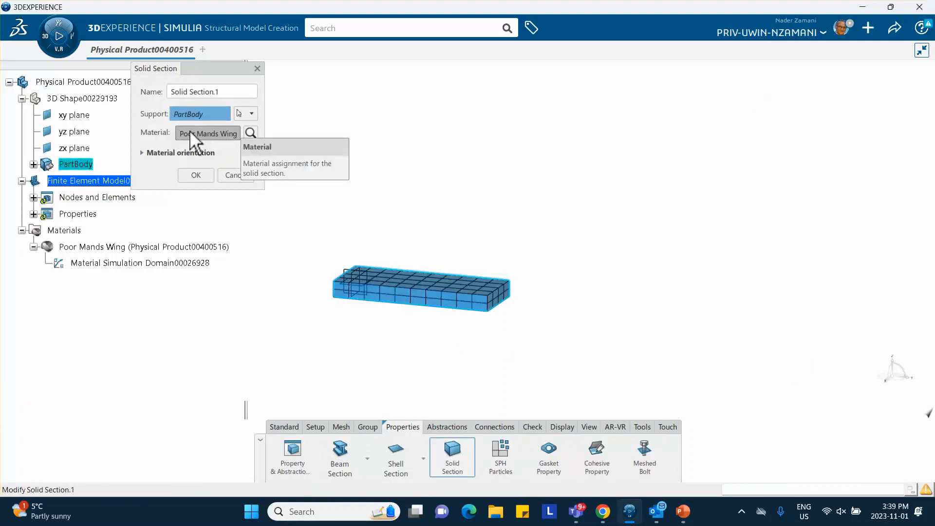
left_click(196, 175)
Switch to the Structural Scenario Creation app and initialize a Structural physics simulation using the plate's finite element model.
middle_click_drag(494, 190, 497, 244)
middle_click_drag(284, 208, 302, 182)
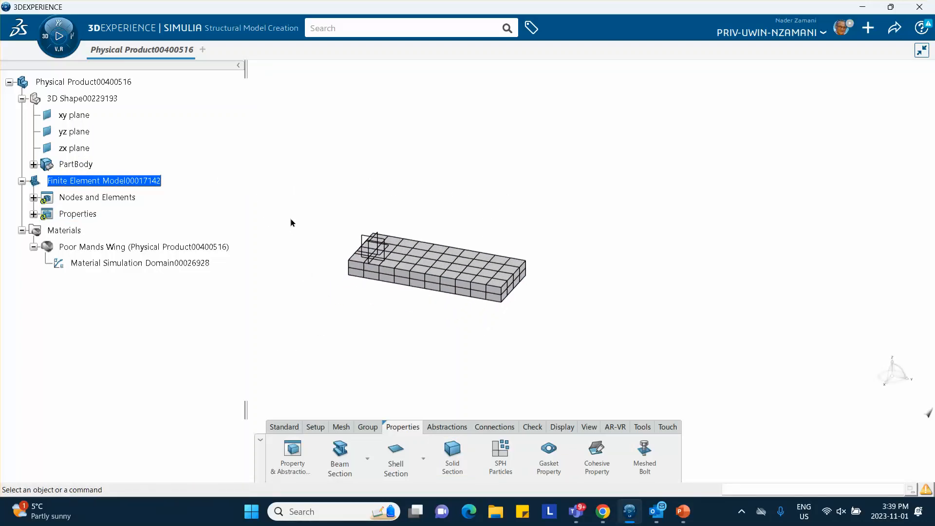
left_click(45, 35)
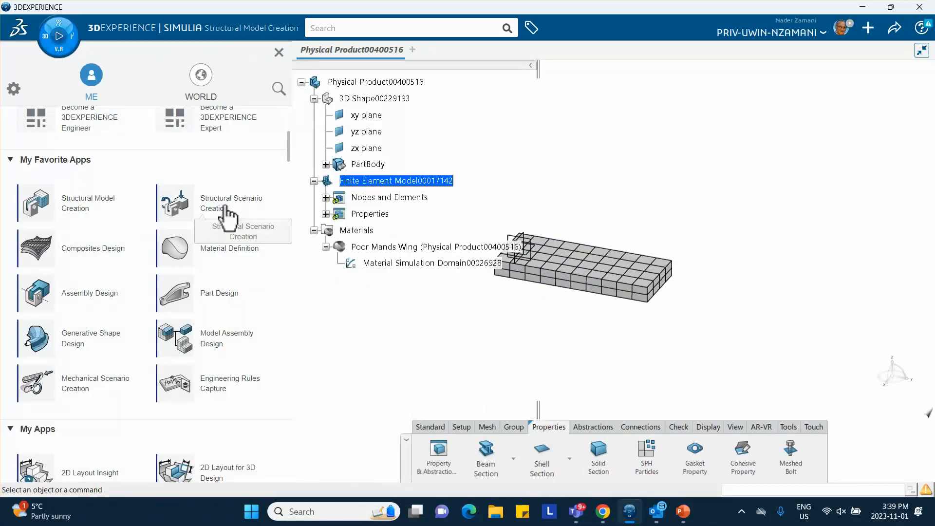
left_click(253, 207)
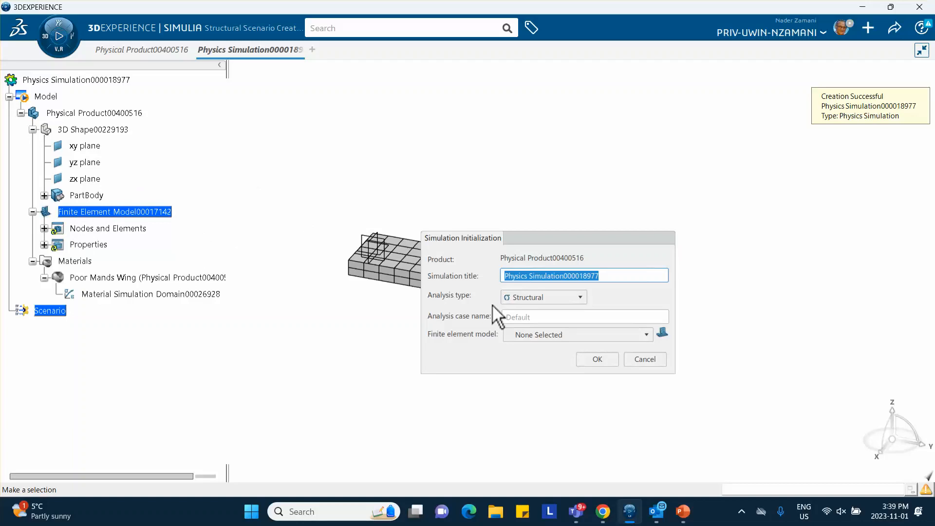
left_click_drag(559, 239, 521, 142)
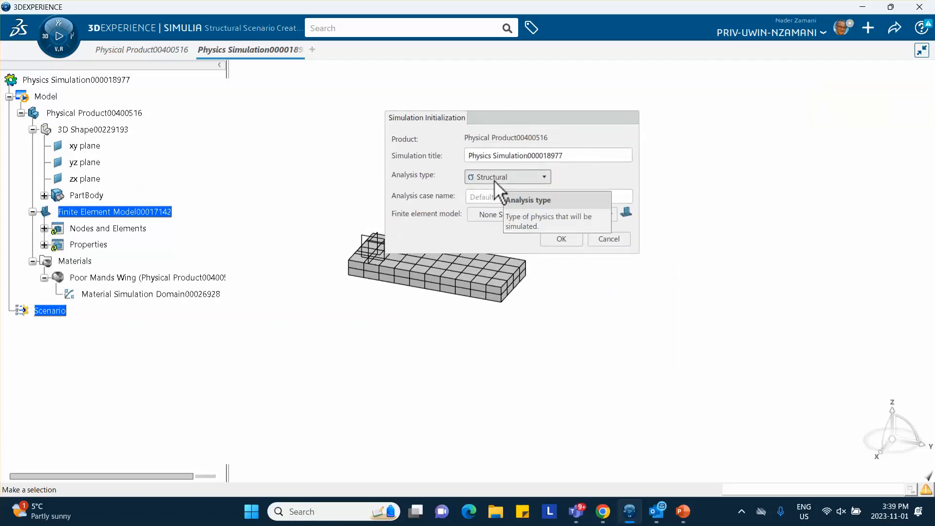
left_click(502, 214)
left_click(560, 240)
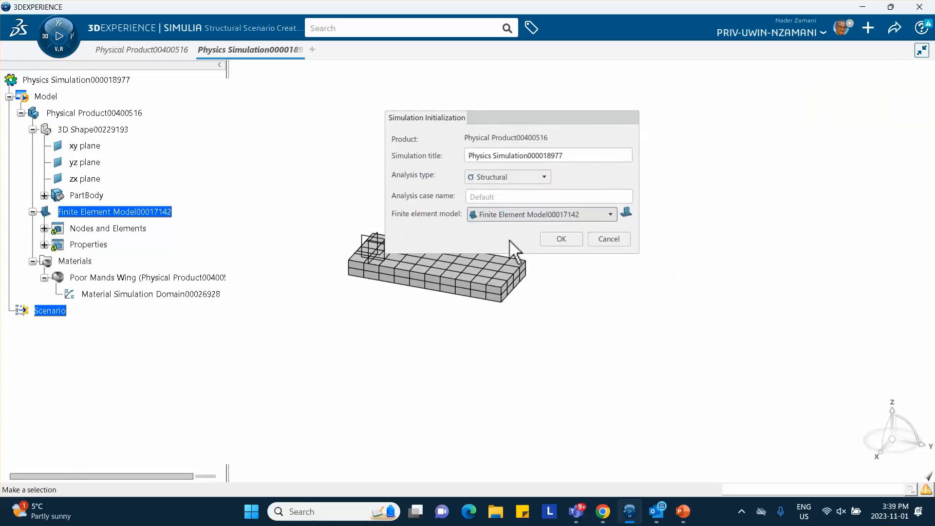
left_click(561, 239)
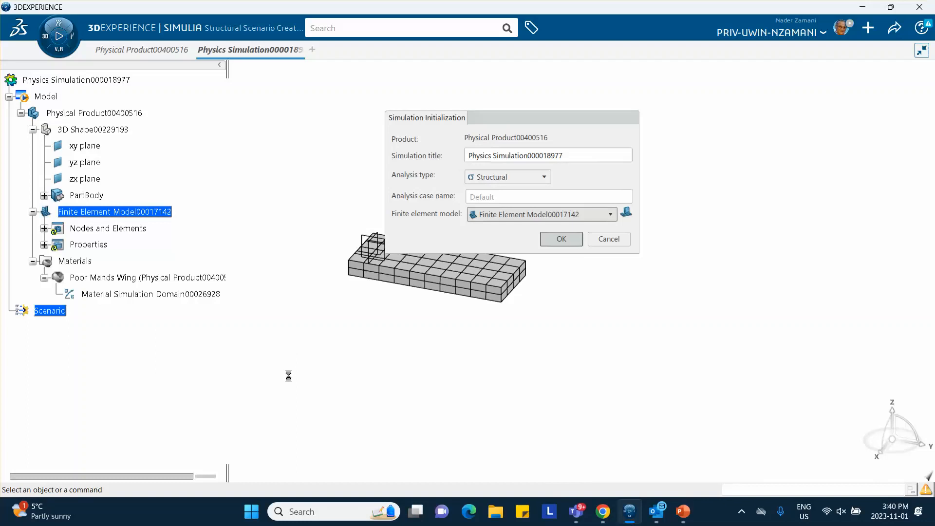
Add a static perturbation step that does not allow contact changes, with matrix storage at Solver Default.
scroll(138, 353, "down", 1)
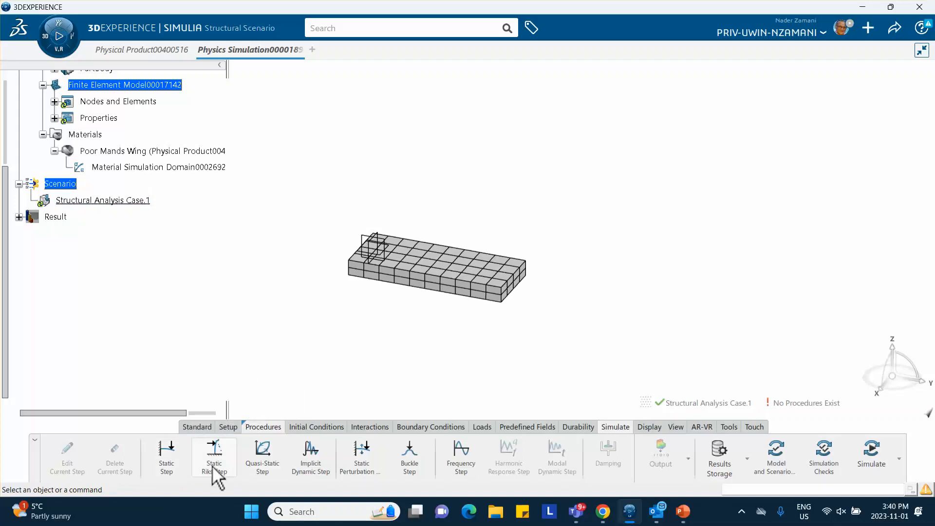
left_click(363, 465)
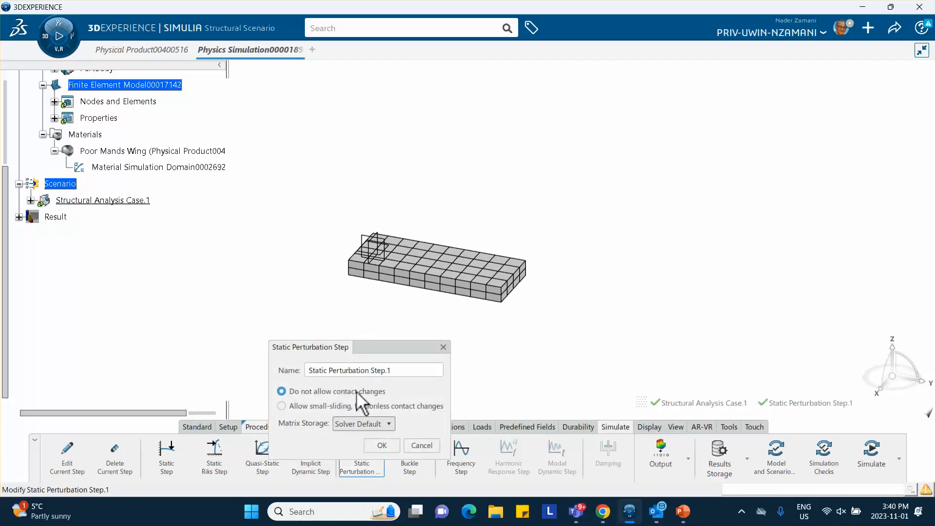
left_click_drag(361, 349, 654, 143)
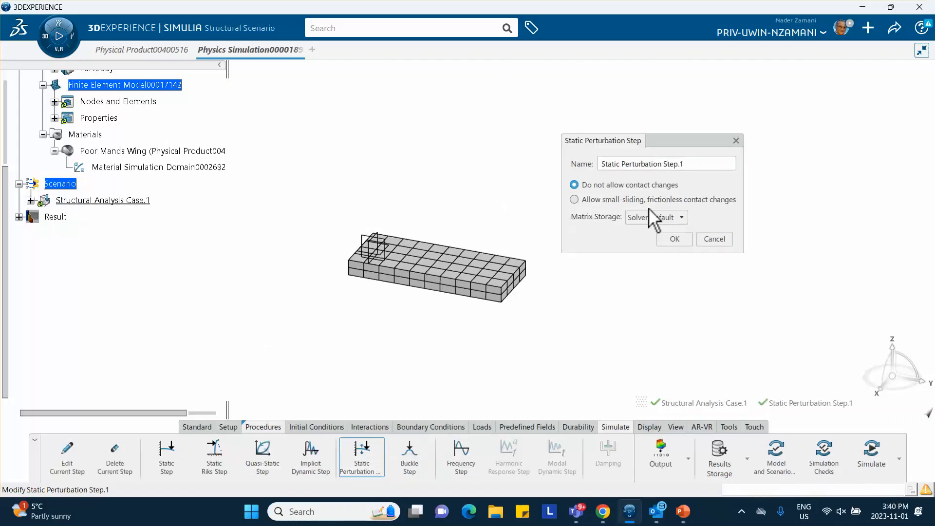
left_click(674, 239)
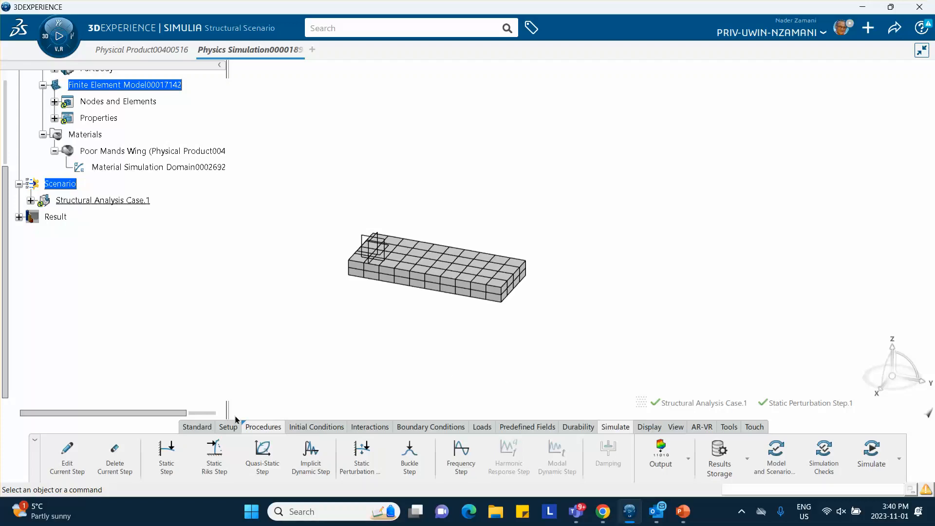
Clamp the plate's short end face next to the origin planes.
middle_click_drag(417, 277, 533, 195)
middle_click_drag(121, 327, 260, 258)
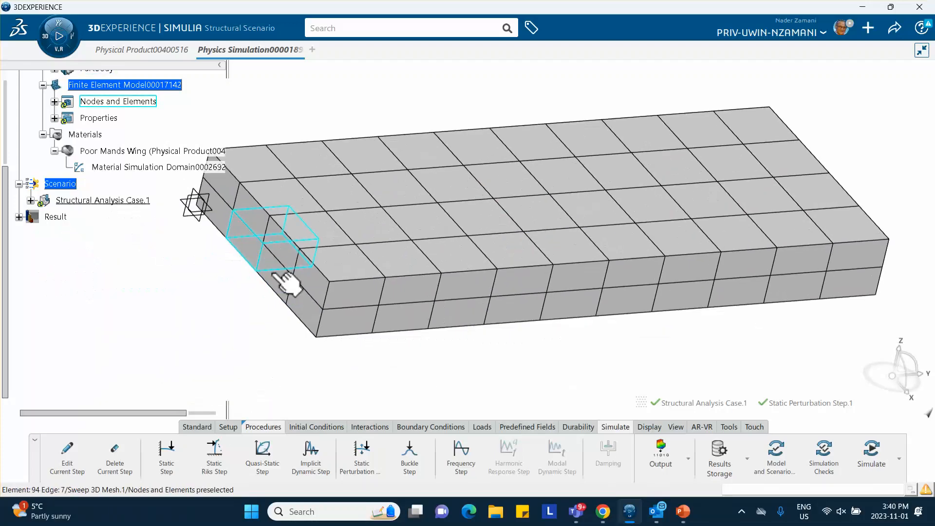
left_click(416, 426)
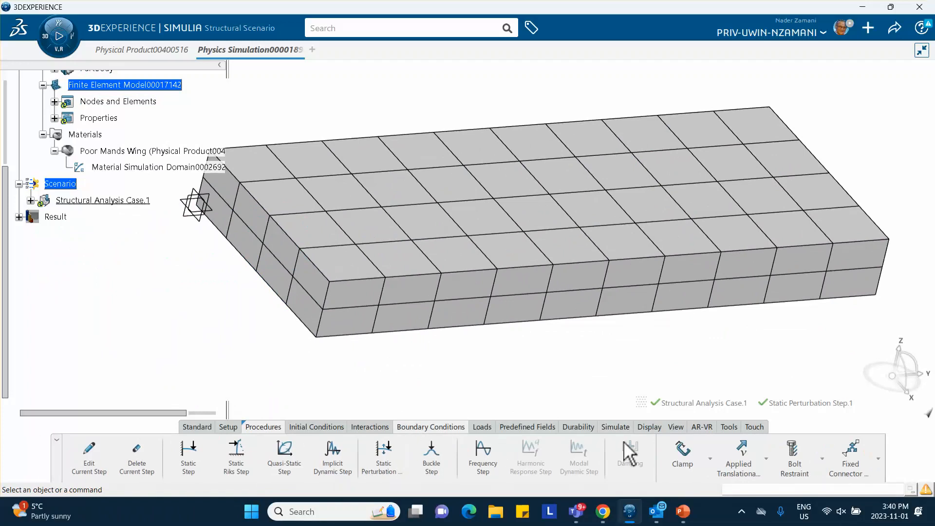
left_click(682, 450)
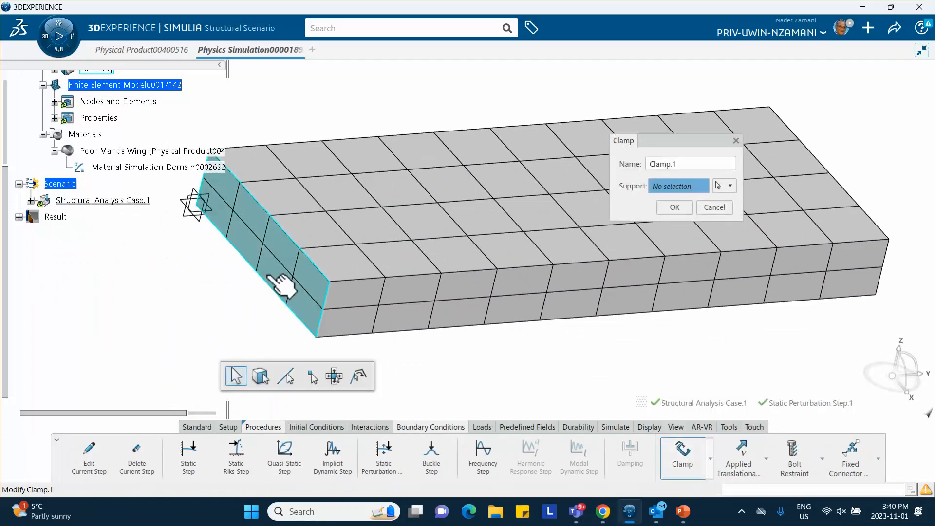
left_click(271, 277)
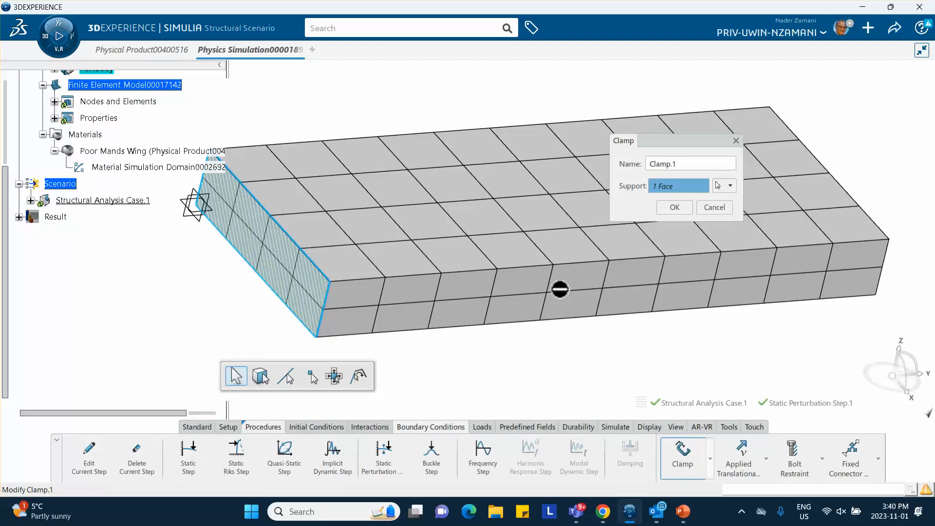
left_click(674, 207)
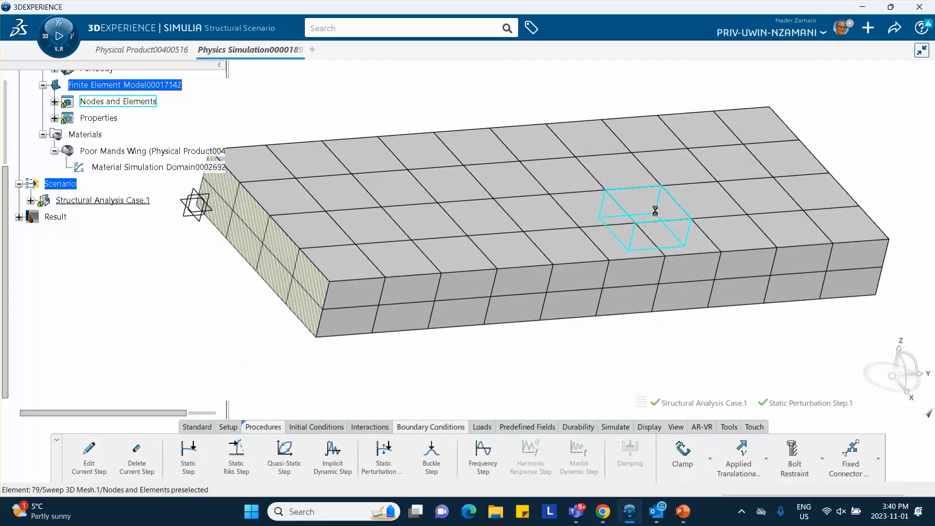
Create a pressure load on the plate's upper face and define its pressure by mapped spatial data.
middle_click_drag(655, 210, 678, 187)
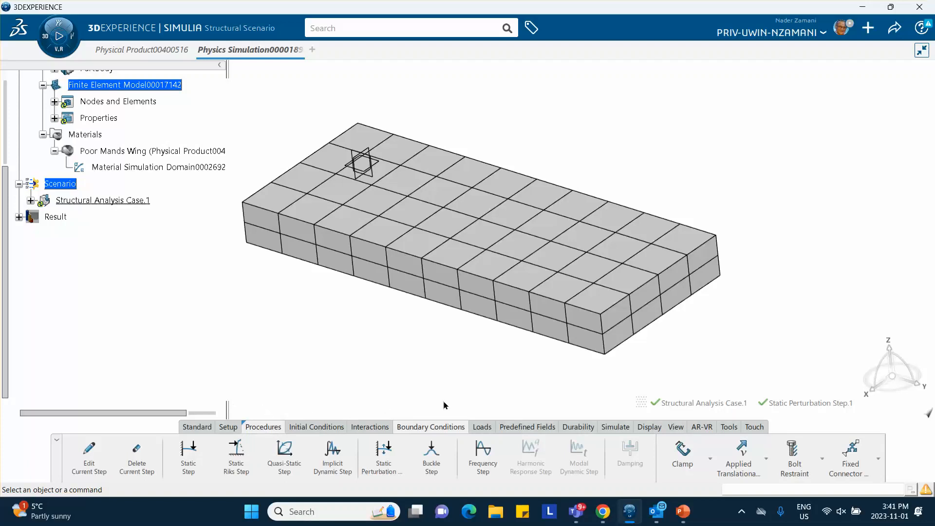
left_click(487, 427)
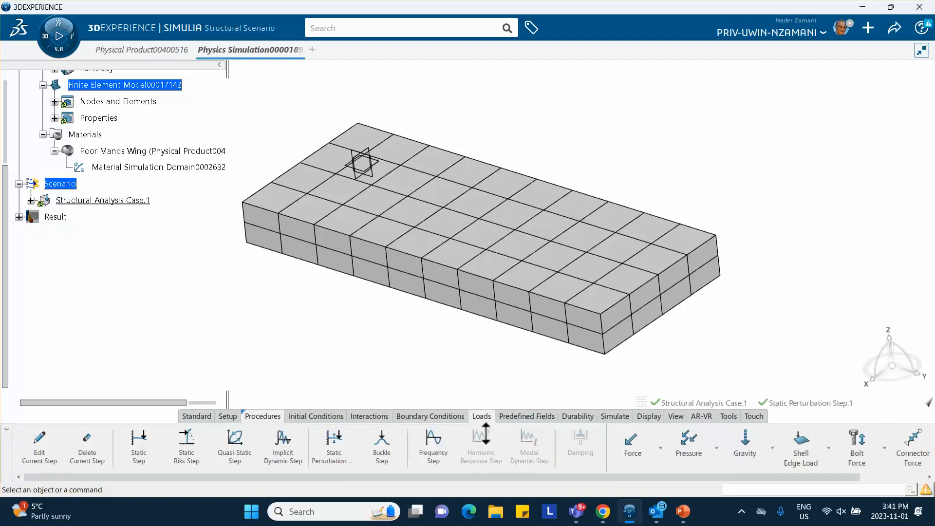
left_click(691, 445)
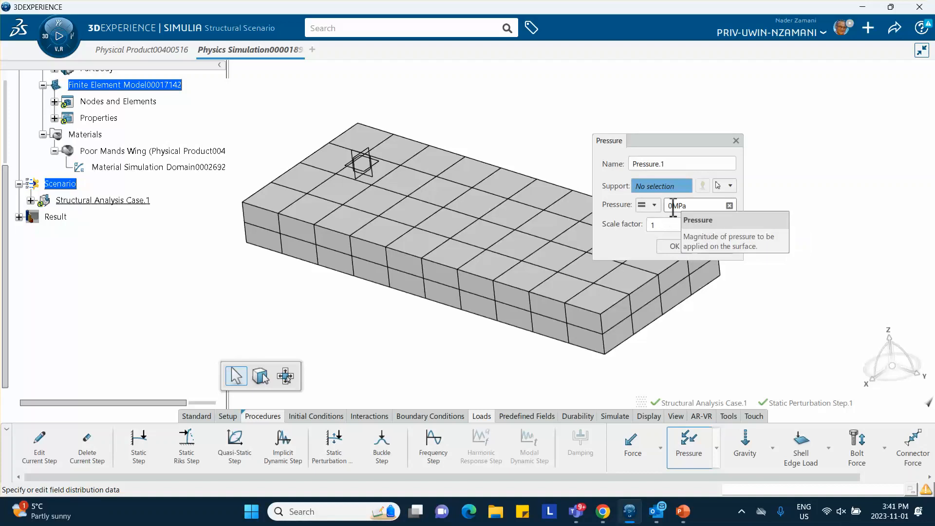
left_click(502, 220)
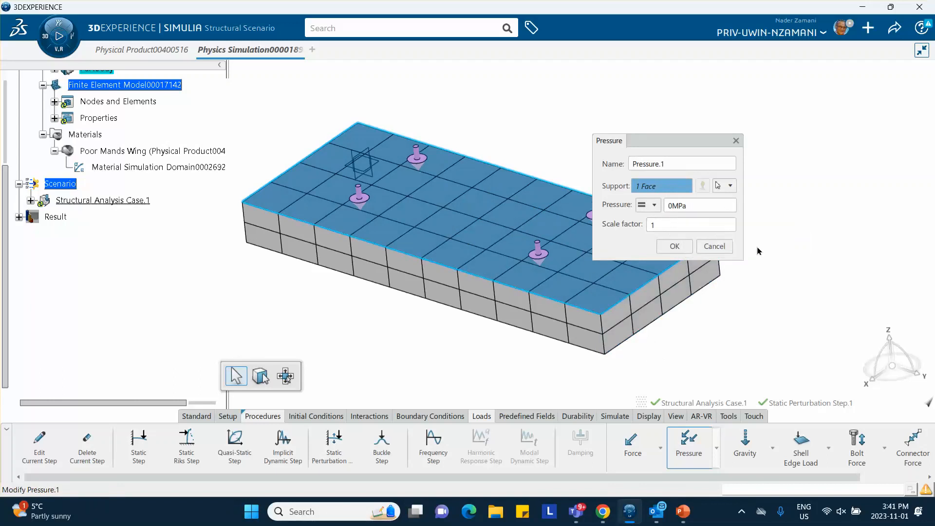
left_click(654, 205)
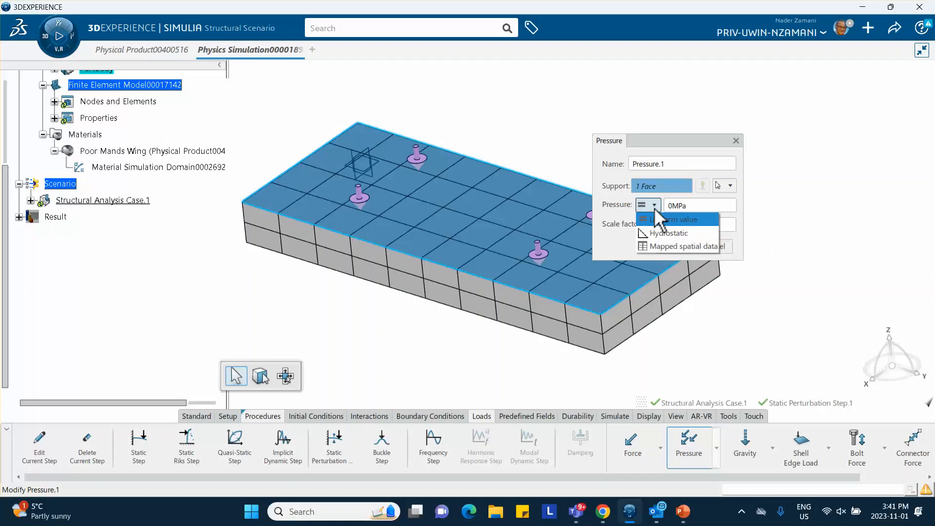
left_click(667, 246)
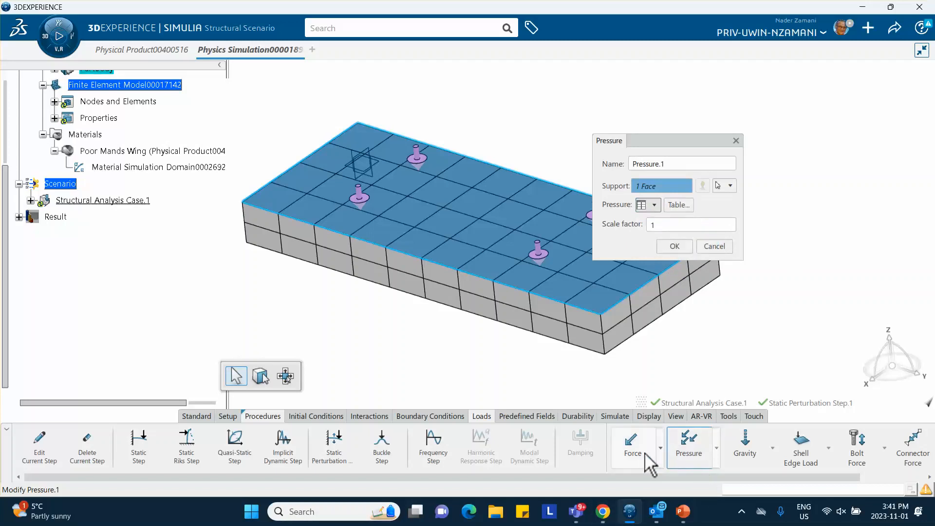
Open the pressure load's data table and consult the PowerPoint slide showing the intended pressure distribution.
left_click(682, 511)
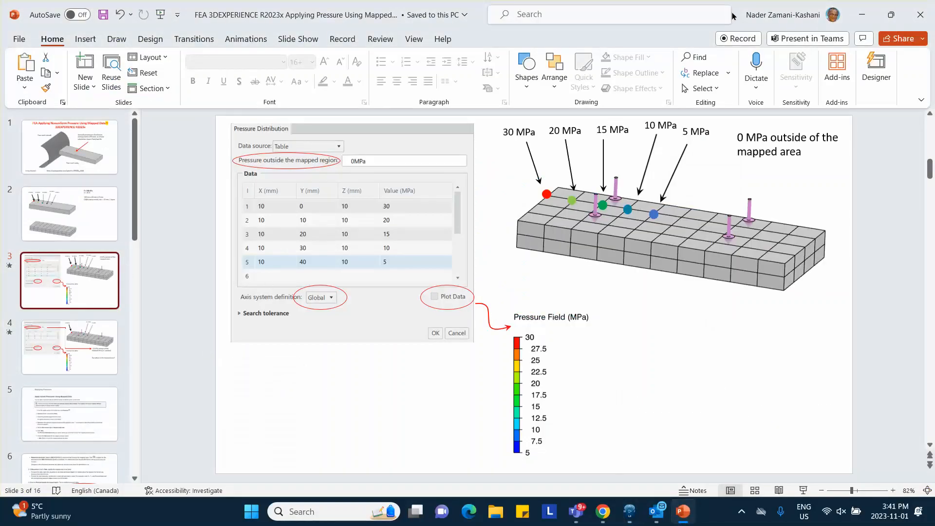
left_click(852, 10)
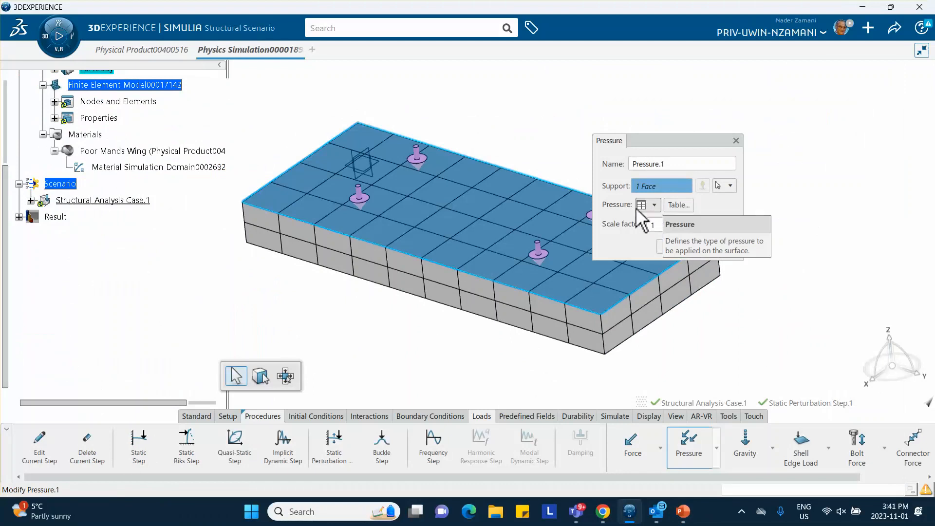
left_click(676, 205)
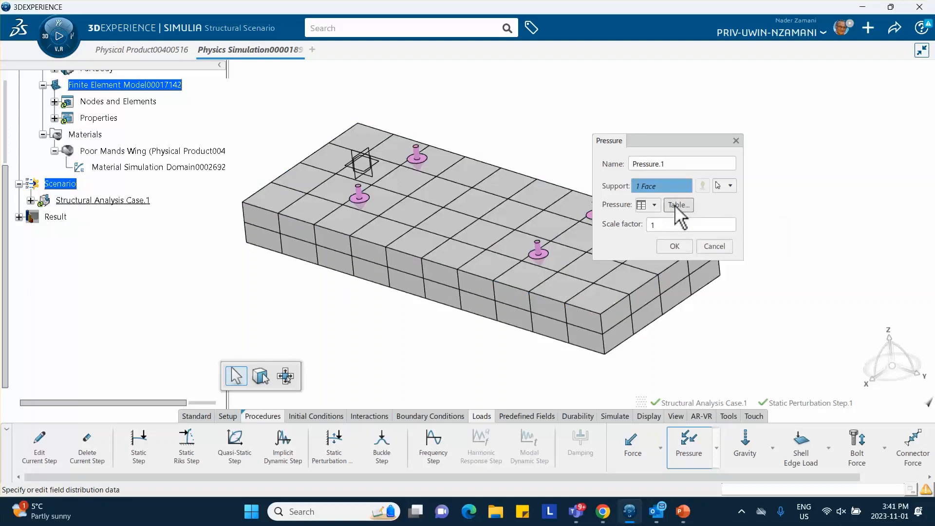
left_click_drag(742, 121, 679, 107)
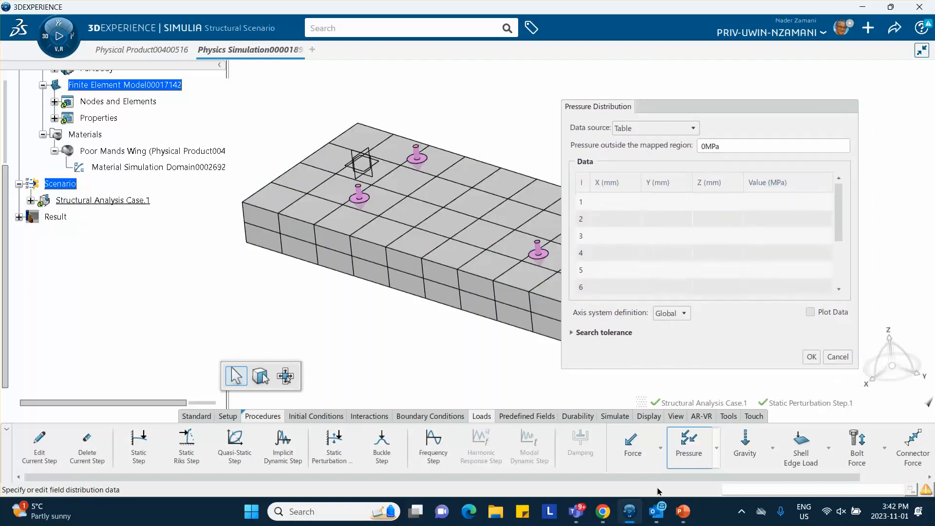
left_click(683, 511)
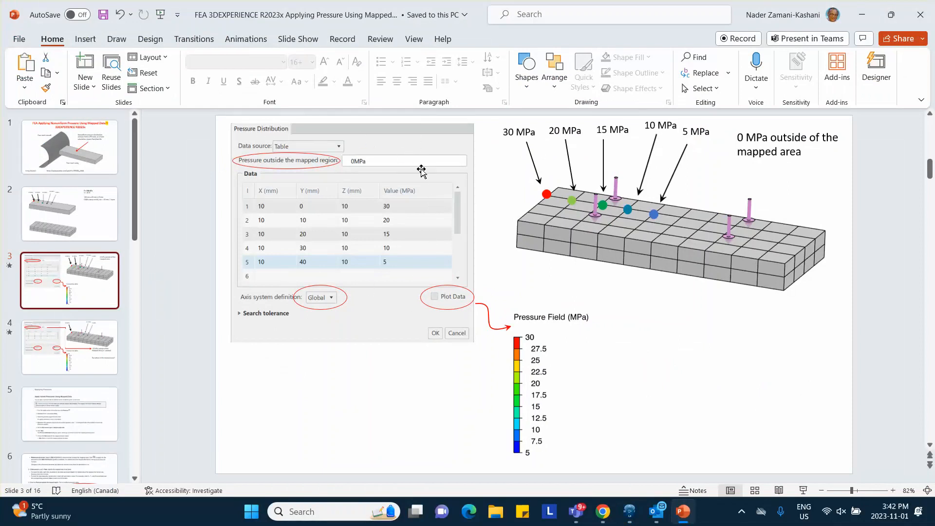
left_click(862, 15)
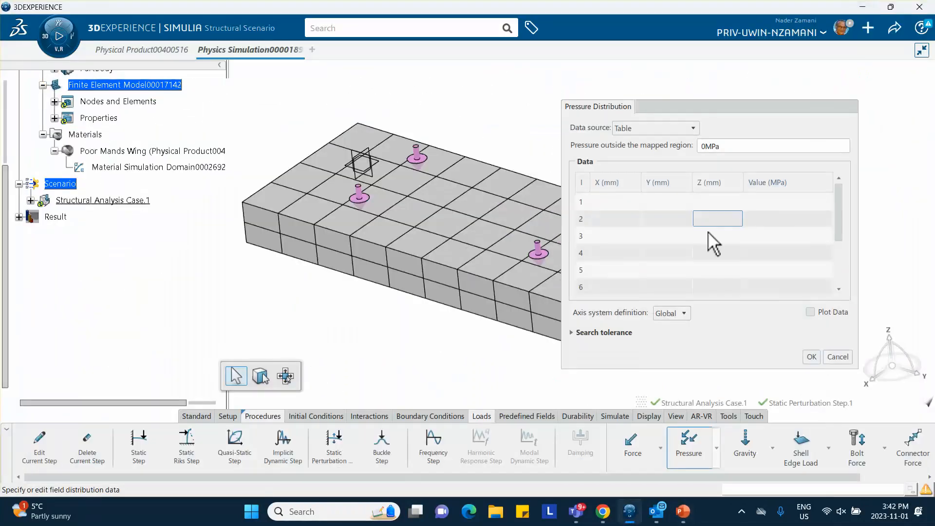
right_click(616, 205)
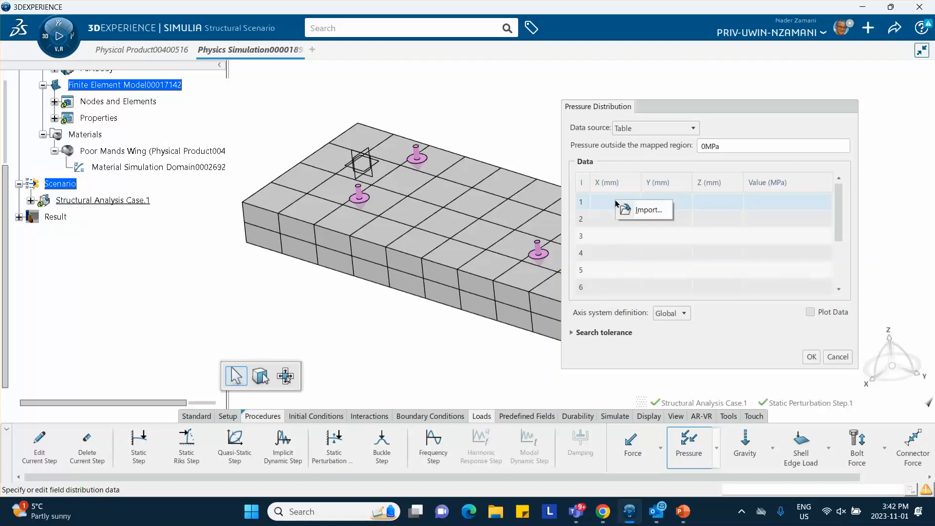
left_click(643, 210)
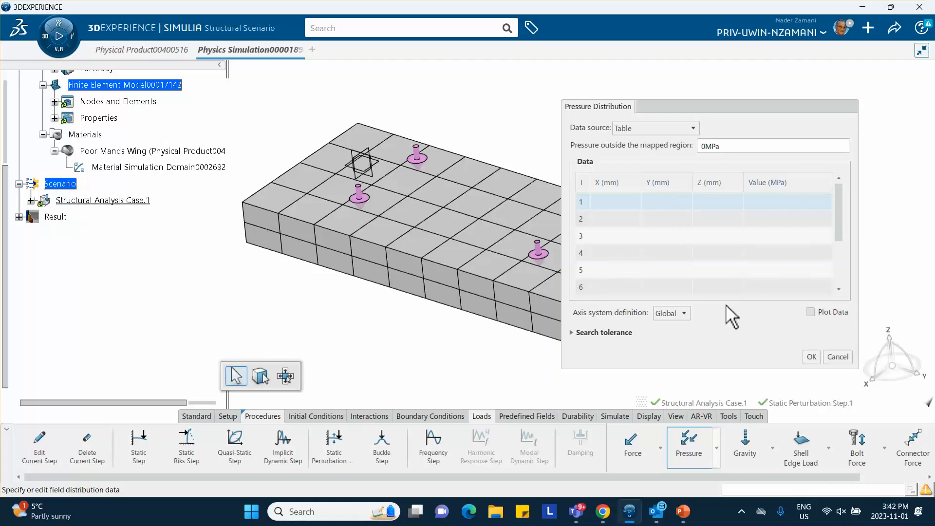
left_click(694, 128)
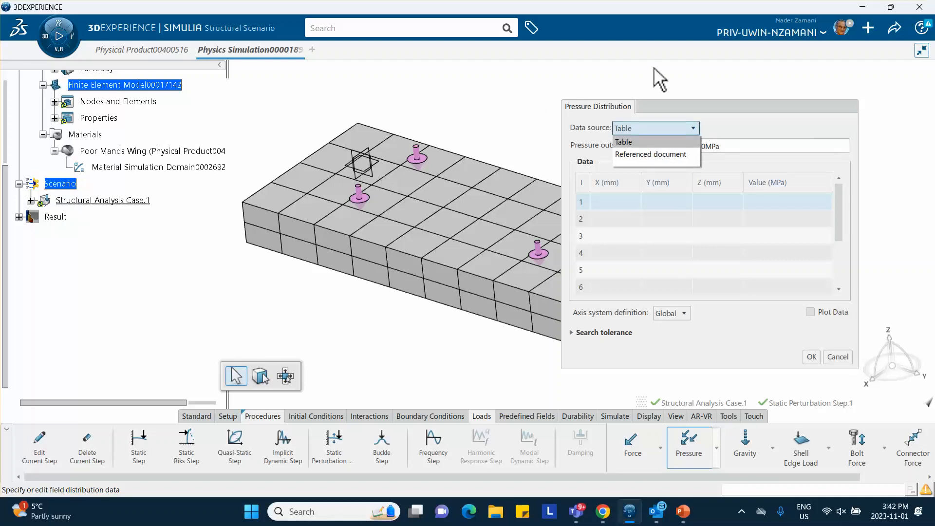
left_click(540, 87)
left_click(628, 220)
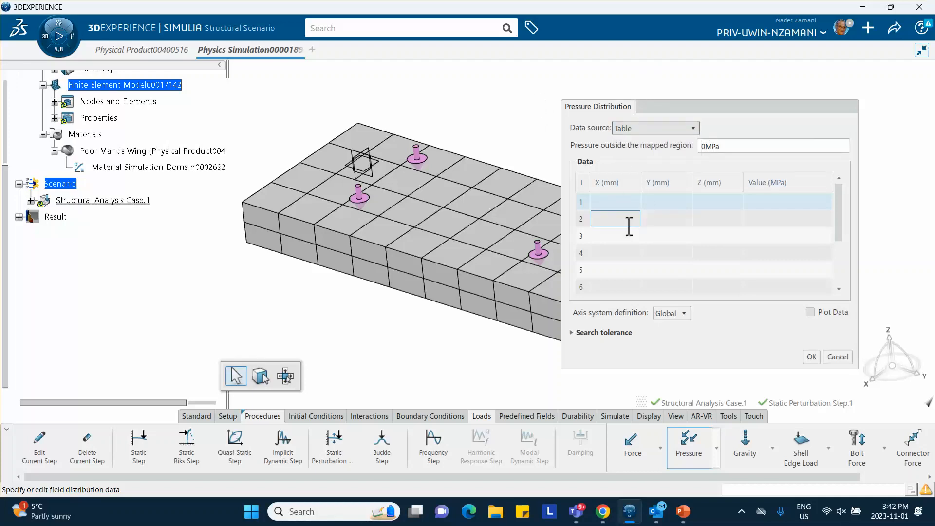
right_click(618, 220)
left_click(500, 133)
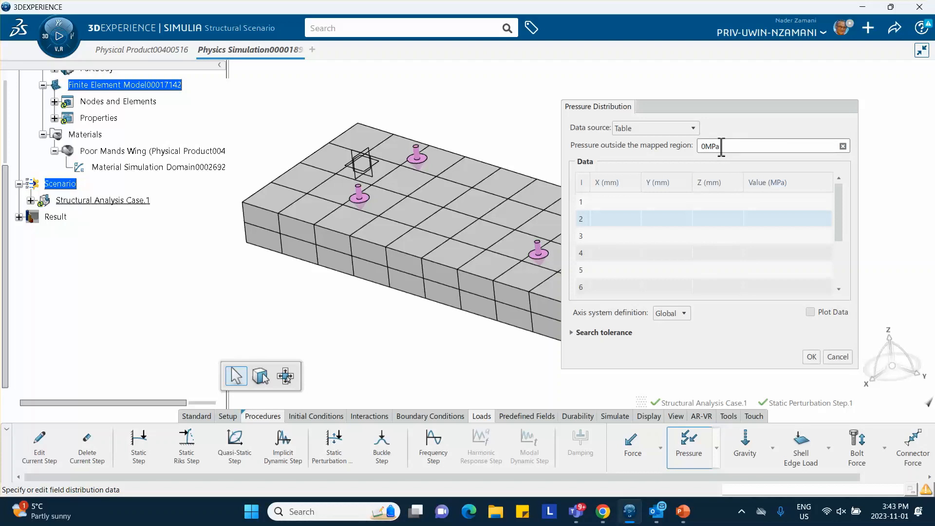
Recheck the PowerPoint slide's values and enter data row 1 as X 10, Y 0, Z 10 mm with a pressure of 30 MPa.
left_click(682, 513)
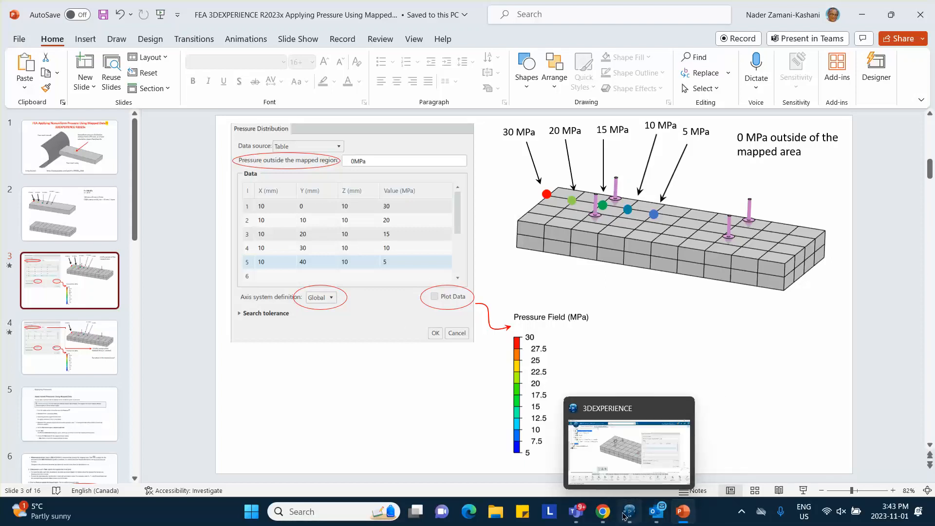
left_click(628, 450)
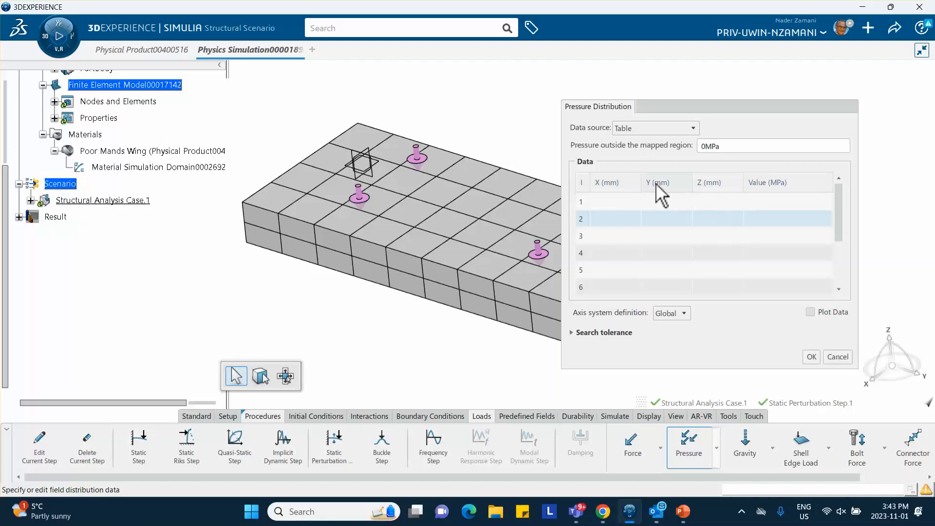
left_click(608, 201)
left_click(614, 202)
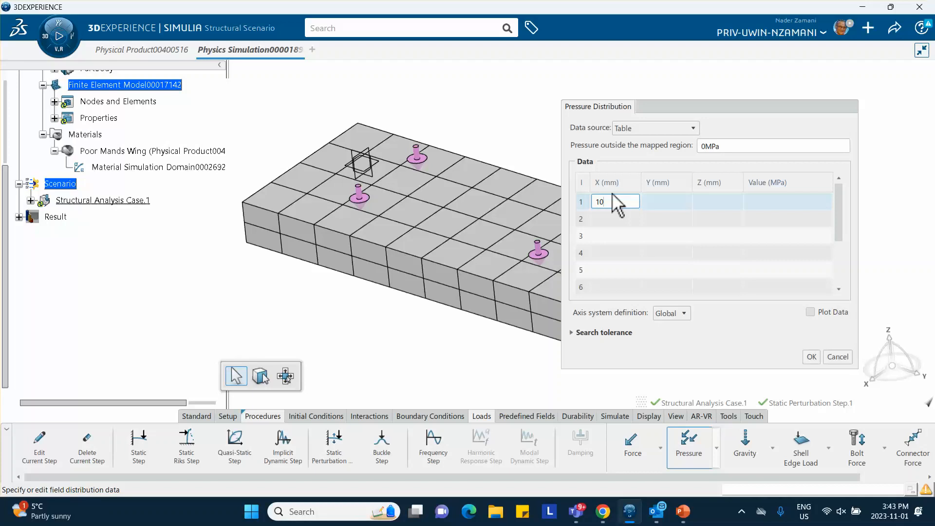
type("10")
left_click(652, 202)
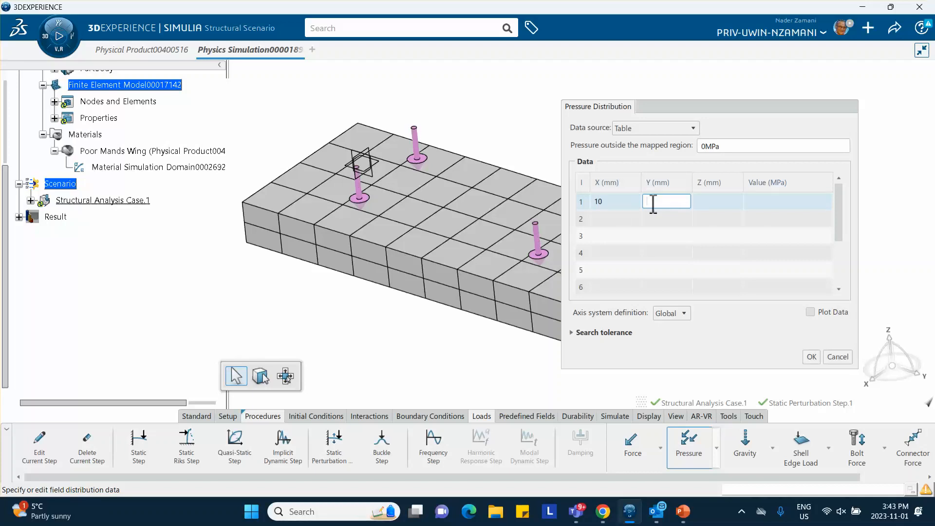
left_click(723, 202)
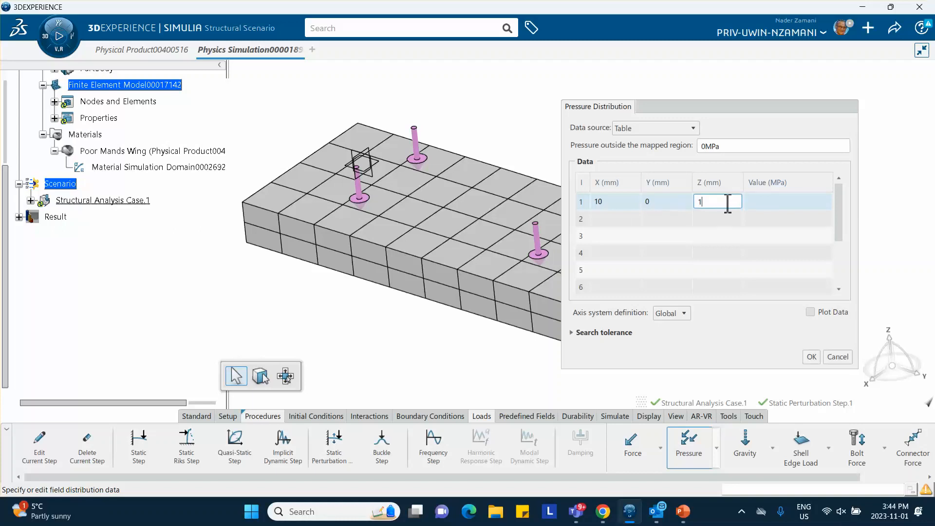
type("10")
left_click(779, 201)
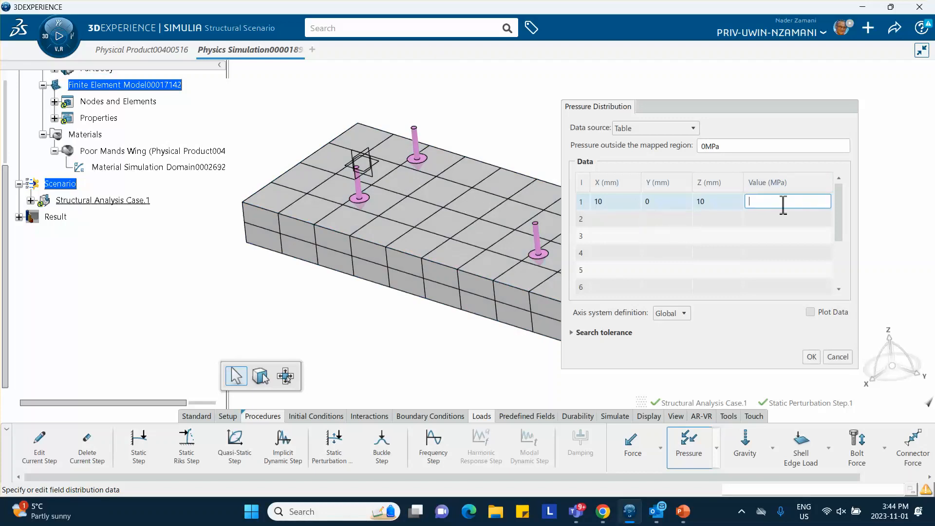
type("30")
Enter data row 2 as X 10, Y 10, Z 10 mm with a pressure of 20 MPa.
left_click(615, 218)
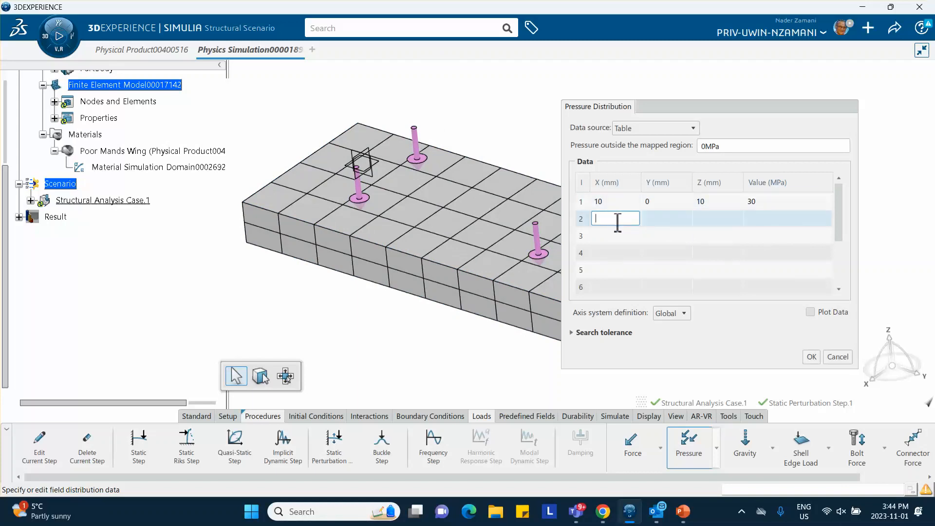
type("20")
double_click(616, 217)
type("10")
left_click(650, 219)
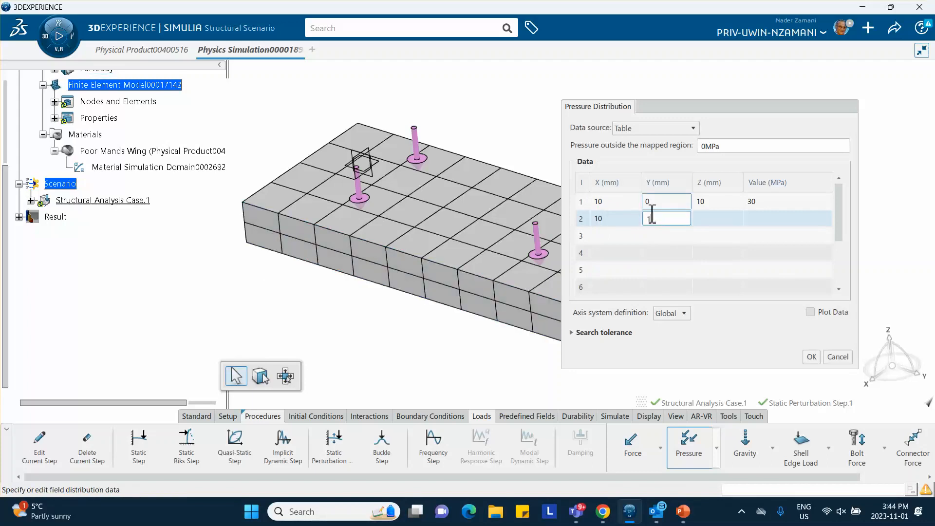
type("10")
left_click(709, 220)
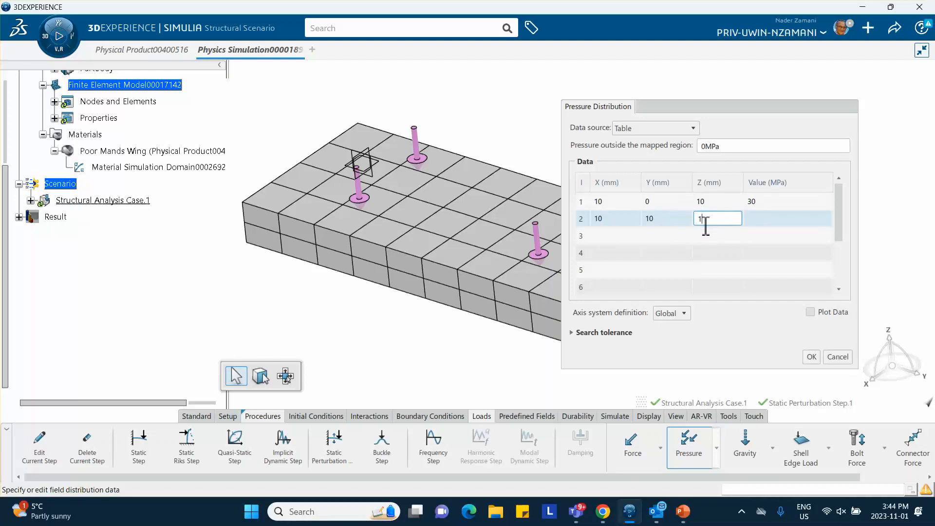
type("10")
left_click(765, 218)
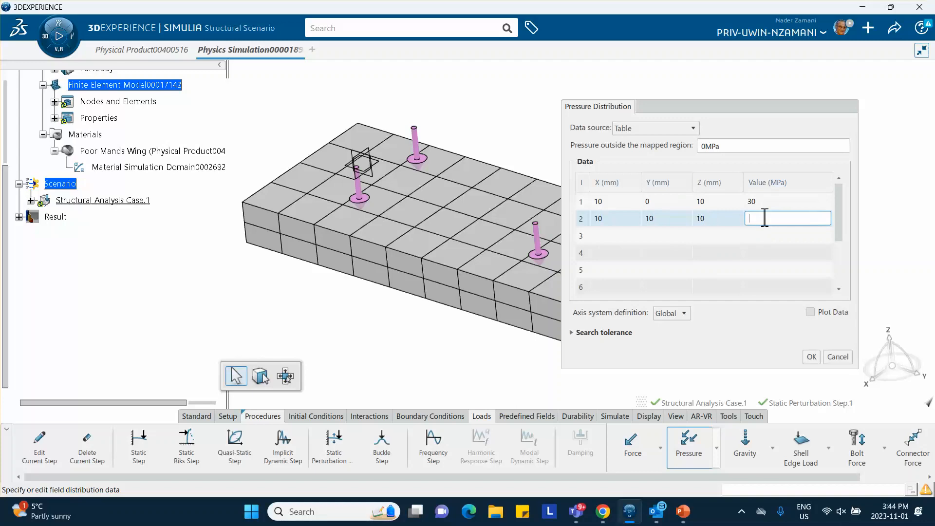
type("20")
Enter data row 3 as X 10, Y 20, Z 10 mm with a pressure of 15 MPa.
left_click(604, 236)
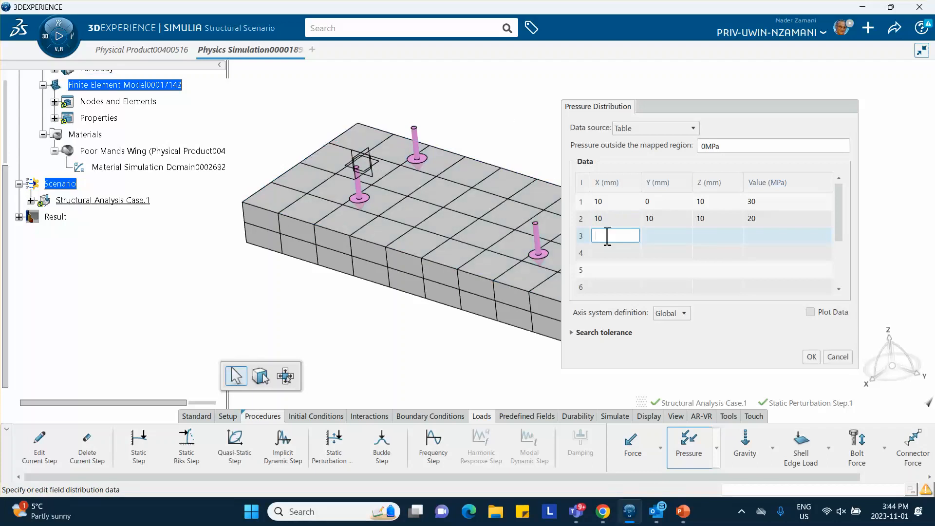
type("0")
left_click(666, 237)
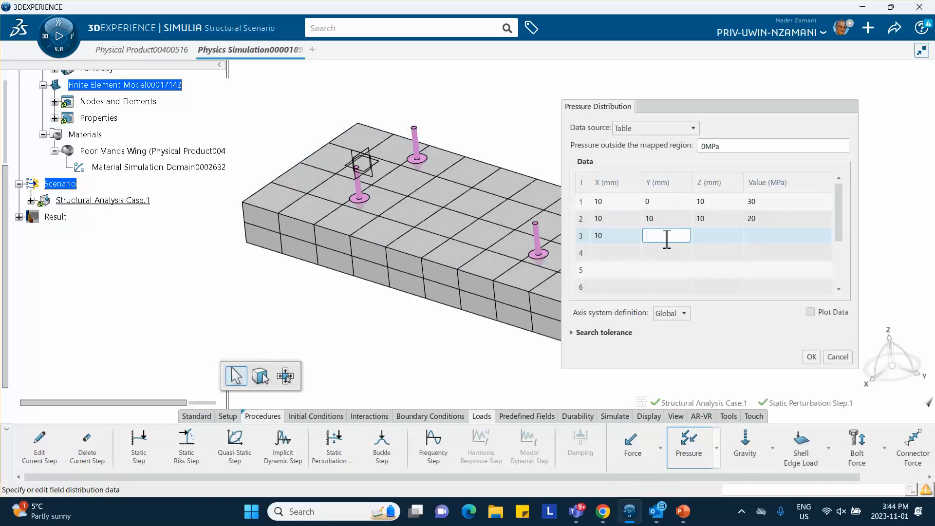
type("20")
left_click(708, 236)
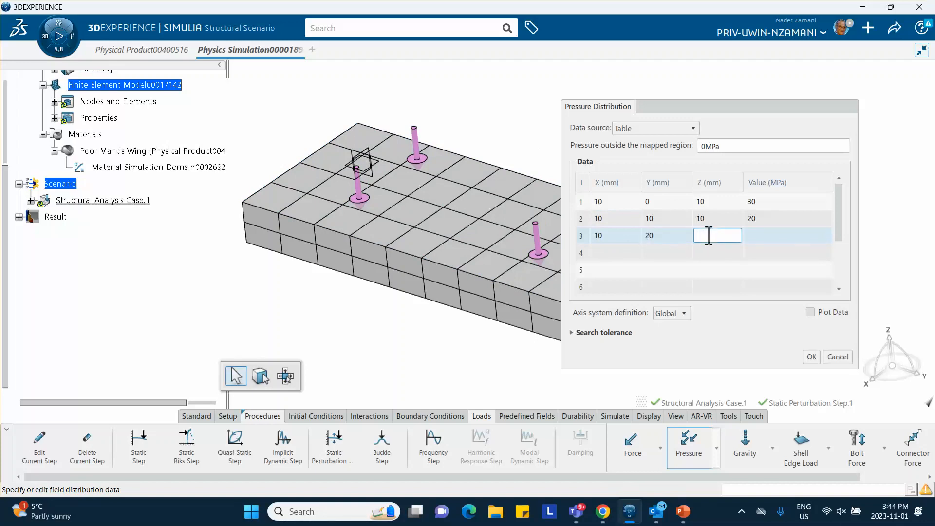
type("10")
left_click(760, 236)
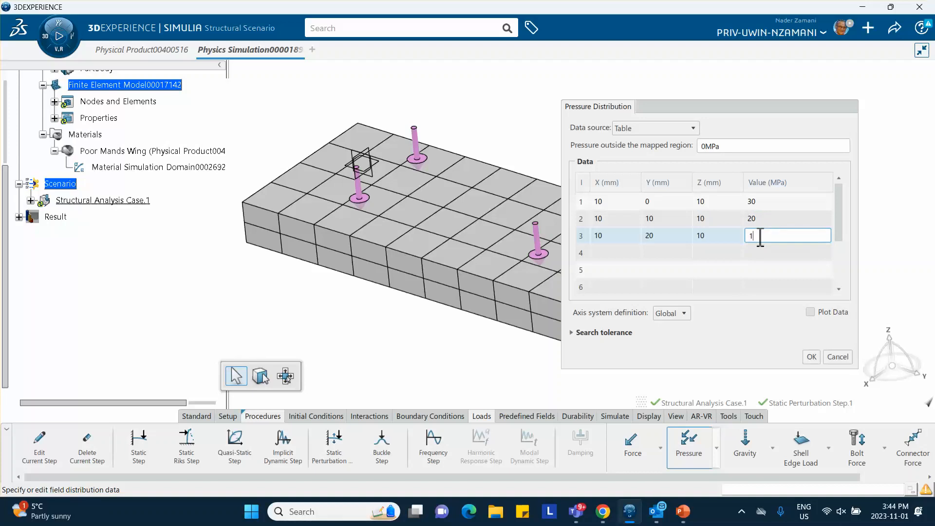
type("15")
Enter data row 4 as X 10, Y 30, Z 10 mm with a pressure of 10 MPa.
left_click(607, 253)
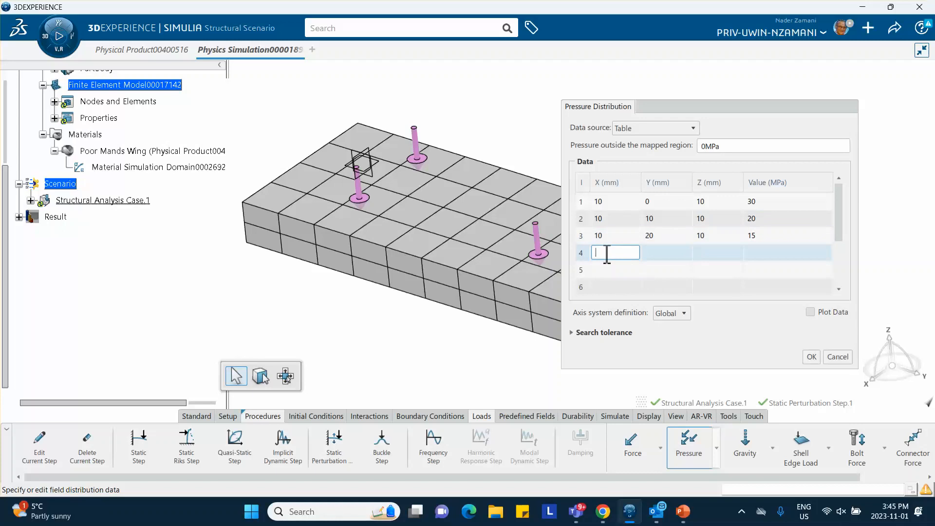
type("10")
left_click(650, 253)
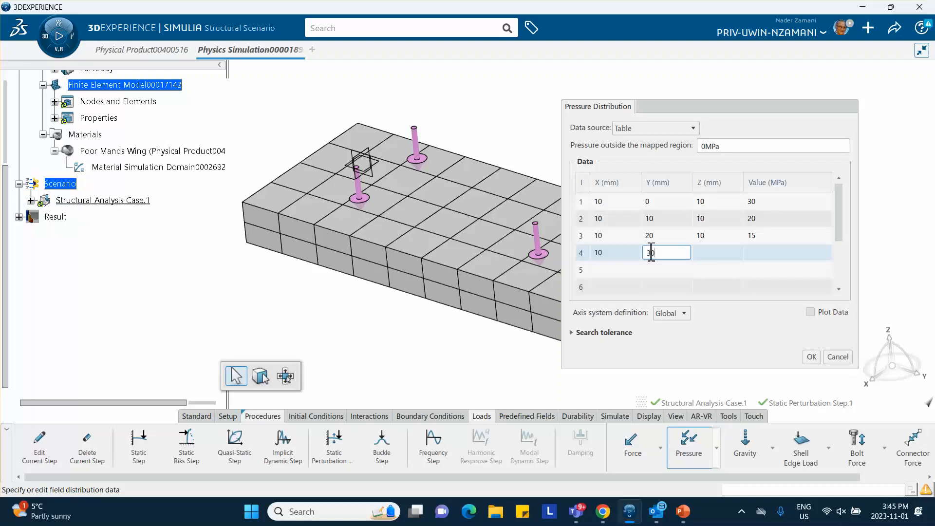
left_click(707, 252)
type("1")
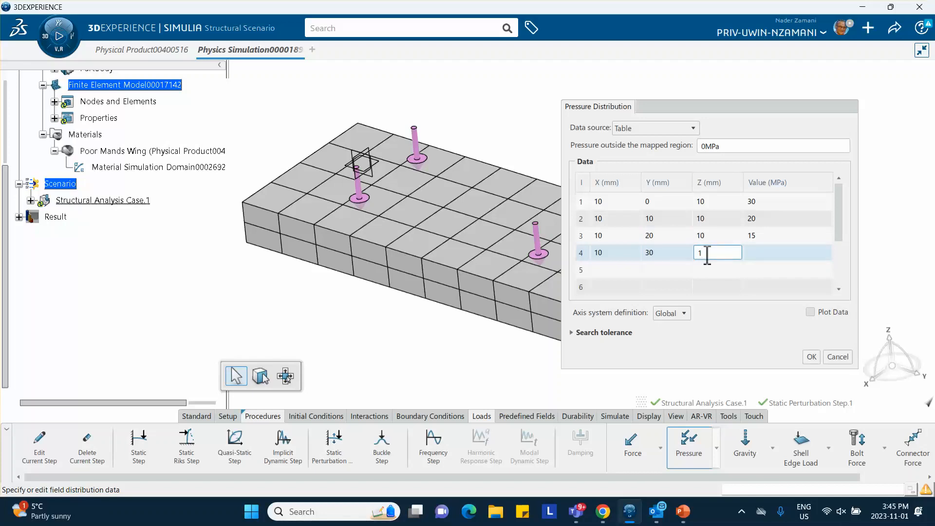
type("0")
left_click(763, 253)
type("1")
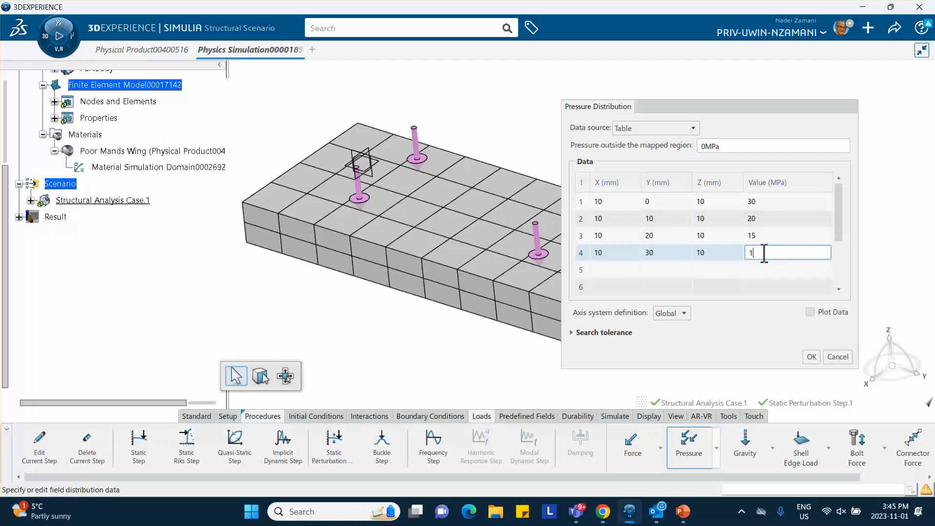
type("0")
Enter data row 5 as X 10, Y 40, Z 10 mm with a pressure of 5 MPa.
left_click(603, 269)
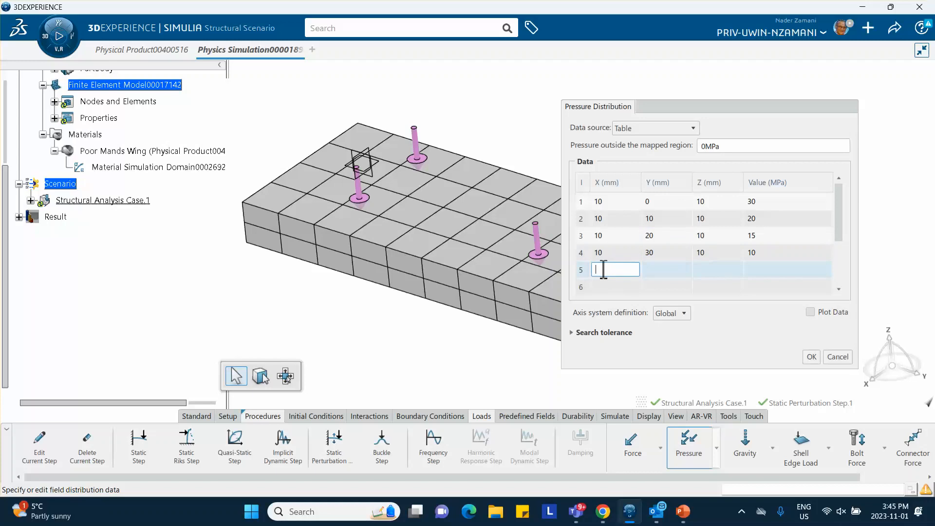
type("10")
left_click(655, 270)
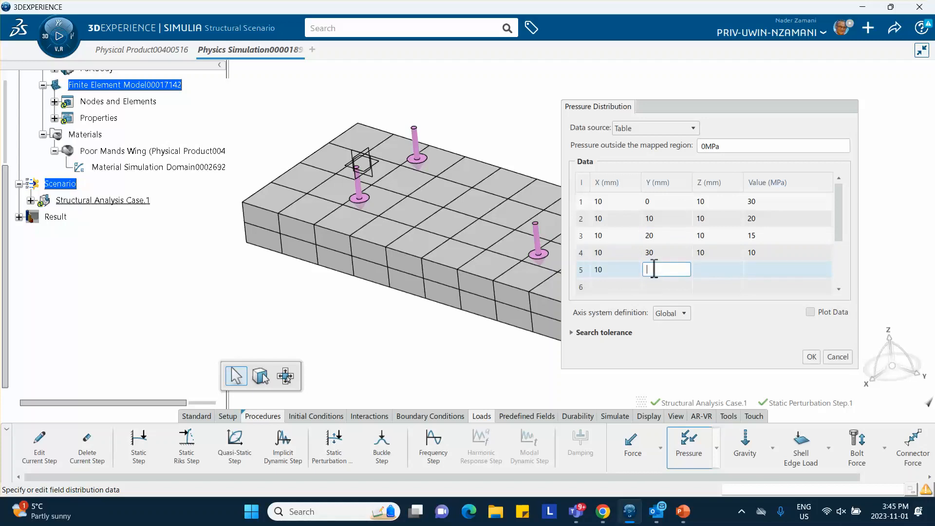
type("40")
left_click(710, 269)
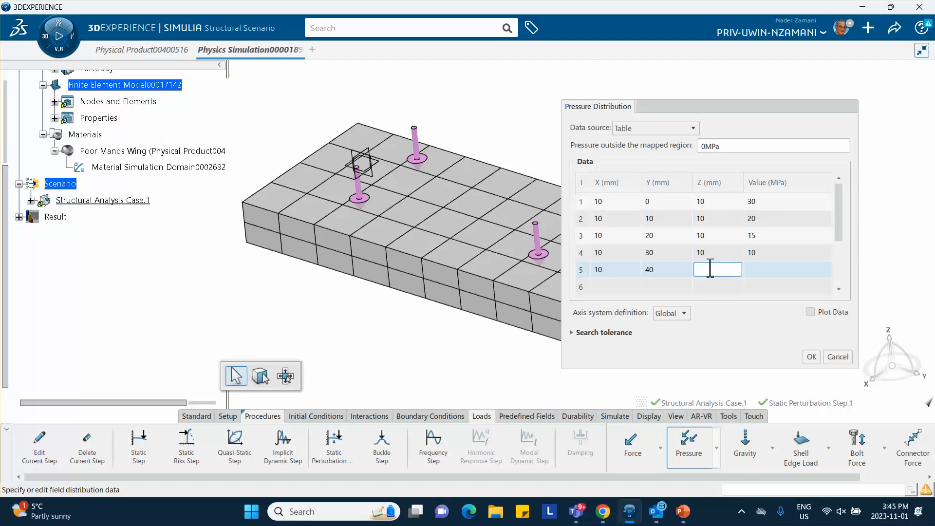
type("10")
left_click(761, 270)
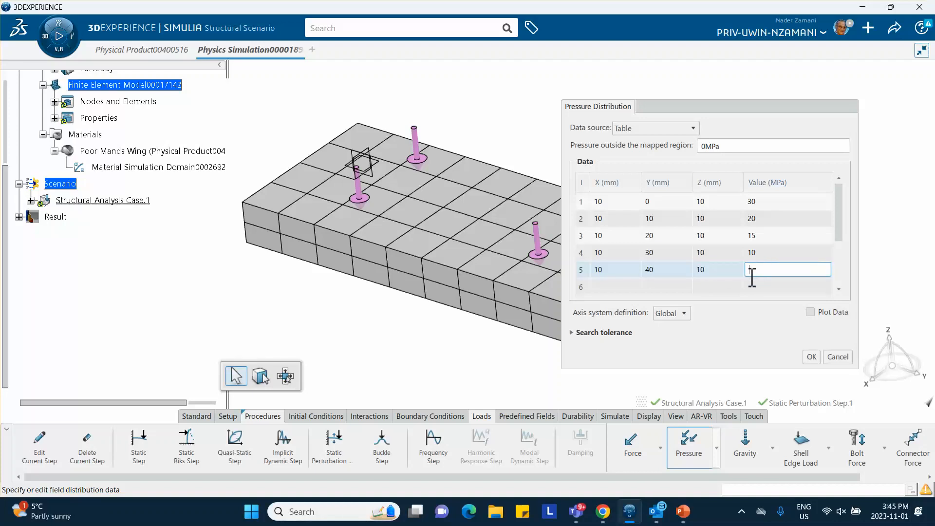
type("5")
Compare the completed pressure table with the PowerPoint slide's table and return to 3DEXPERIENCE.
left_click(683, 513)
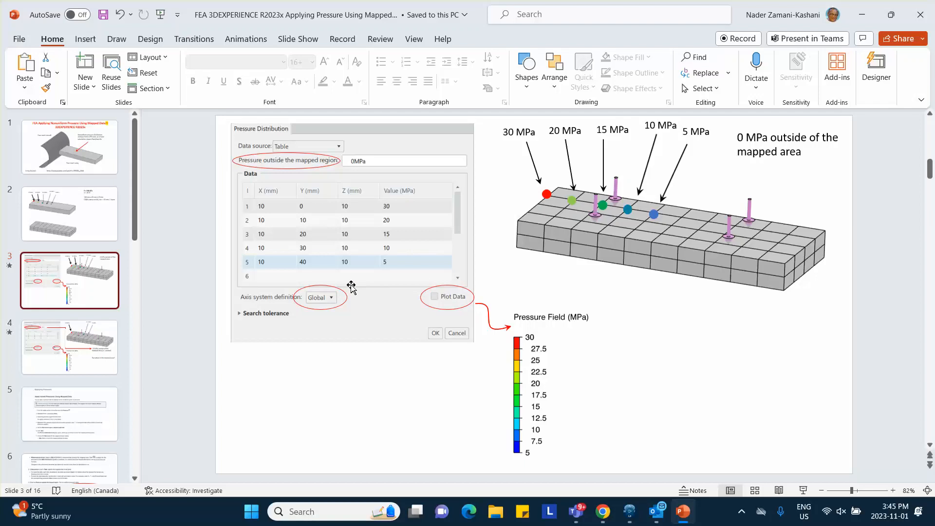
left_click(860, 15)
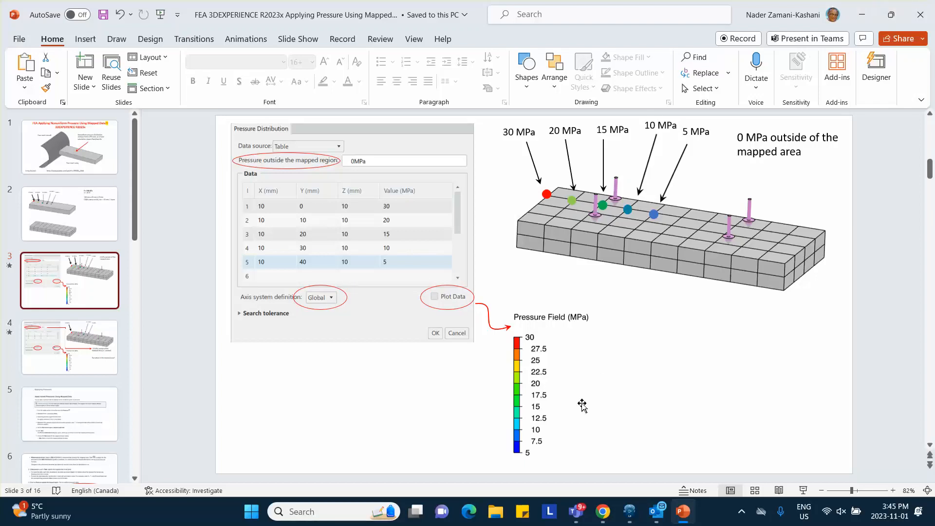
left_click(629, 510)
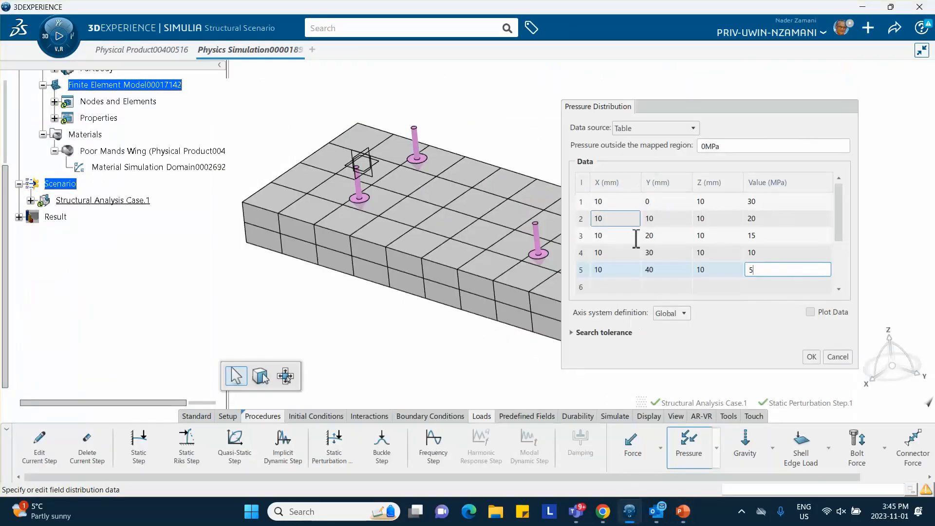
left_click(684, 313)
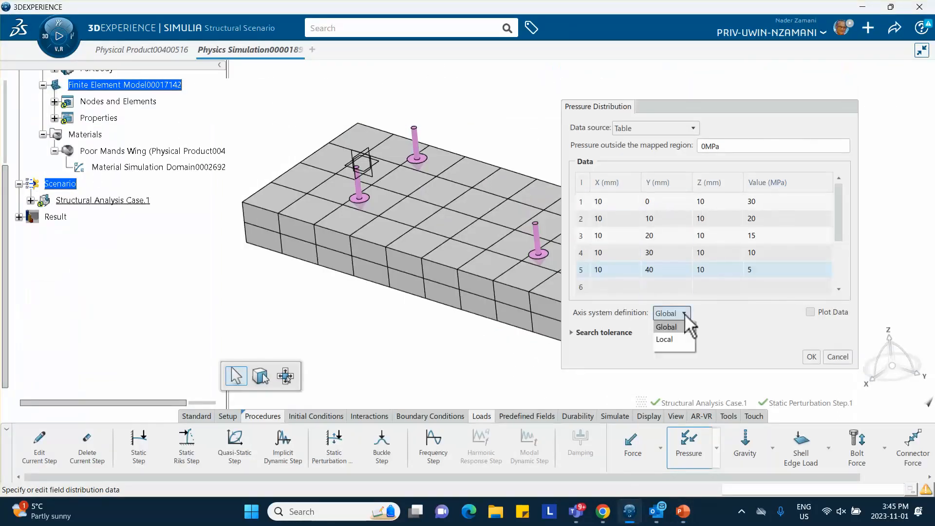
left_click(670, 339)
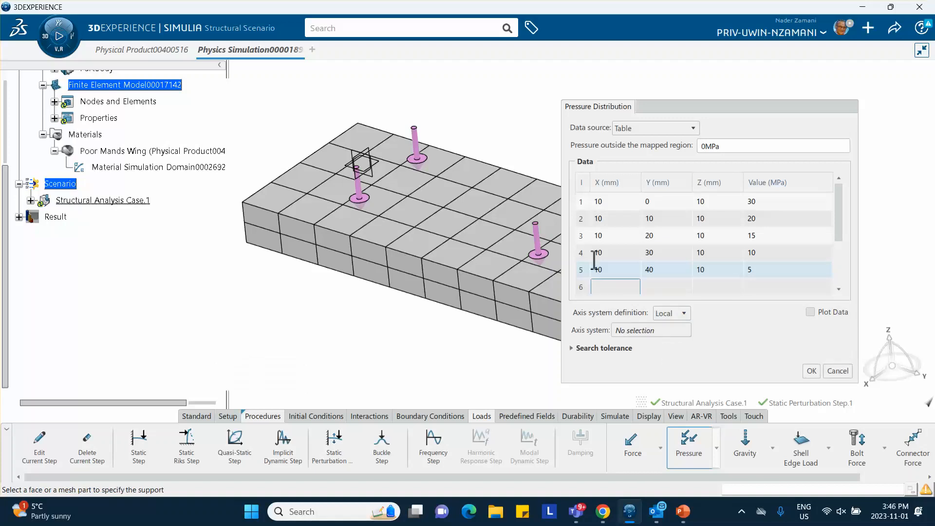
right_click(632, 331)
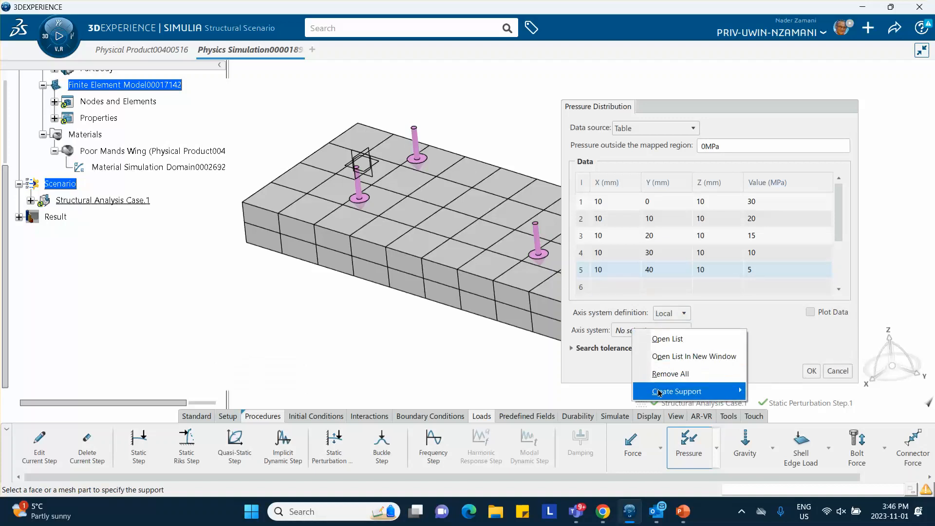
mouse_move(660, 392)
left_click(488, 352)
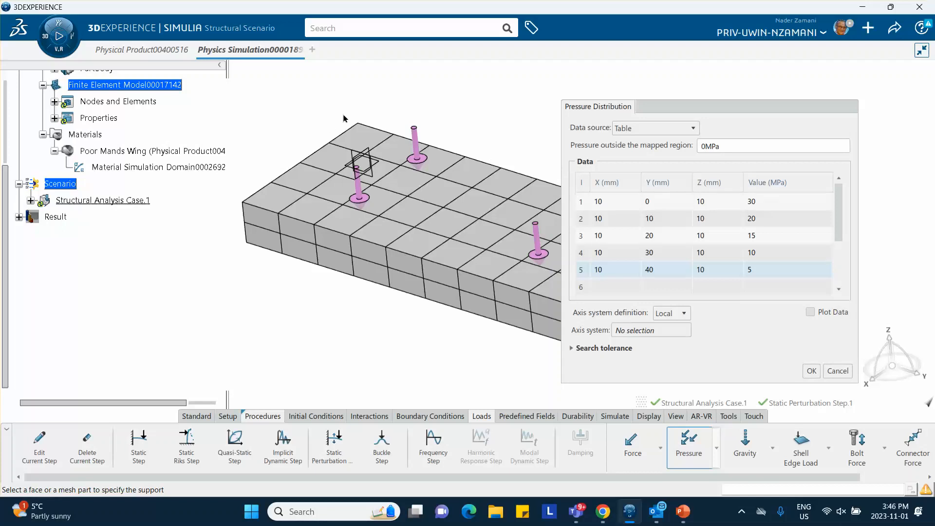
left_click(683, 313)
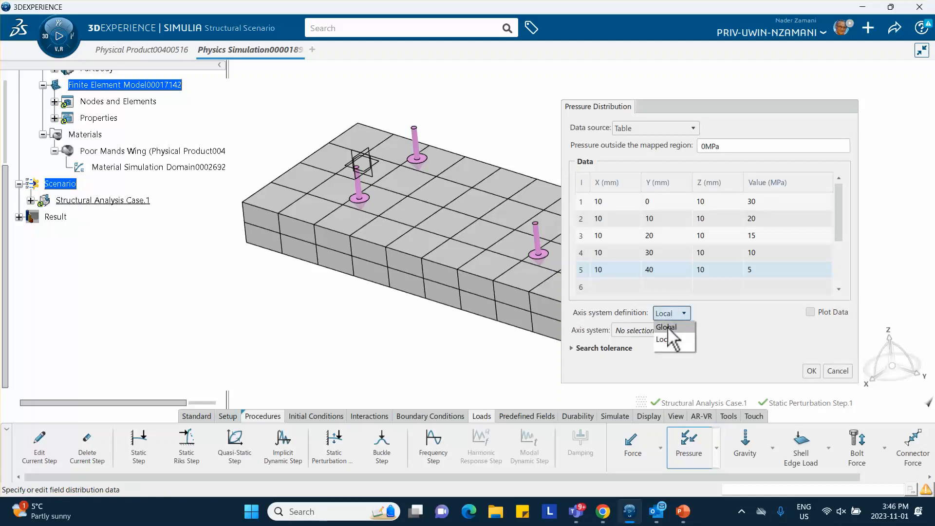
left_click(667, 326)
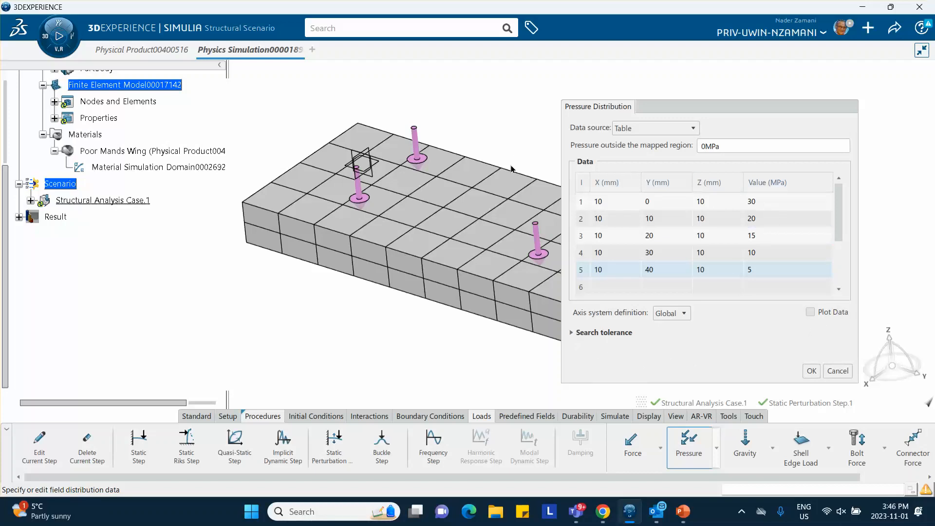
Highlight the data rows one after another through row 5 to check their locations on the plate, and enable Plot Data.
middle_click_drag(512, 172, 354, 245)
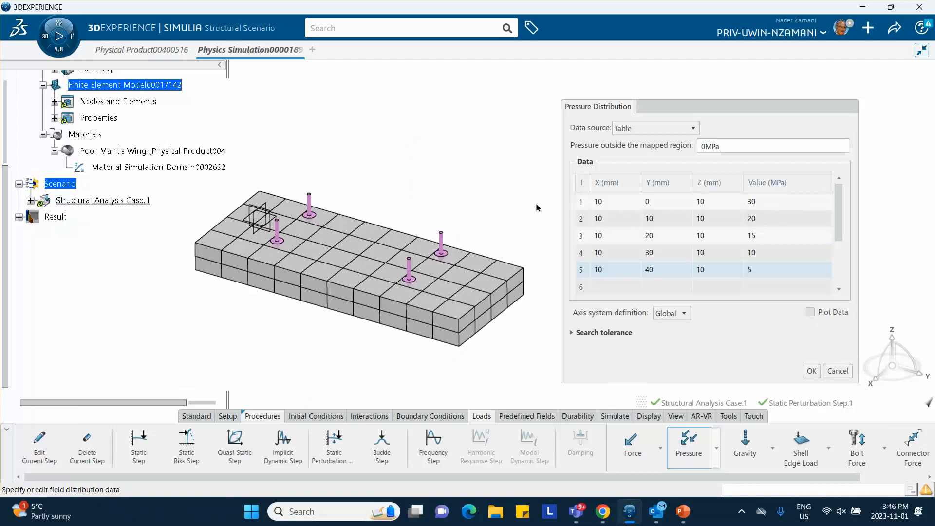
left_click(581, 202)
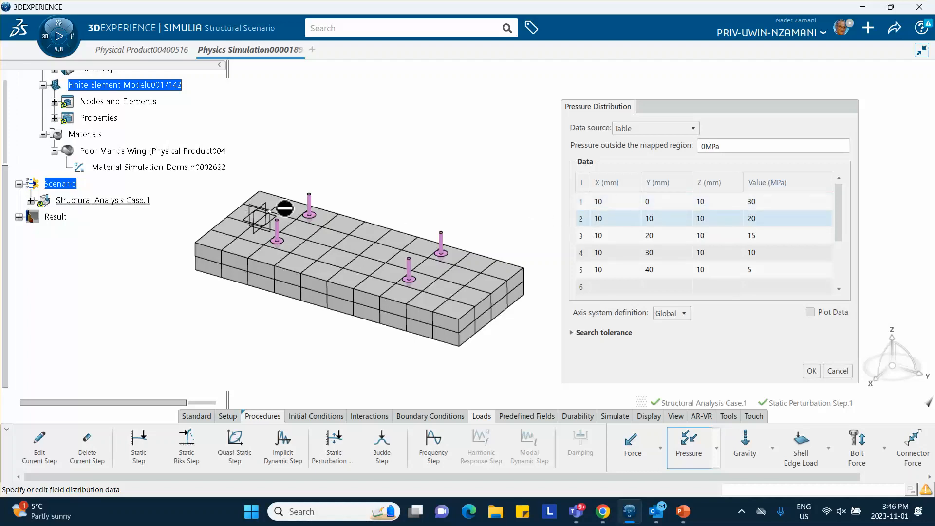
left_click(583, 236)
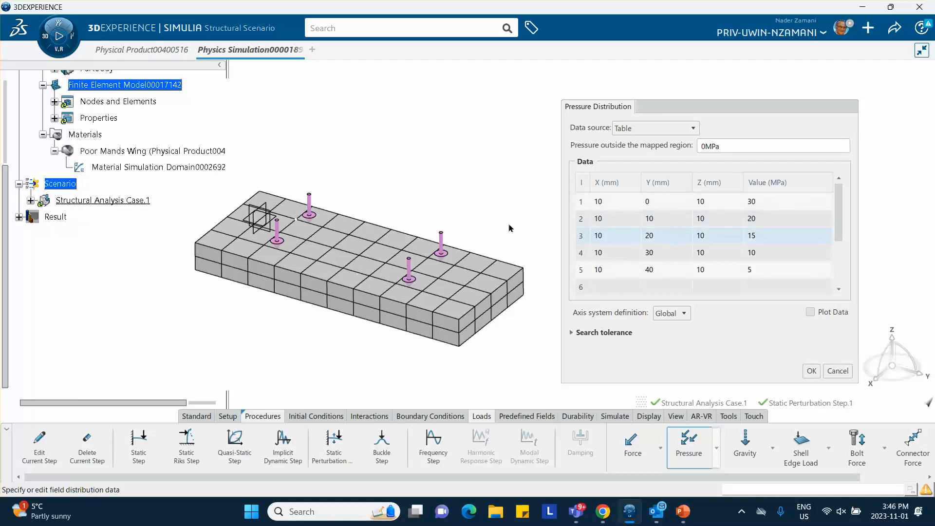
left_click(581, 253)
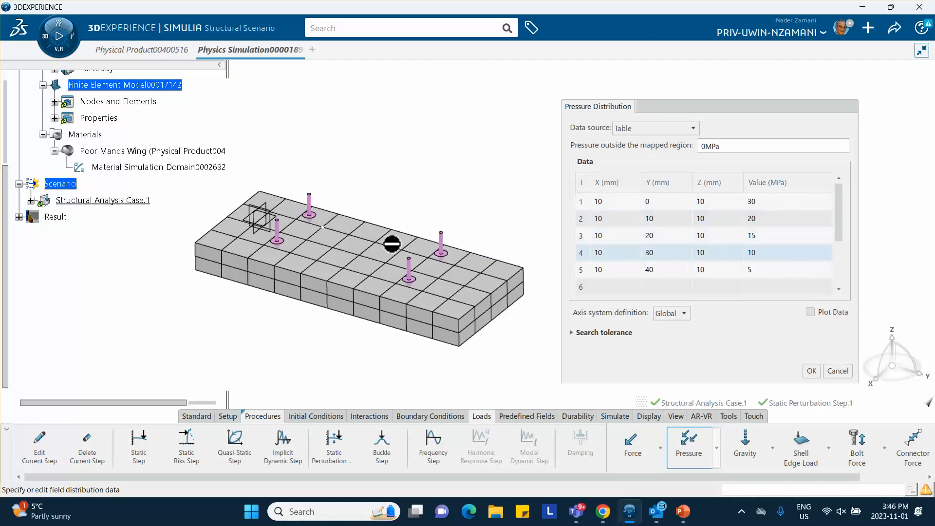
left_click(582, 269)
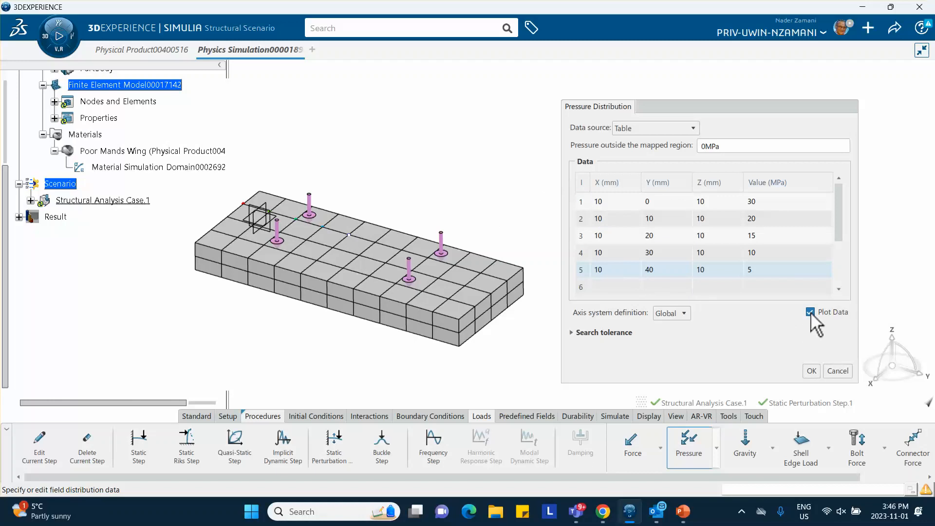
Move the Pressure Distribution and Pressure dialogs to view the pressure field legend, and compare it with the PowerPoint slide.
left_click_drag(735, 107, 527, 91)
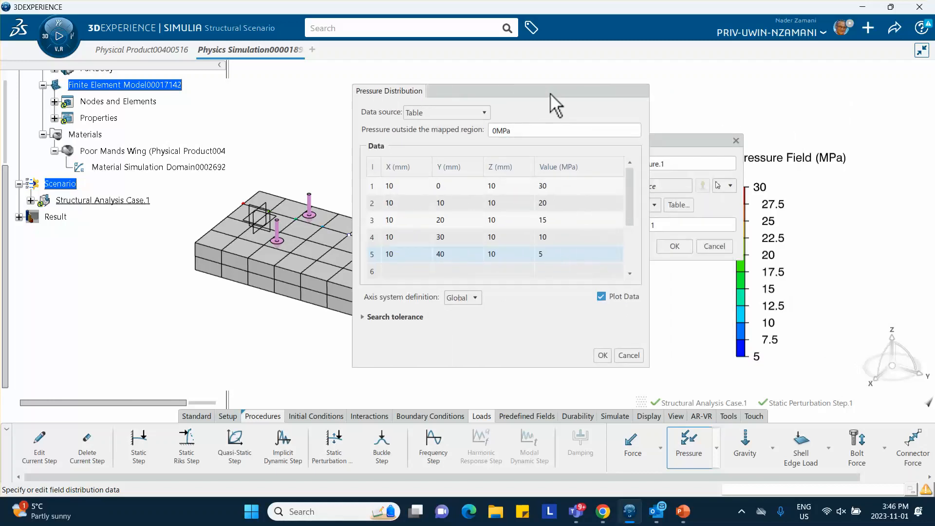
left_click_drag(696, 142, 677, 92)
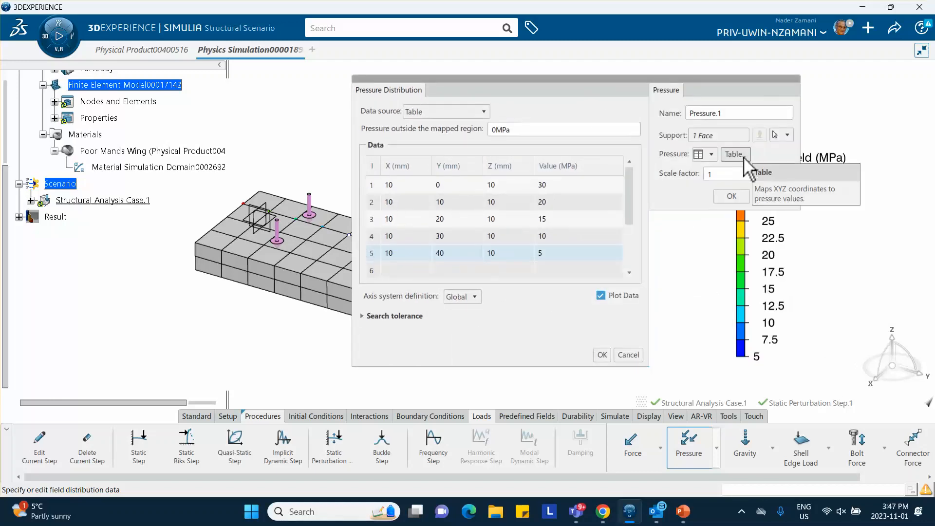
left_click_drag(572, 80, 574, 88)
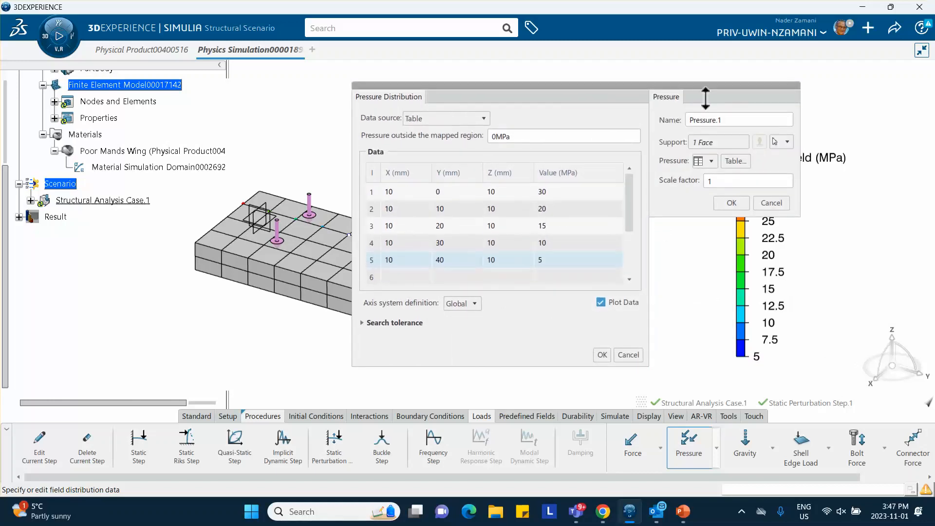
left_click_drag(759, 102, 848, 82)
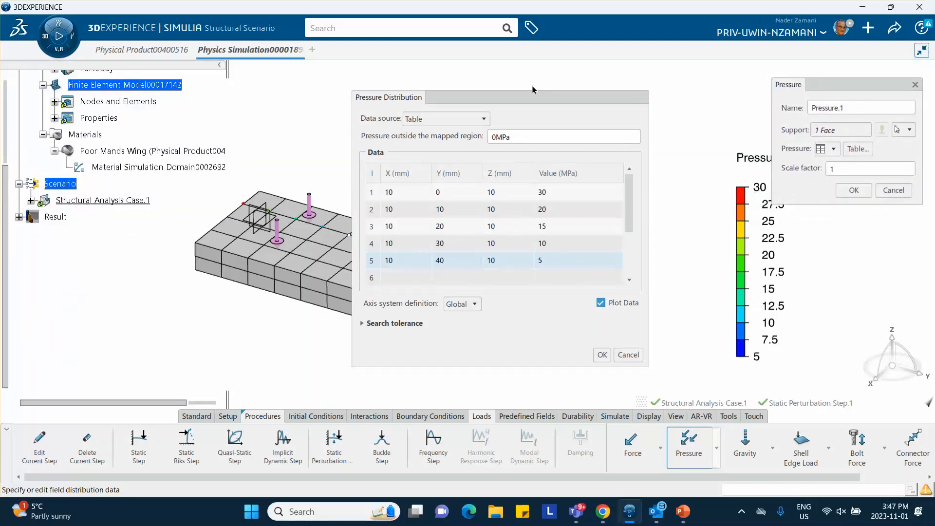
left_click_drag(536, 92, 580, 87)
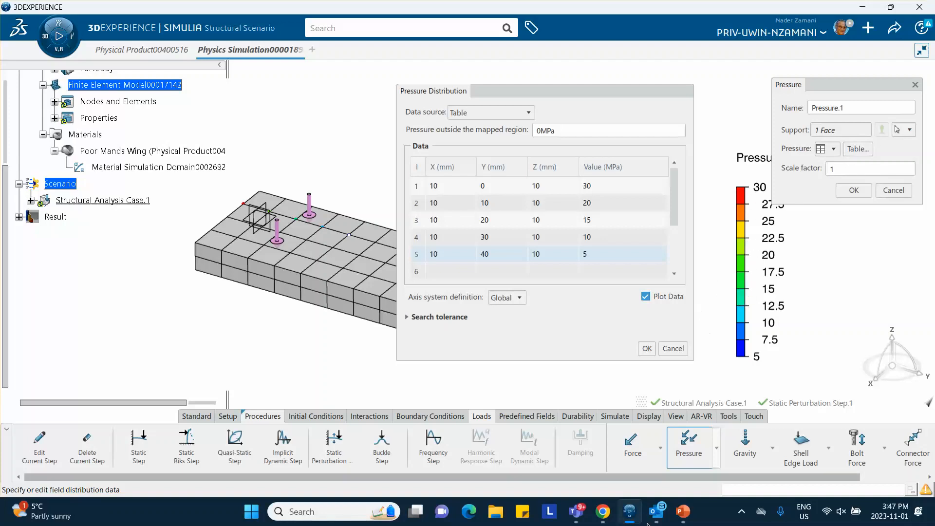
left_click(682, 511)
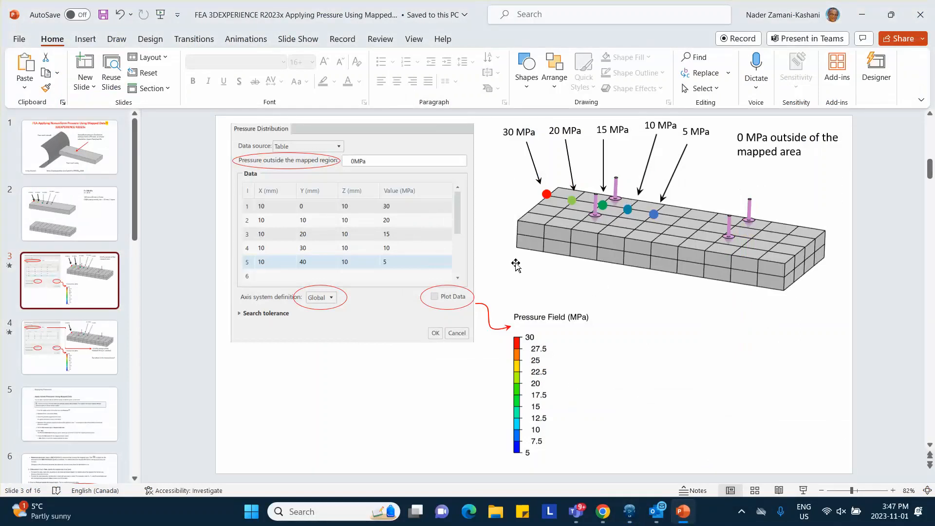
left_click(861, 16)
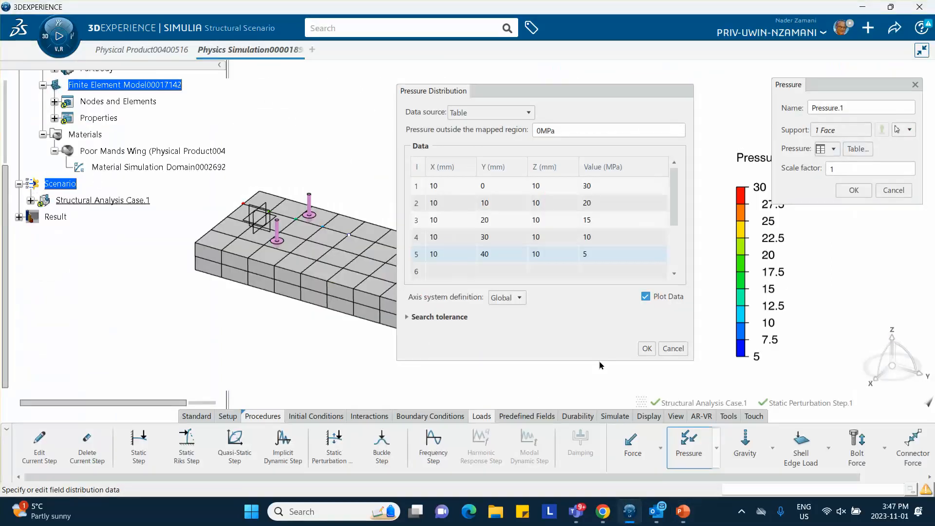
Review the search tolerance settings, then roll up the Pressure Distribution dialog and move the Pressure dialog to view the plotted data and legend.
left_click(407, 317)
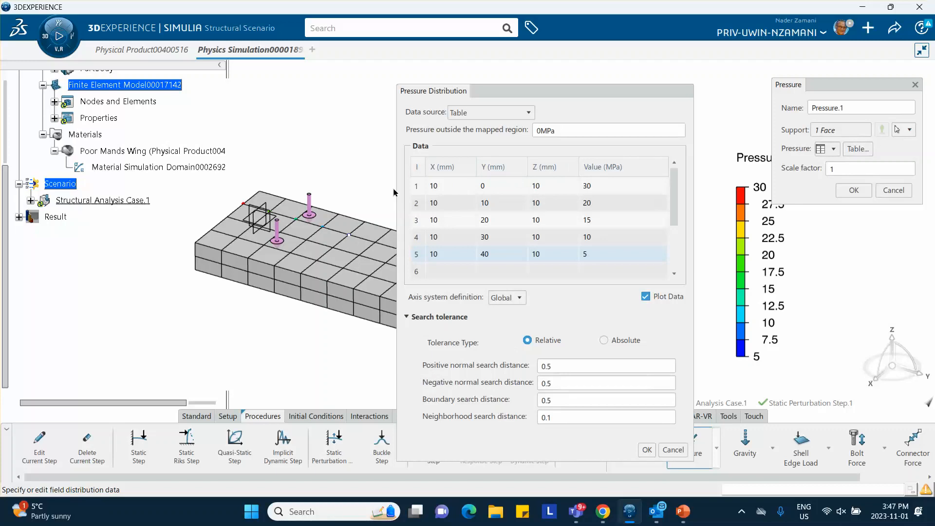
double_click(513, 89)
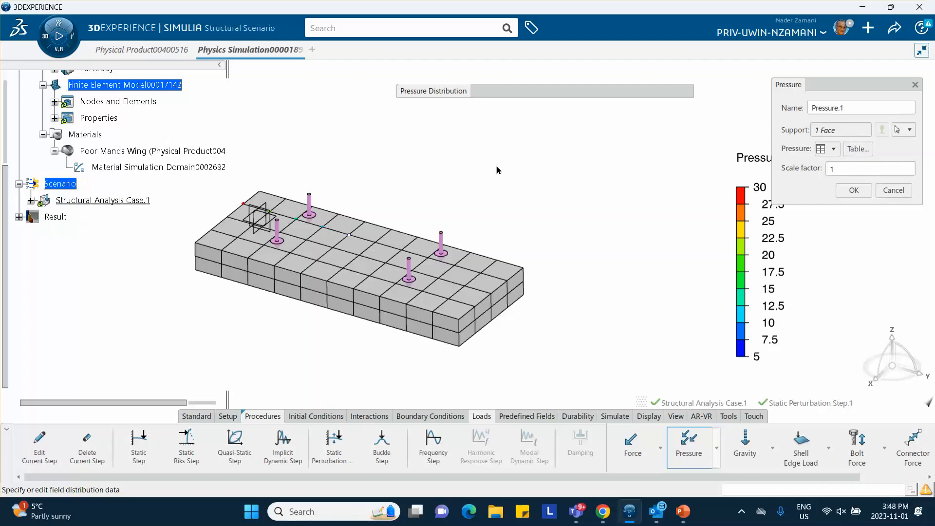
mouse_move(627, 519)
left_click_drag(849, 80, 605, 139)
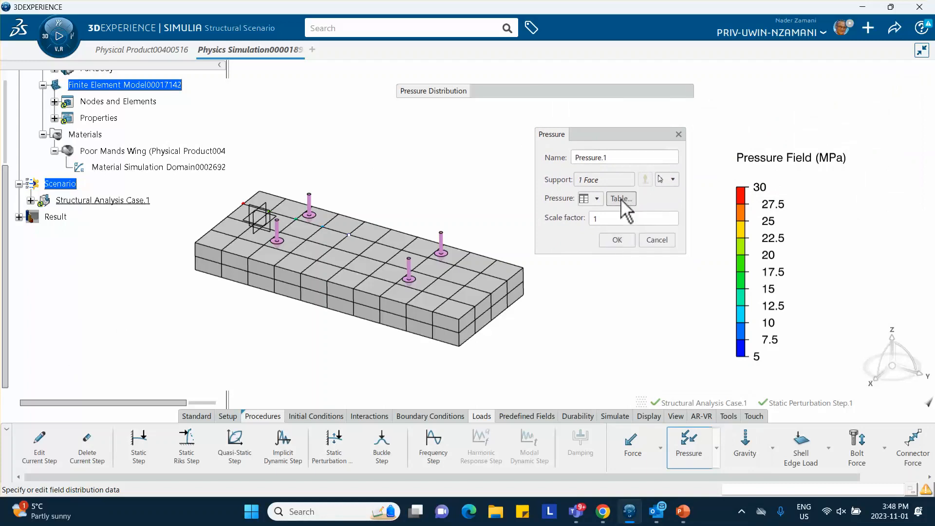
Reopen the rolled-up Pressure Distribution dialog, collapse its search tolerance settings and accept the mapped pressure table.
double_click(560, 89)
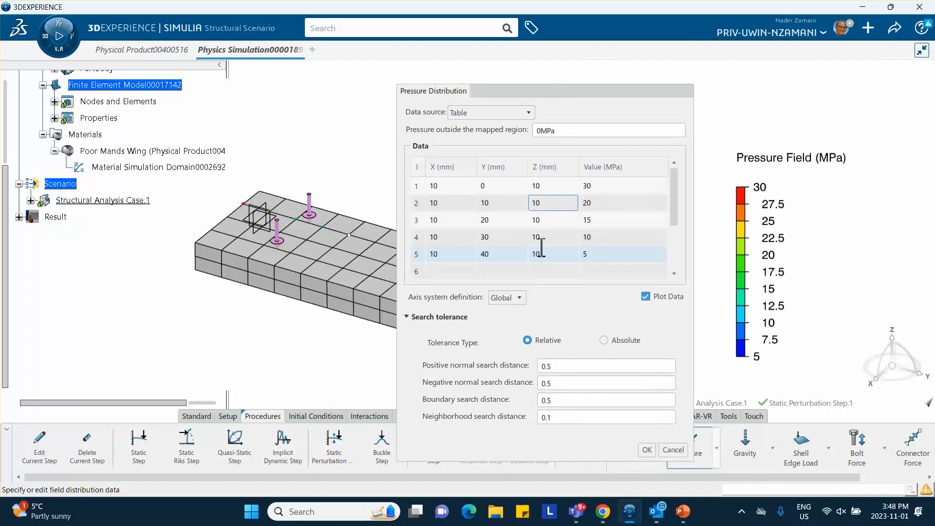
left_click(411, 317)
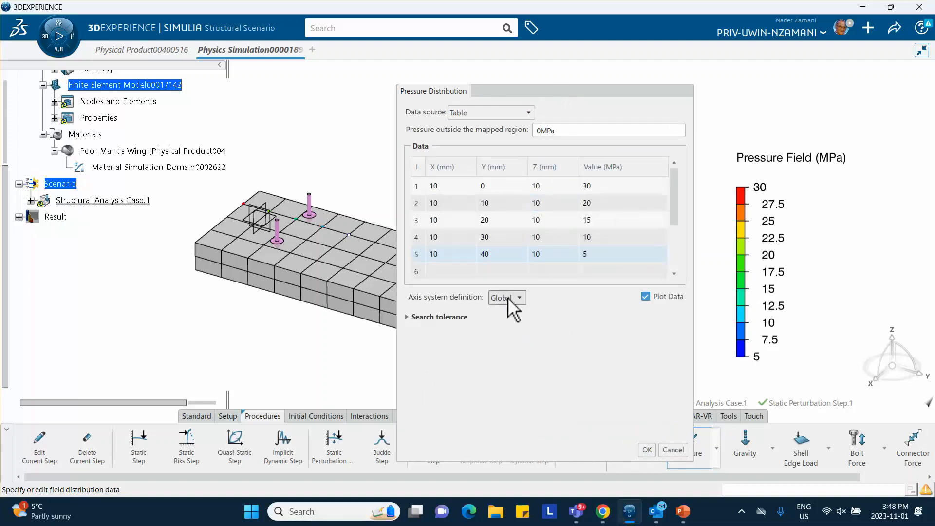
left_click(646, 449)
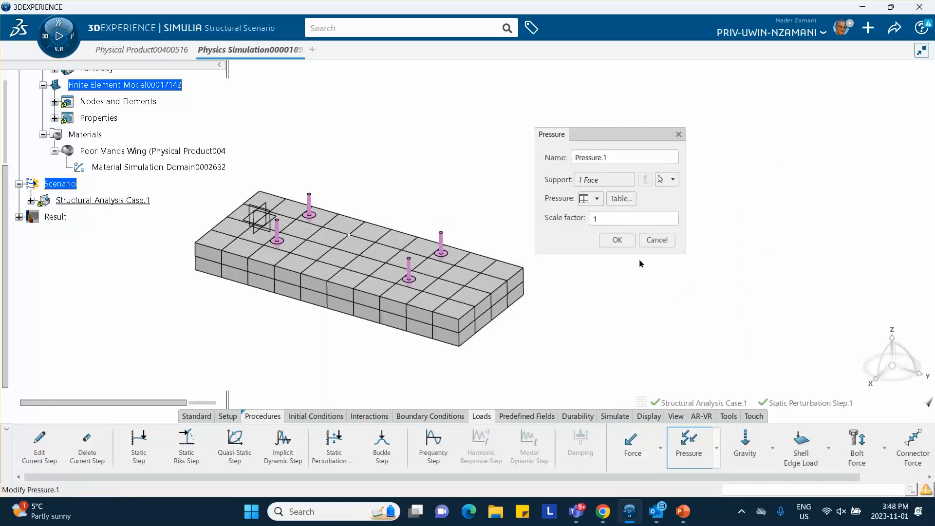
Accept the Pressure.1 load and run the model and scenario checks.
left_click(617, 238)
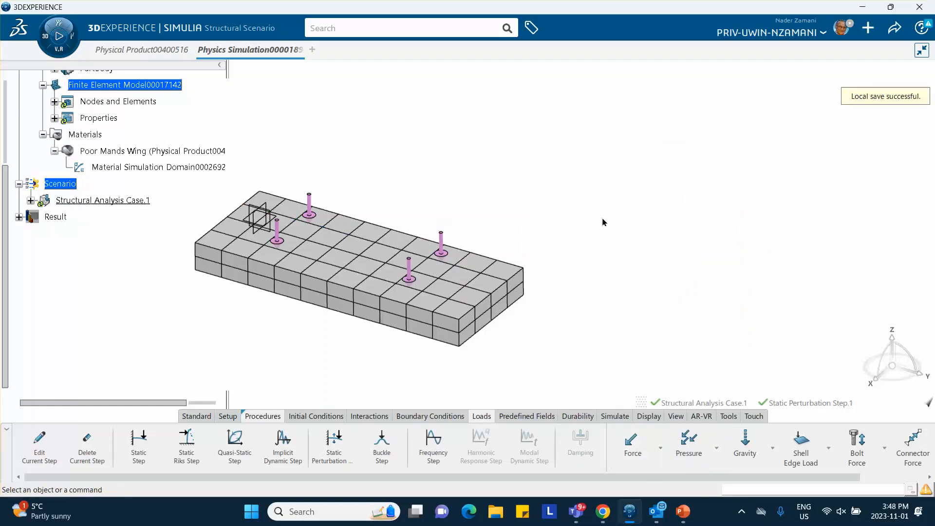
left_click(614, 416)
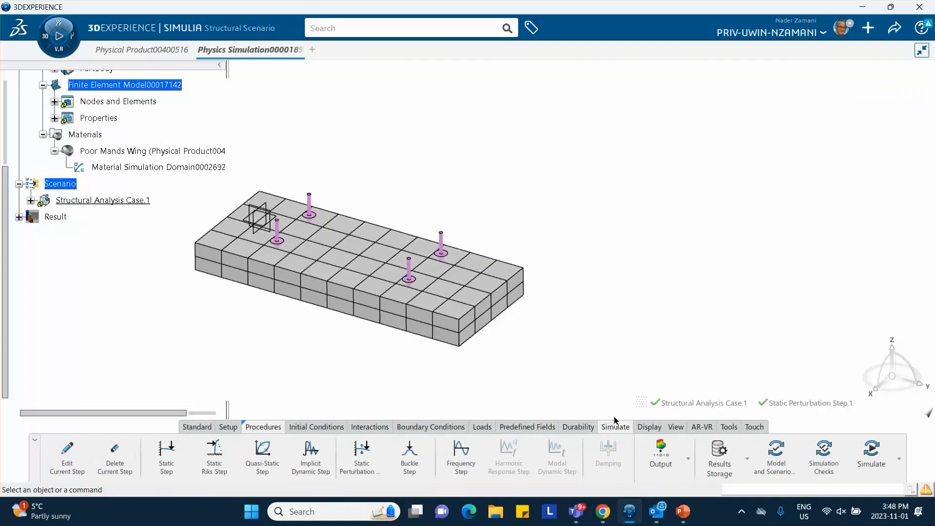
left_click(777, 449)
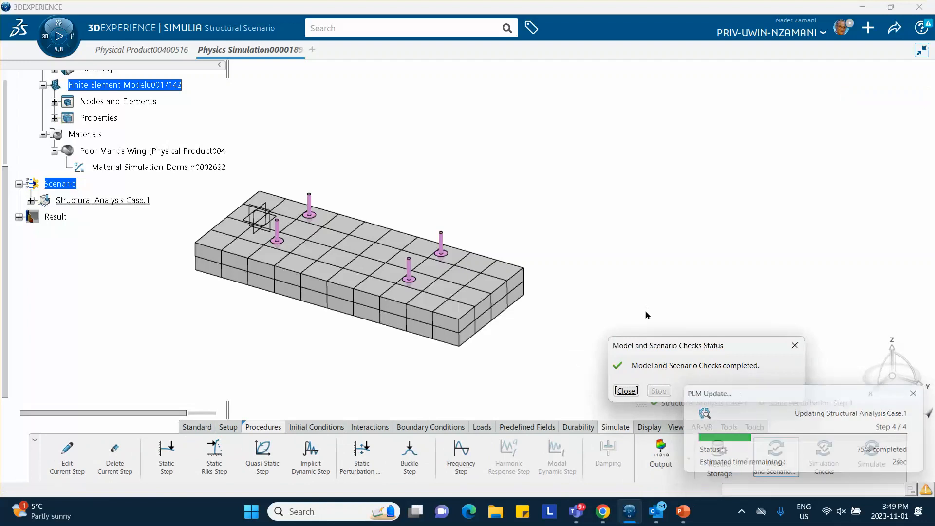
left_click(626, 390)
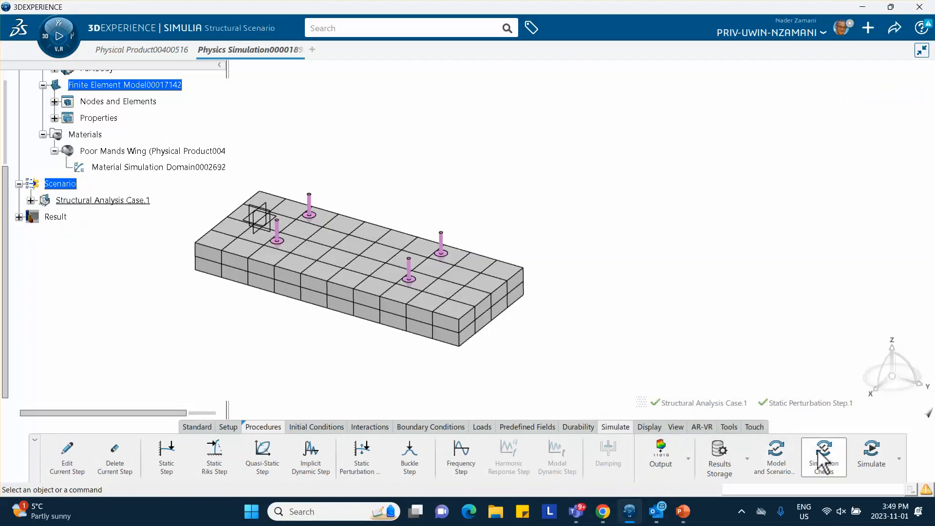
Run the simulation checks on Structural Analysis Case.1 and simulate it with Local interactive, 4 cores and Overwrite previous.
left_click(824, 453)
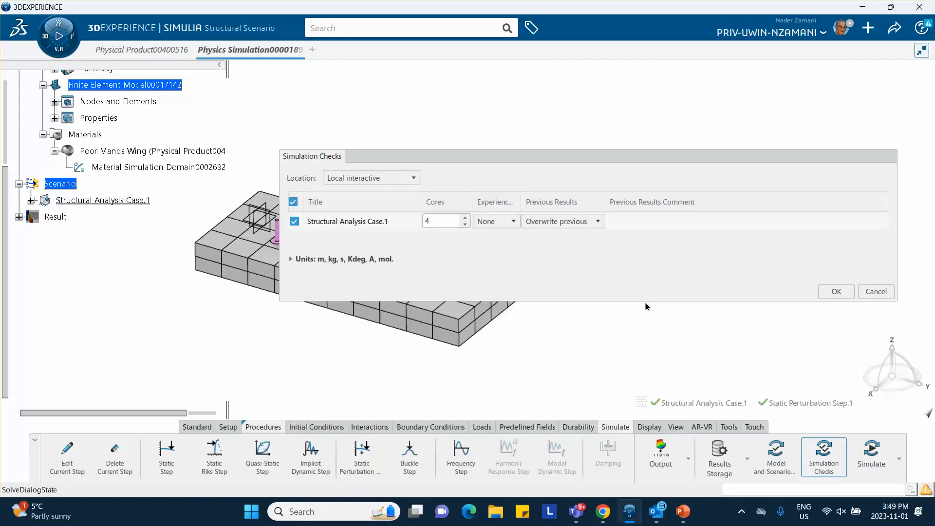
left_click(834, 293)
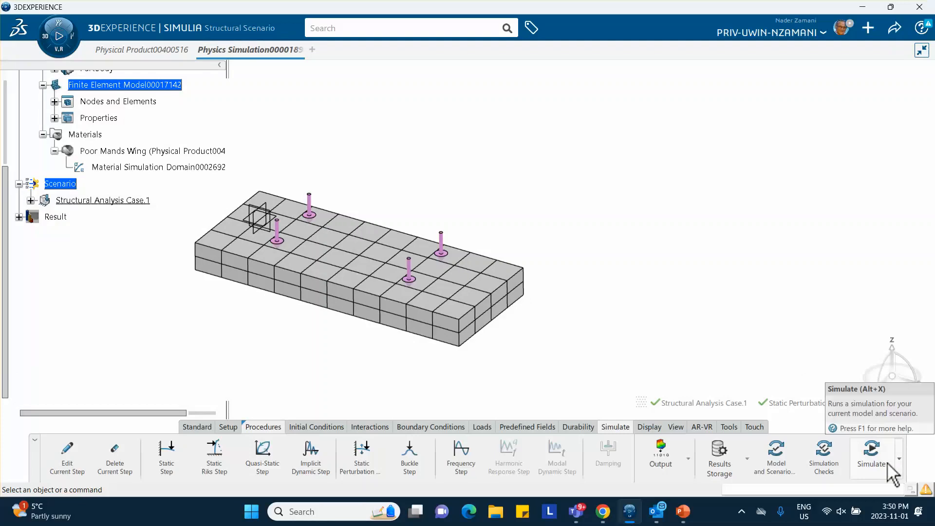
left_click(872, 454)
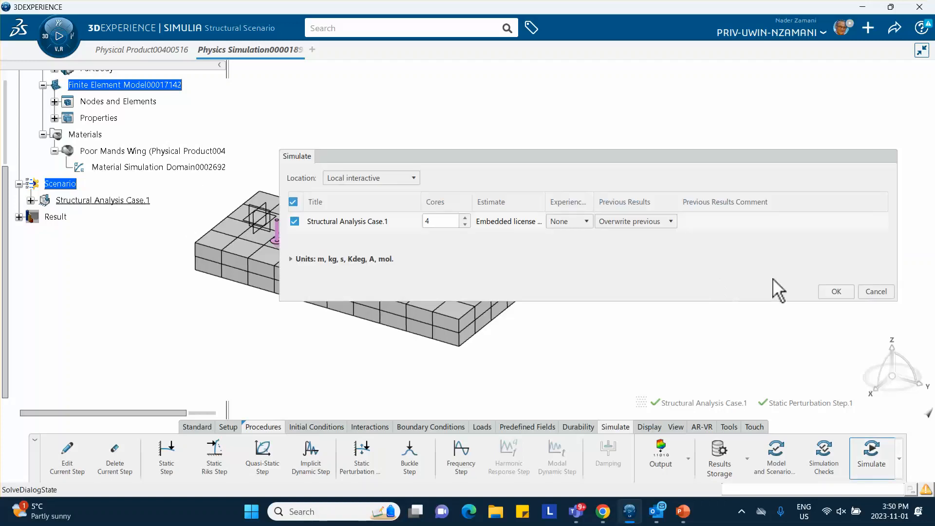
left_click(836, 293)
left_click(835, 291)
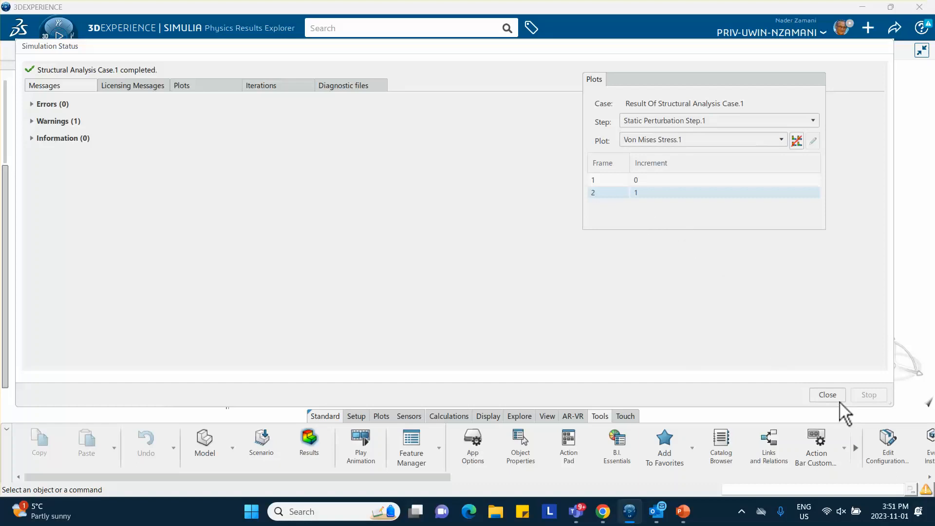
left_click(828, 394)
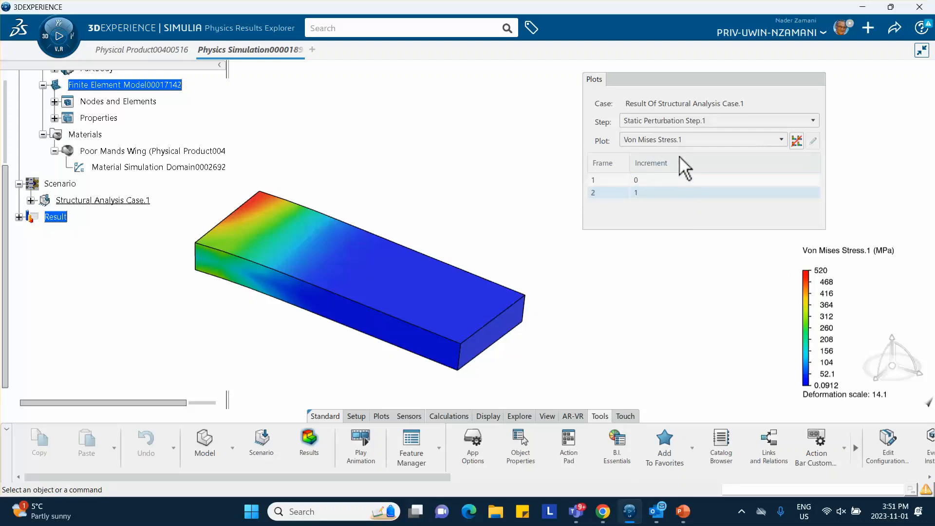
Check the available result plots, and review slide 4 in PowerPoint with the -10 MPa pressure outside the mapped area.
left_click(682, 141)
left_click(672, 137)
left_click(688, 512)
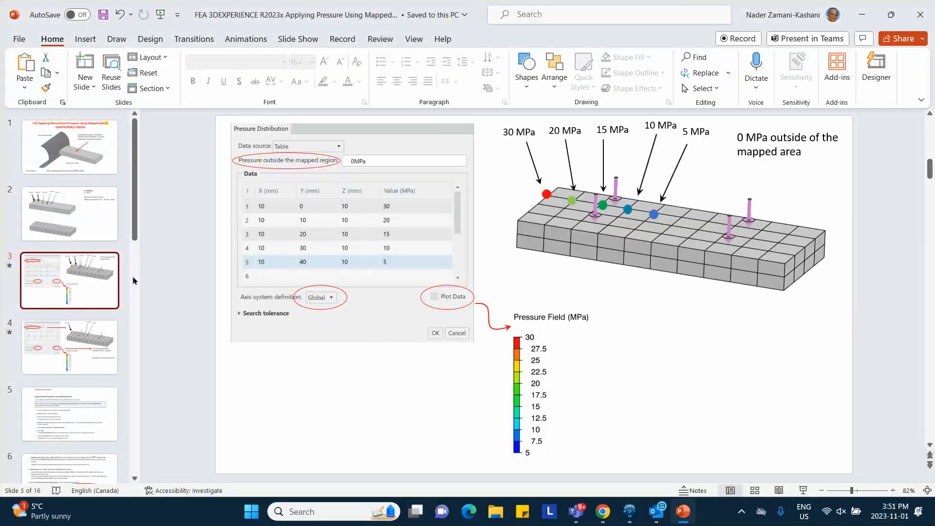
left_click(80, 335)
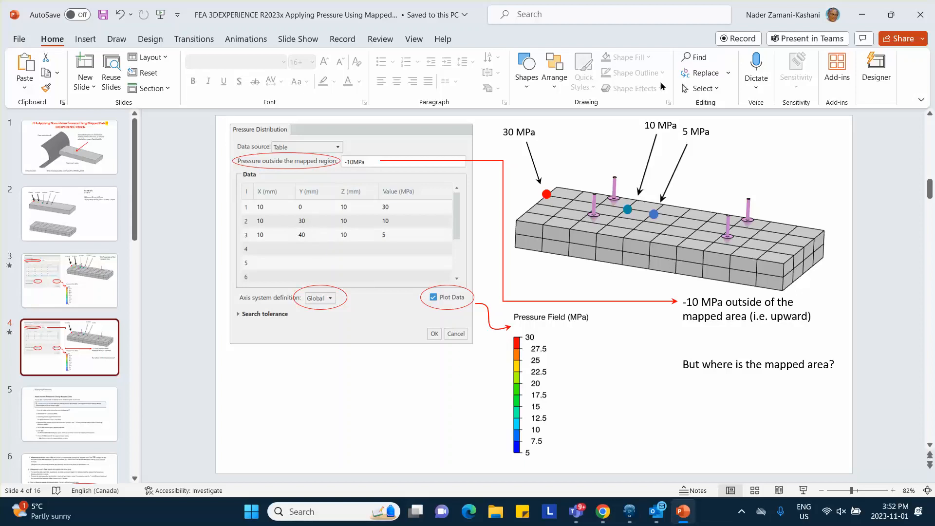
left_click(863, 14)
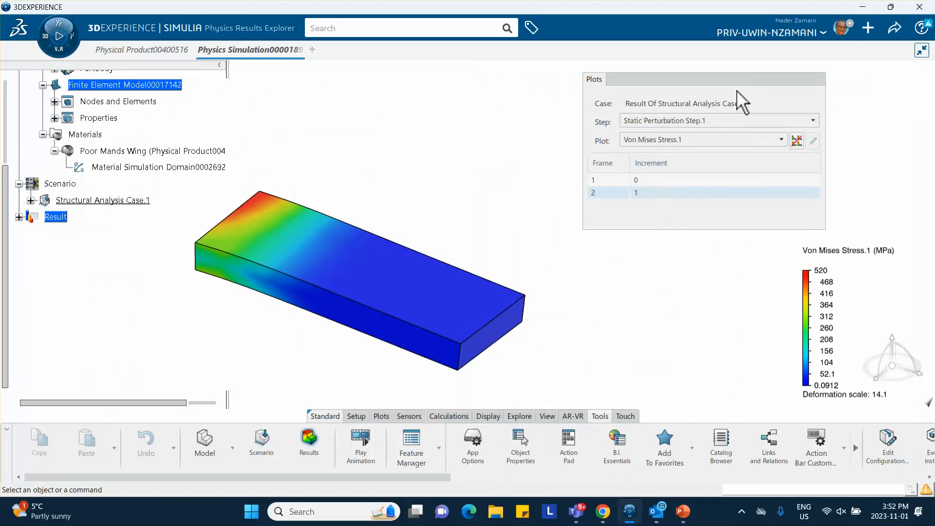
Expand the loads of Structural Analysis Case.1 in the tree and open the pressure distribution table of Pressure.1.
scroll(116, 171, "up", 5)
scroll(89, 190, "down", 2)
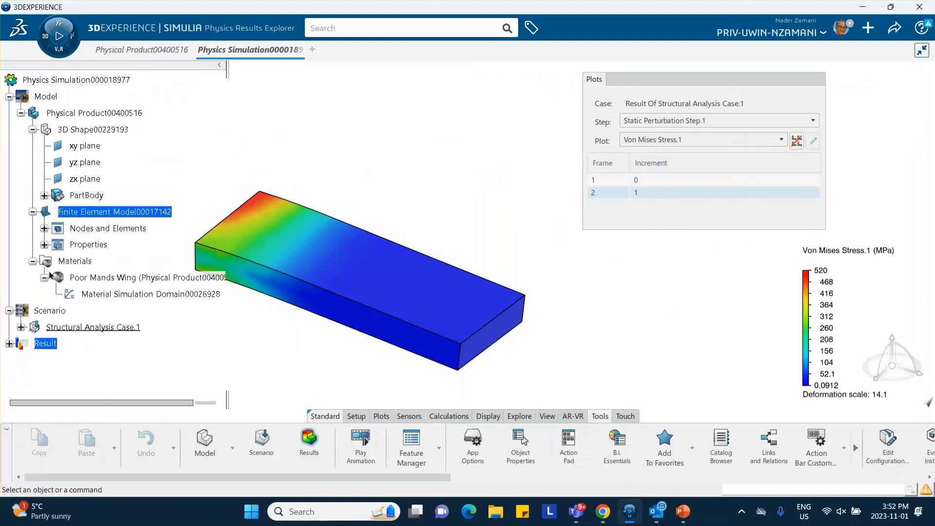
left_click(21, 327)
scroll(65, 300, "down", 4)
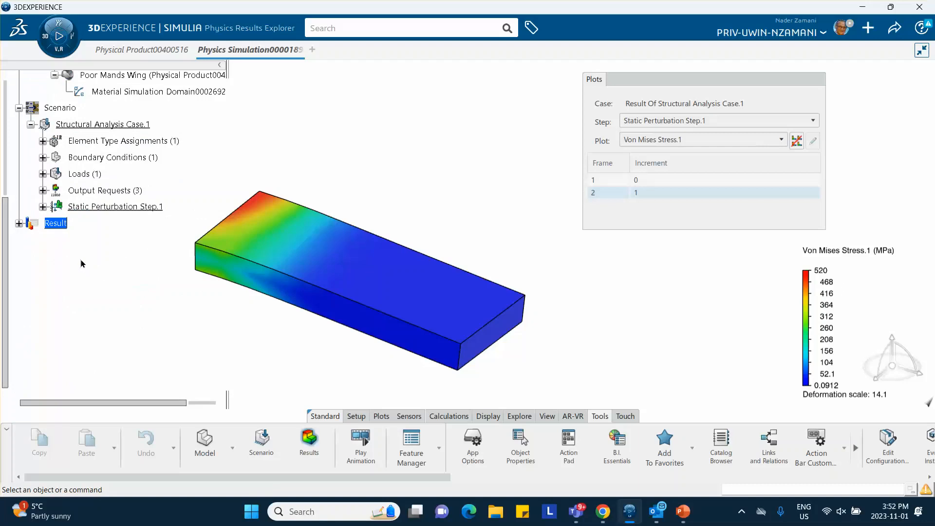
left_click(43, 157)
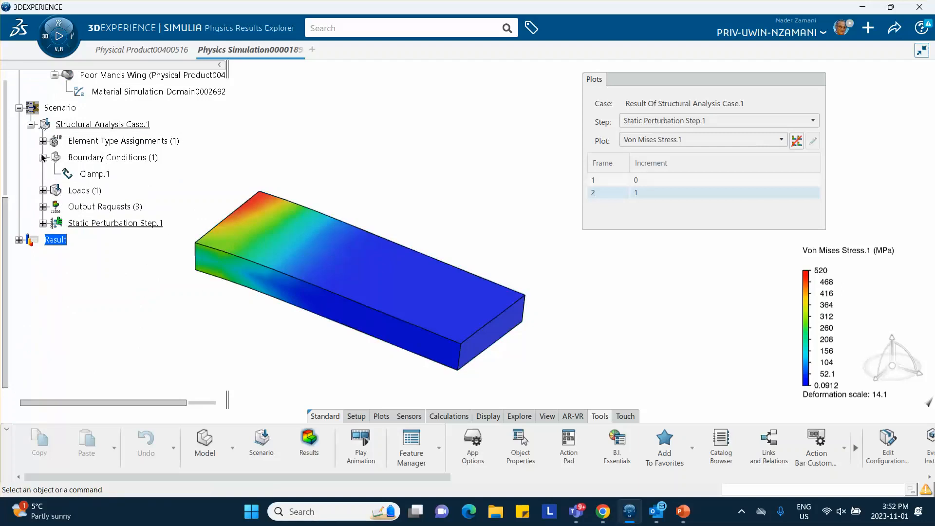
left_click(43, 157)
left_click(42, 174)
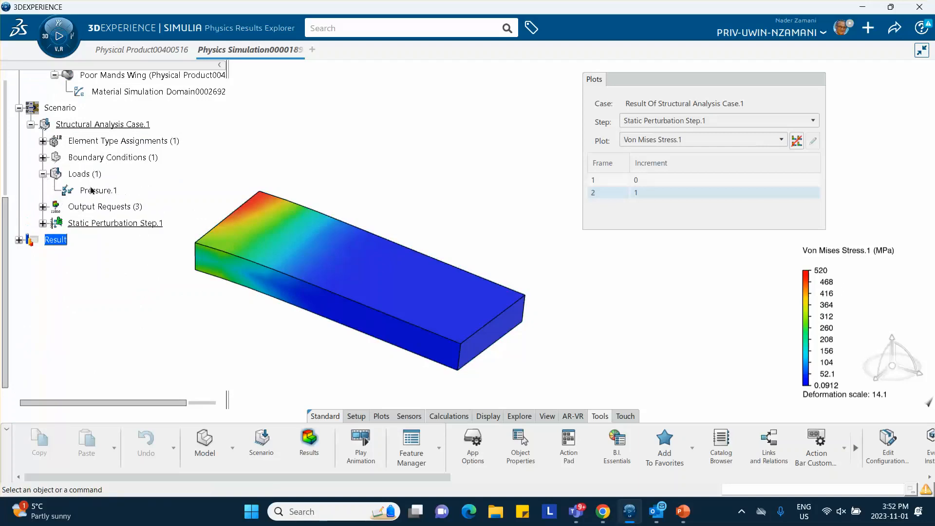
double_click(96, 189)
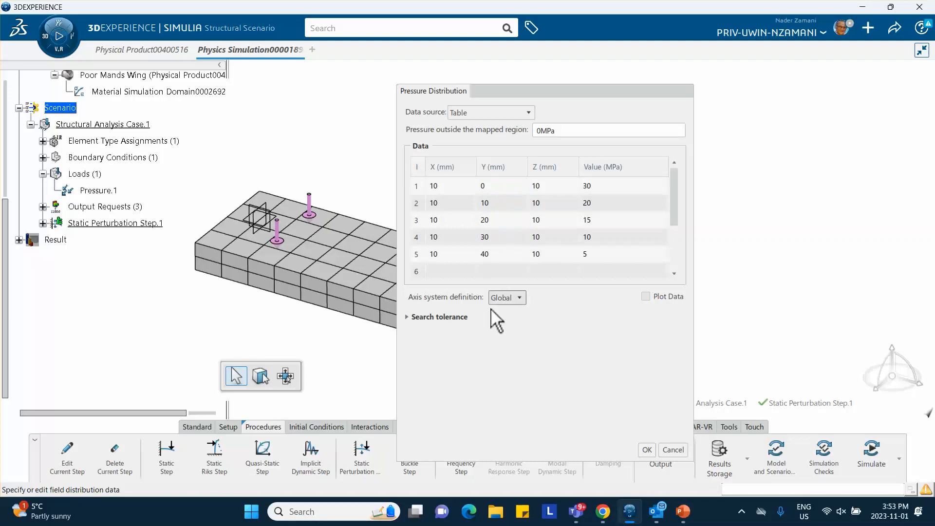
Check the reduced table on the PowerPoint slide, and delete the 20 MPa and 15 MPa rows from the pressure distribution data.
left_click(683, 511)
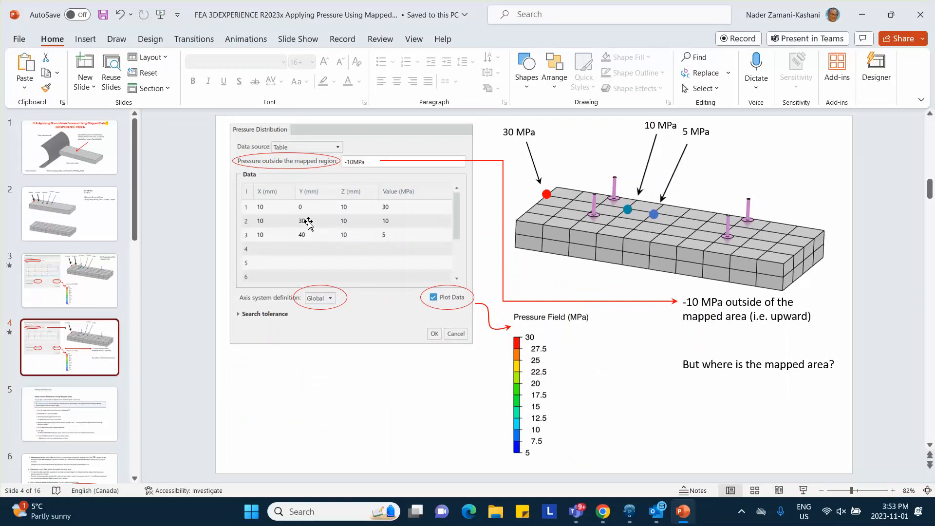
left_click(861, 15)
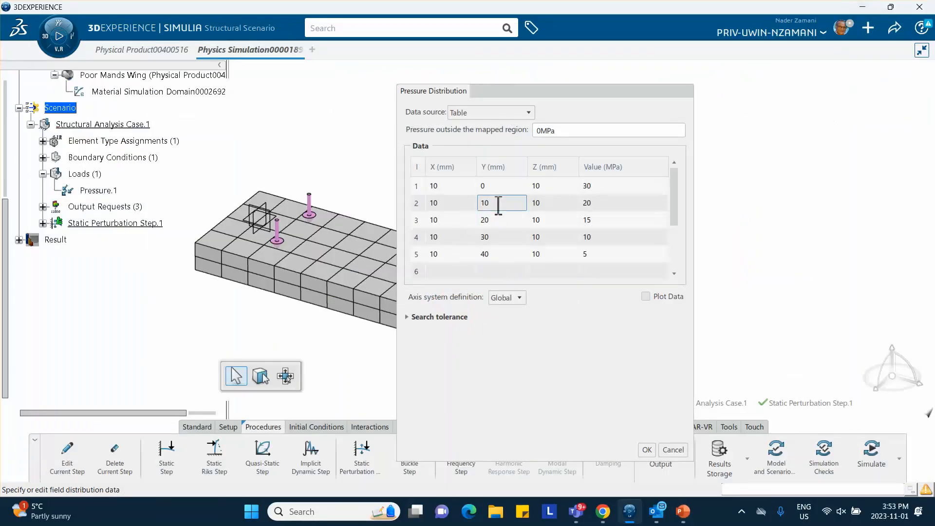
right_click(416, 204)
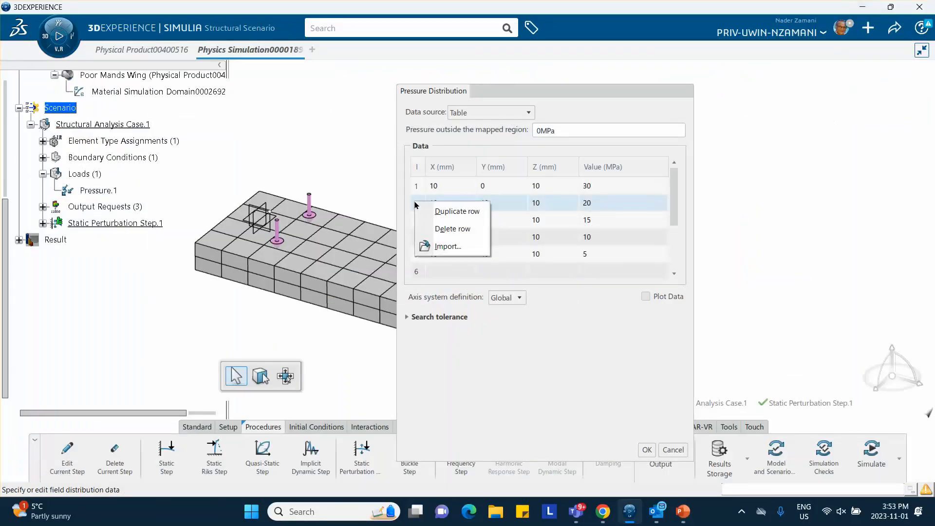
left_click(434, 229)
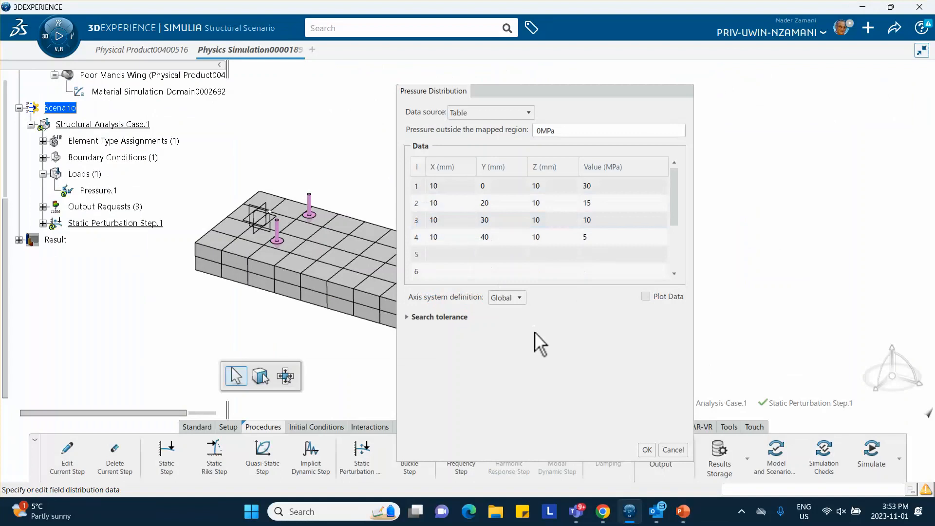
left_click(414, 201)
left_click(415, 203)
right_click(416, 202)
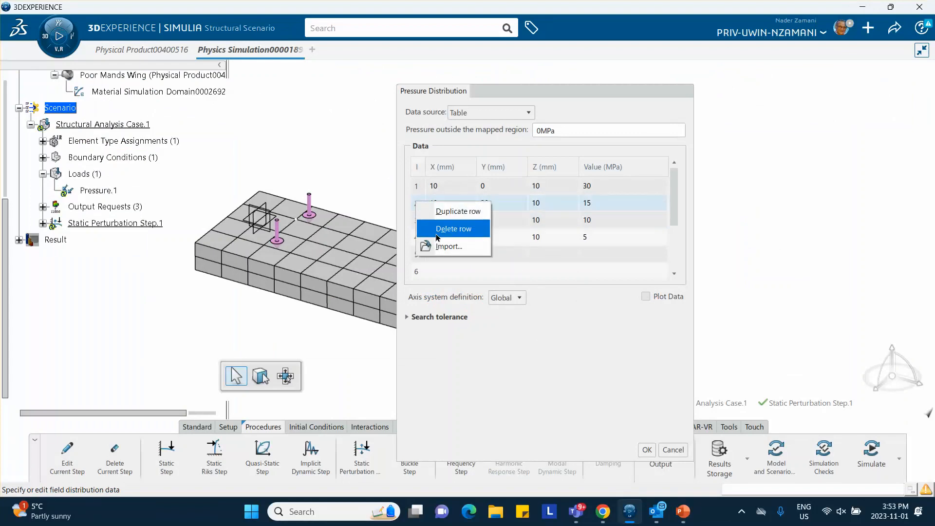
left_click(454, 228)
left_click(494, 186)
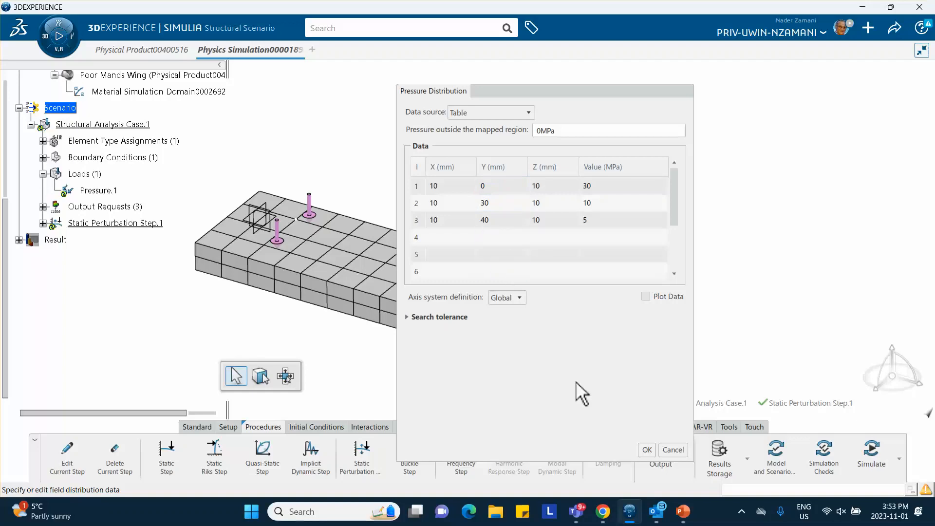
Set the pressure outside the mapped region to -10 MPa, plot the data points on the plate and accept the table.
left_click(572, 130)
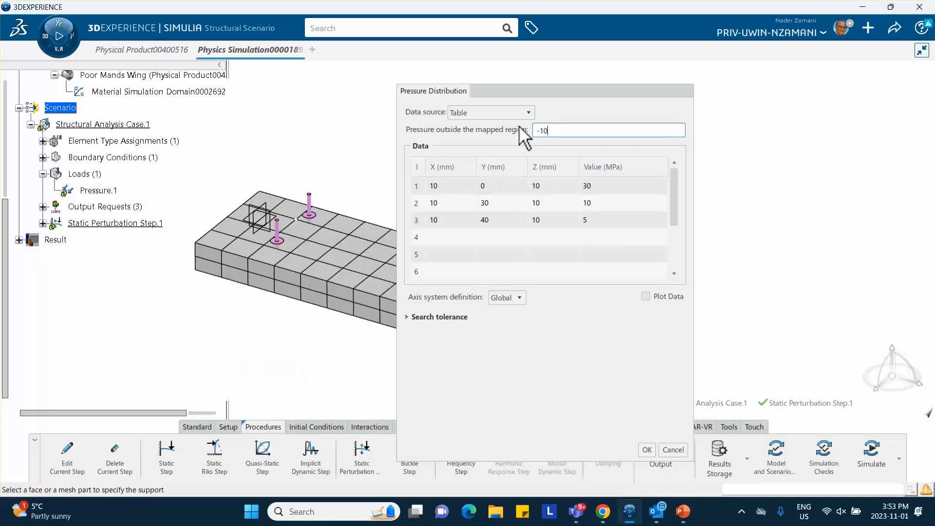
left_click(572, 339)
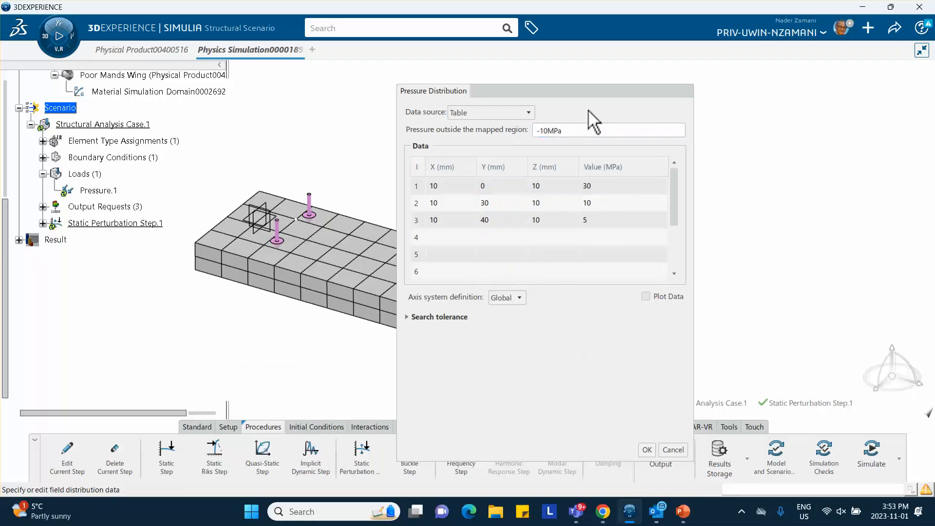
left_click_drag(591, 89, 745, 81)
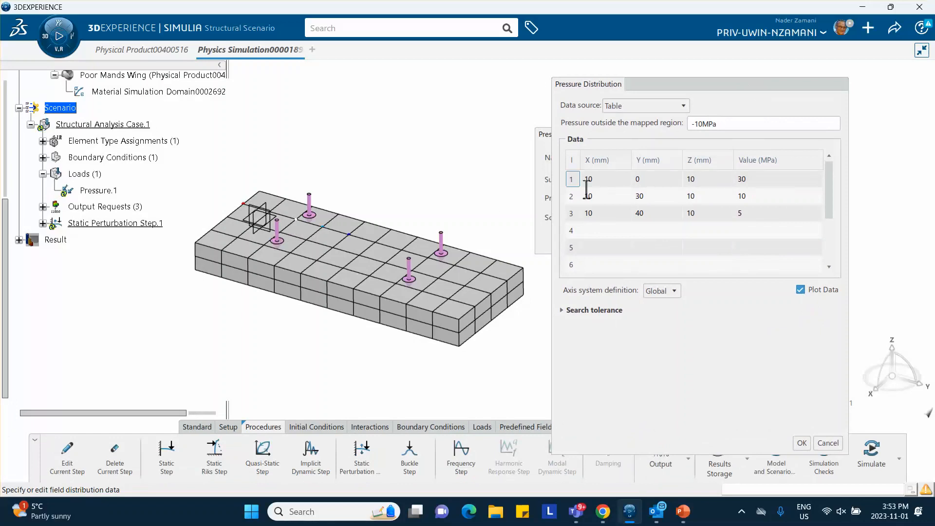
middle_click_drag(468, 266, 351, 234)
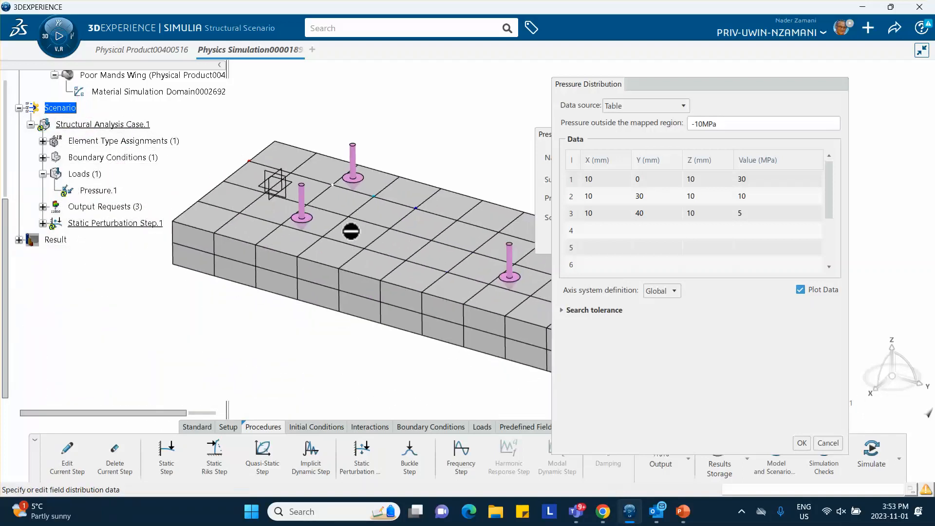
left_click(801, 443)
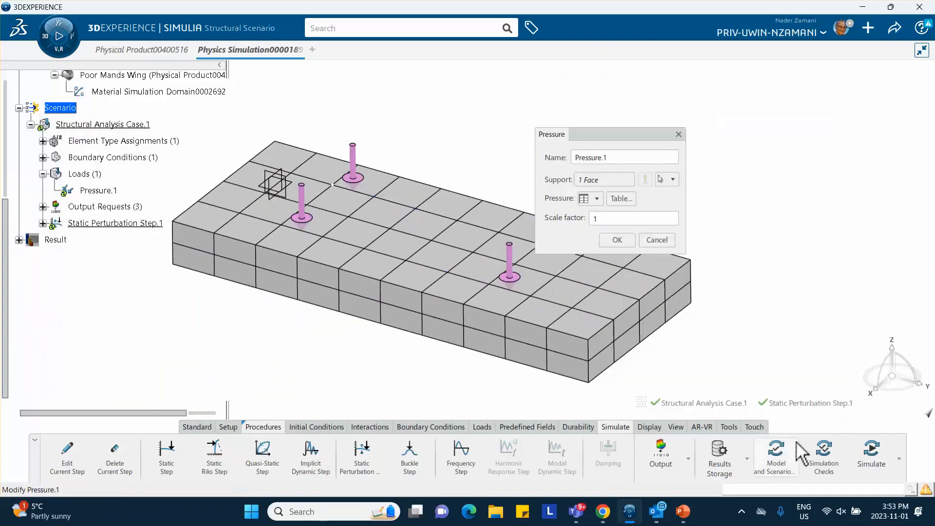
Reopen the pressure table, enable Plot Data again, and accept both the pressure distribution and the Pressure.1 load.
left_click(620, 198)
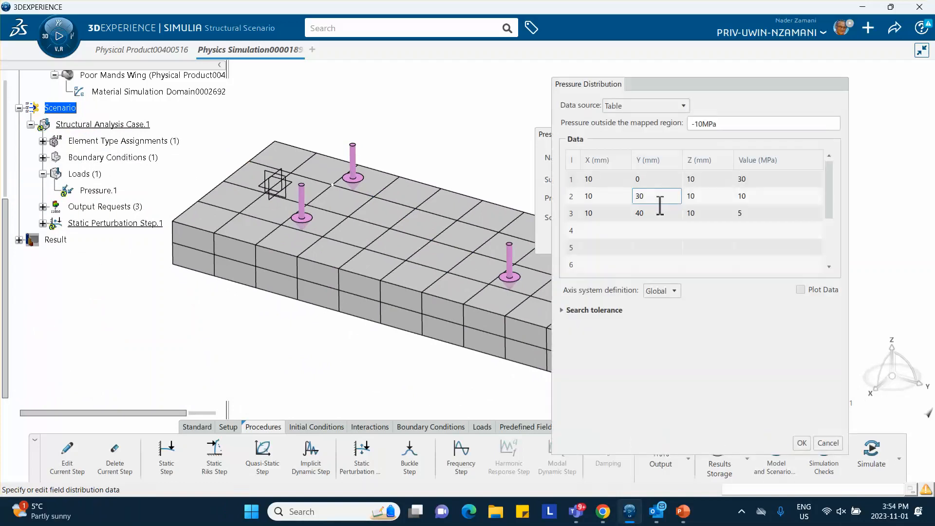
left_click(800, 289)
left_click(802, 443)
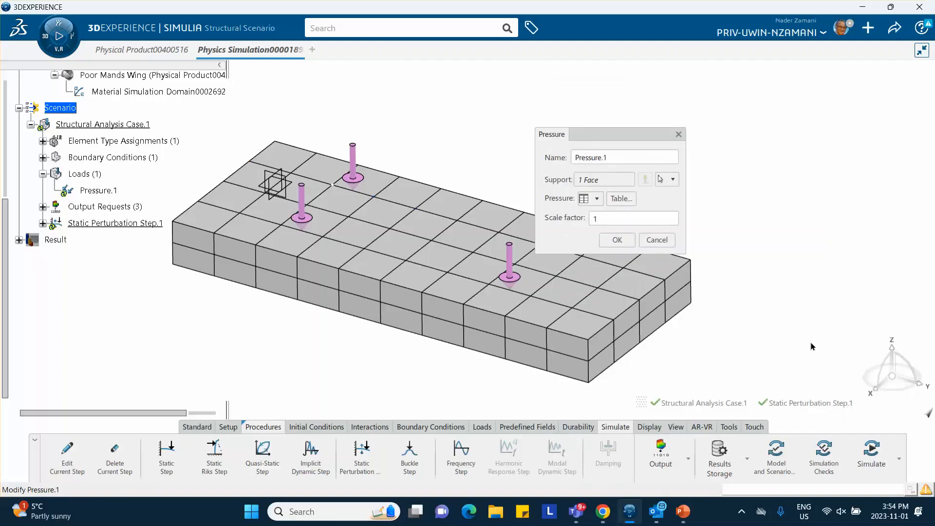
left_click(617, 240)
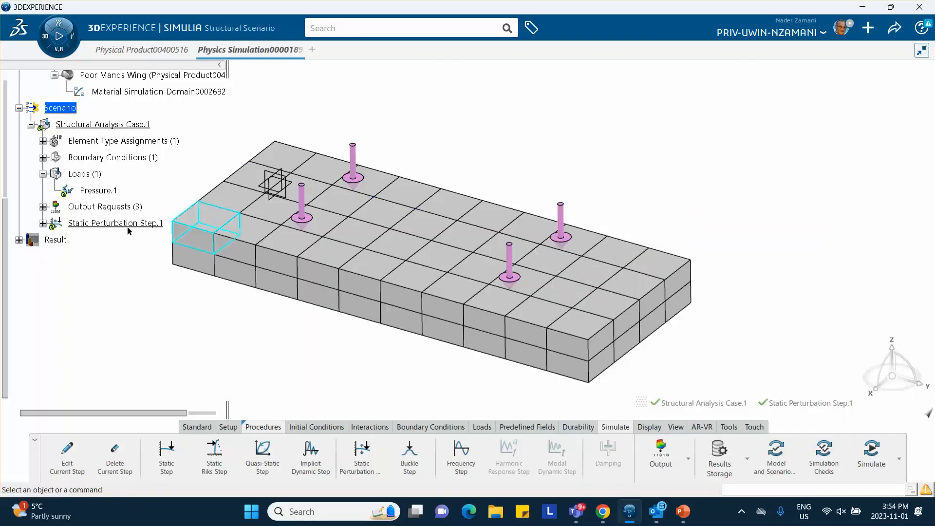
Reopen the pressure table of Pressure.1, plot its data and move the dialogs aside to examine the point locations on the plate.
left_click(102, 191)
double_click(101, 190)
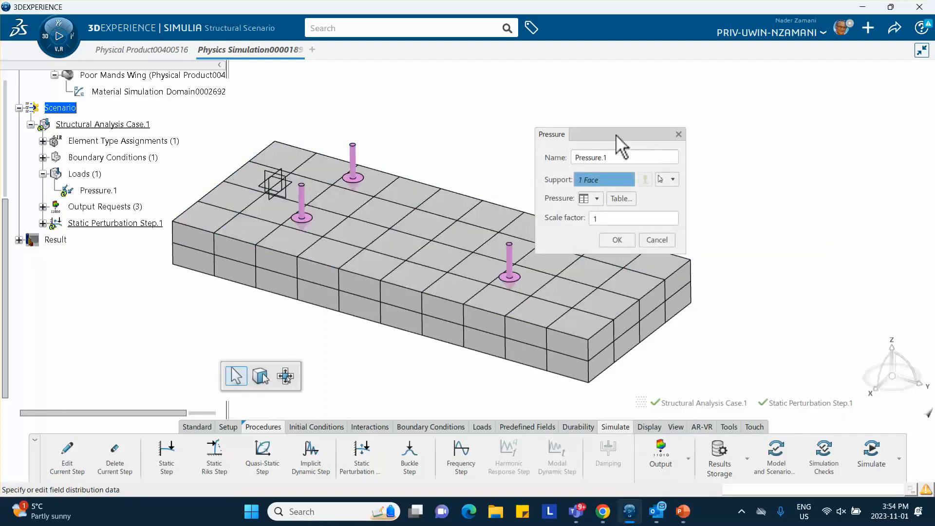
left_click_drag(618, 132, 692, 103)
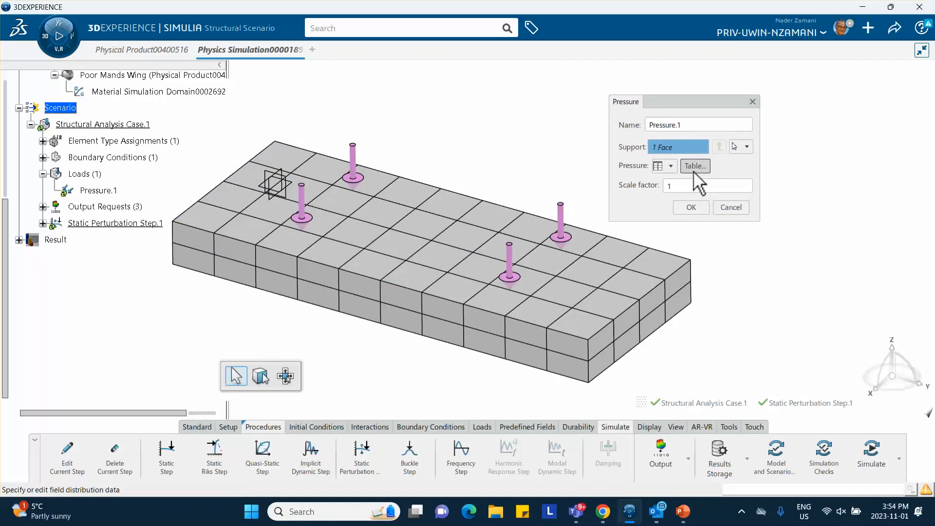
left_click(696, 167)
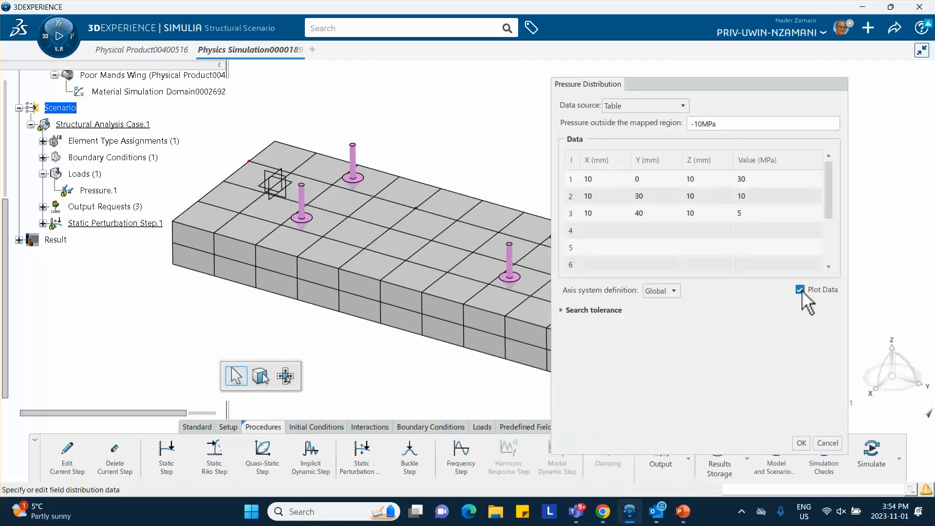
left_click_drag(714, 84, 802, 112)
middle_click_drag(492, 148, 419, 170)
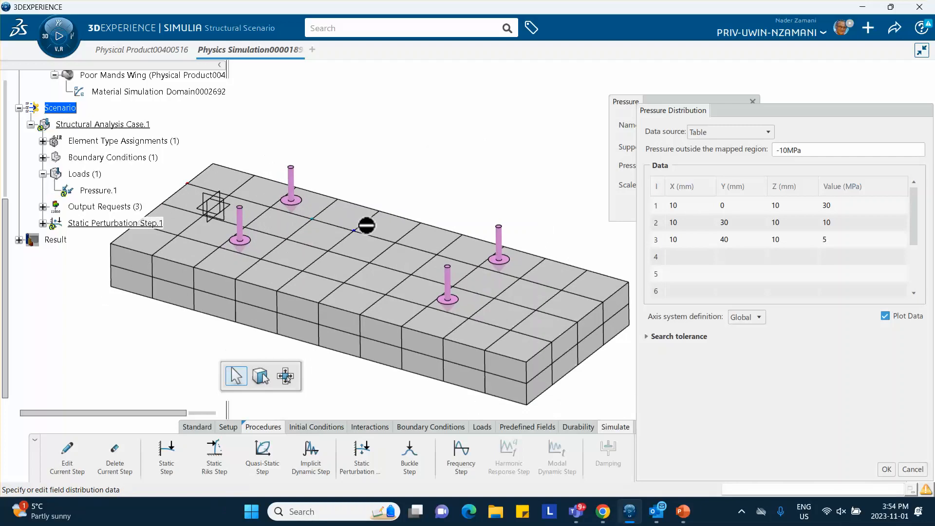
Move the pressure table clear of the plate and examine the plotted data points on its upper face.
left_click_drag(768, 116, 679, 66)
middle_click_drag(380, 154, 447, 186)
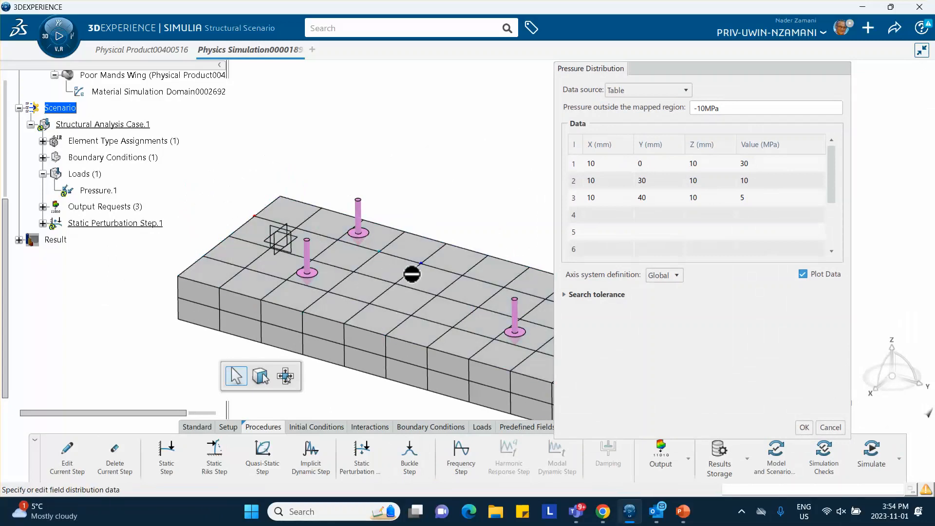
middle_click_drag(467, 165, 432, 128)
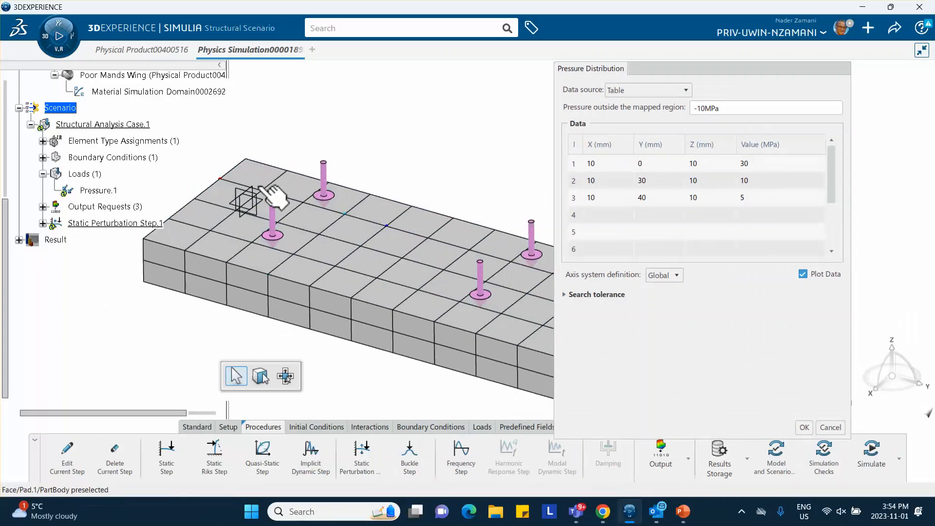
middle_click_drag(496, 129, 424, 149)
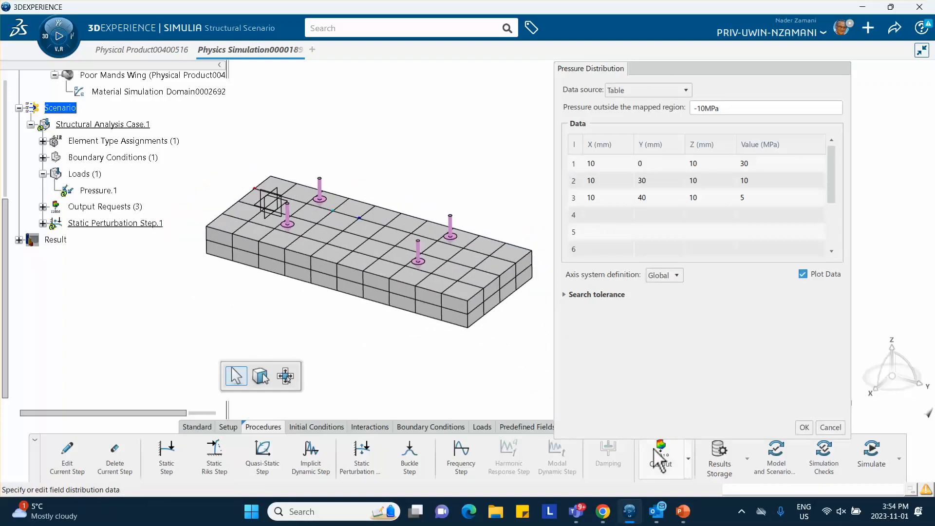
Switch to PowerPoint, compare the five-point mapping on slide 3 with the three-point mapping on slide 4, and return to 3DEXPERIENCE.
left_click(682, 511)
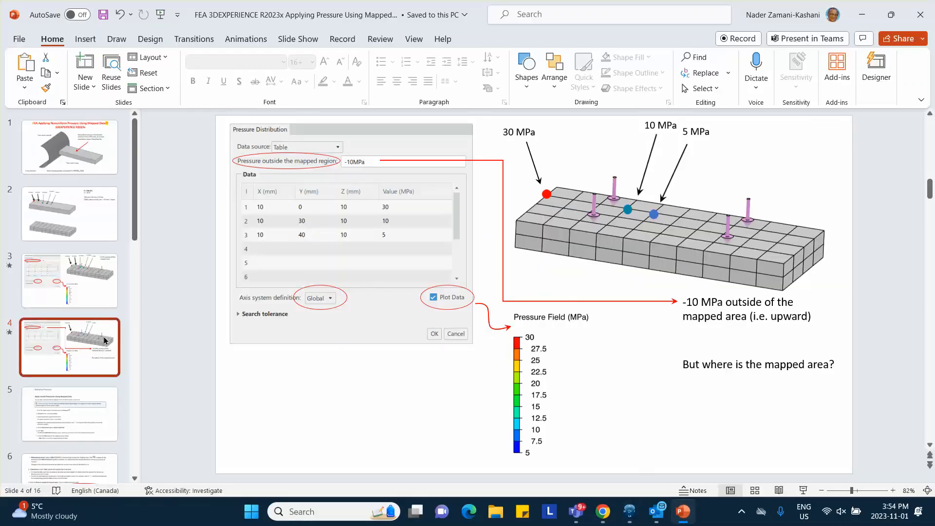
left_click(76, 307)
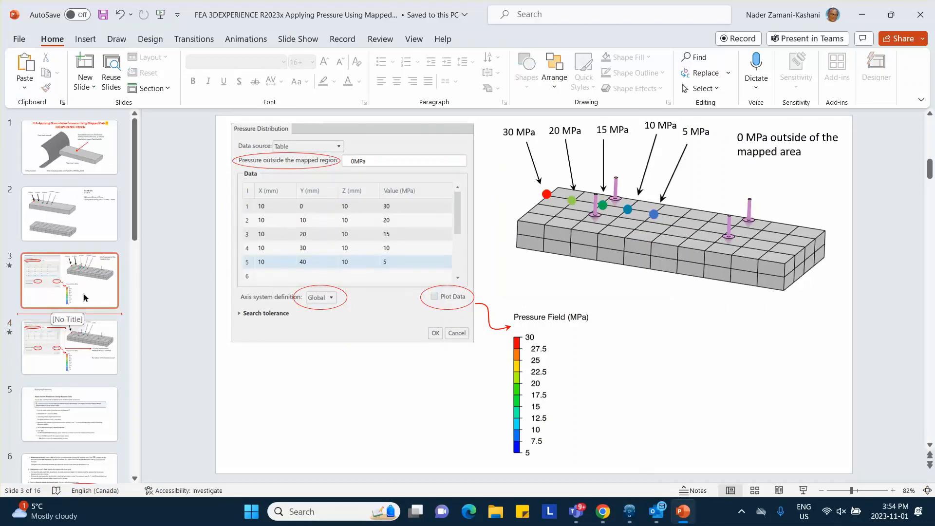
left_click(117, 339)
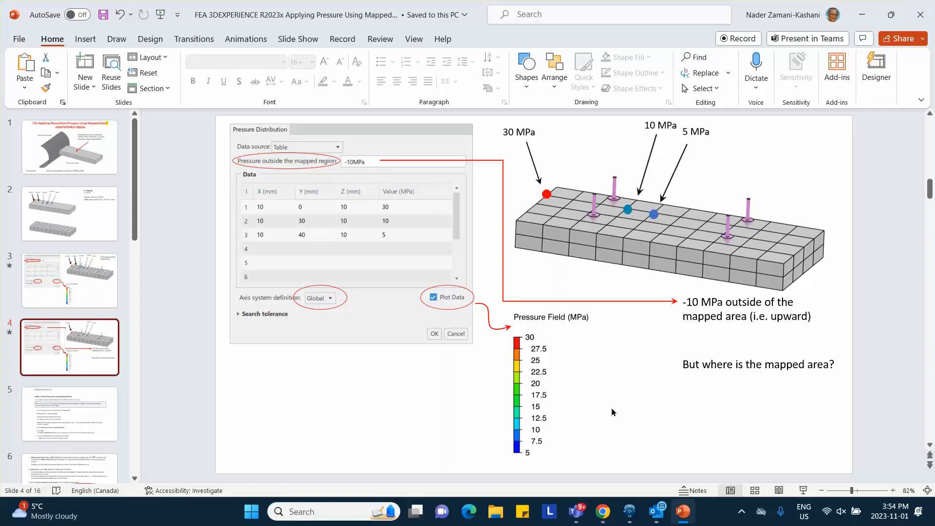
left_click(629, 512)
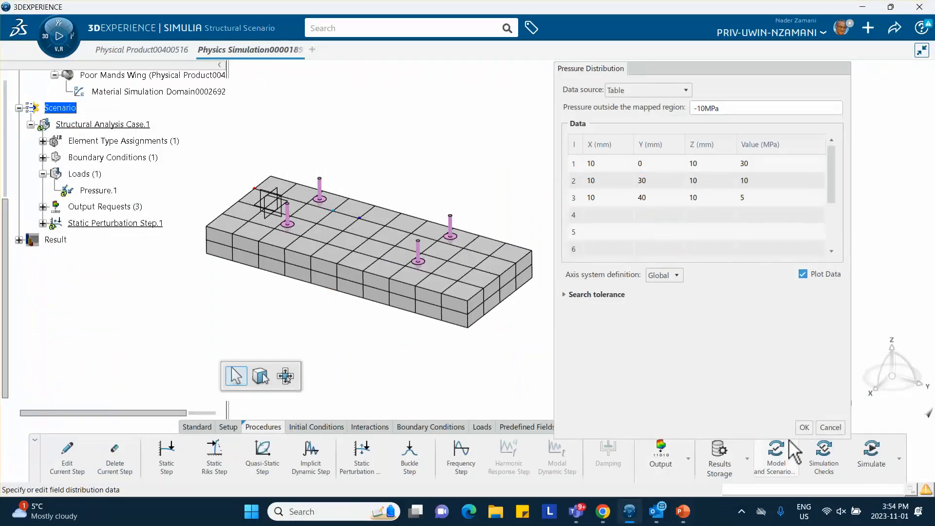
Accept the pressure table and the Pressure.1 load, and simulate Structural Analysis Case.1 locally with 4 cores, overwriting the previous results.
left_click(804, 428)
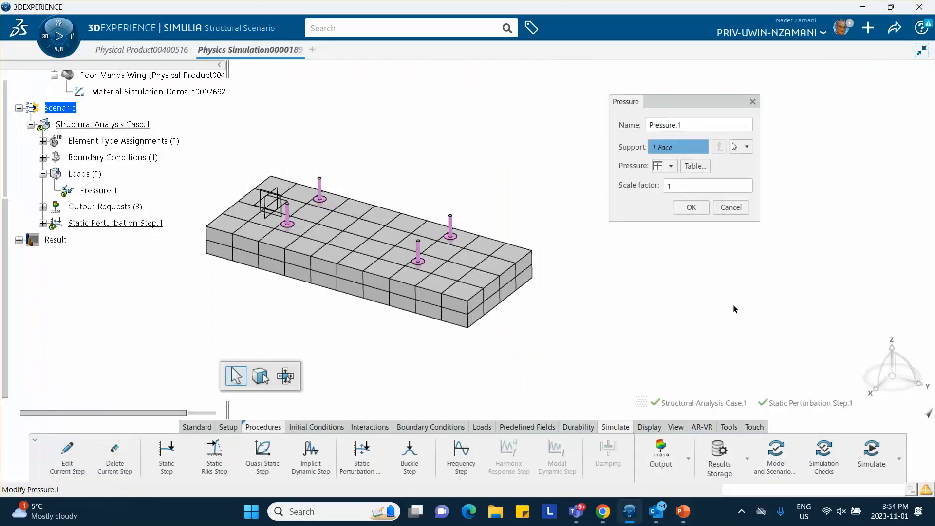
left_click(691, 208)
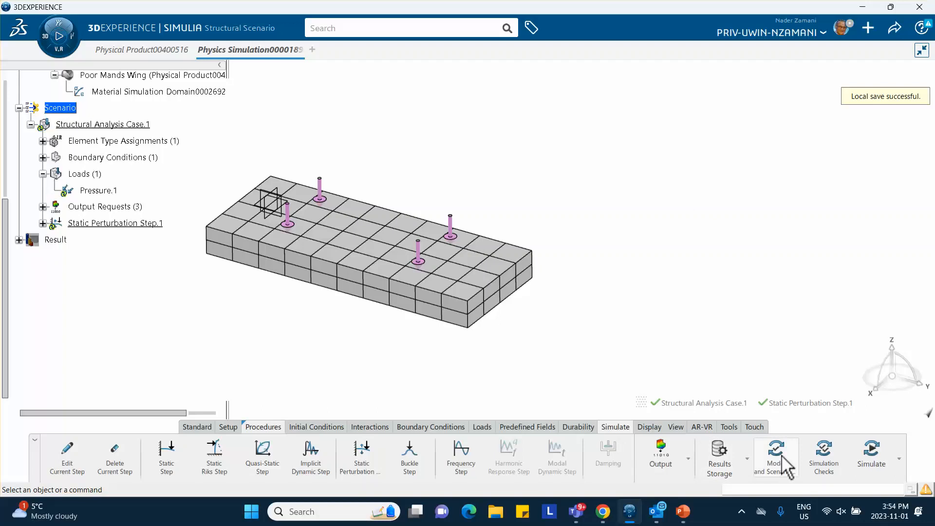
left_click(869, 456)
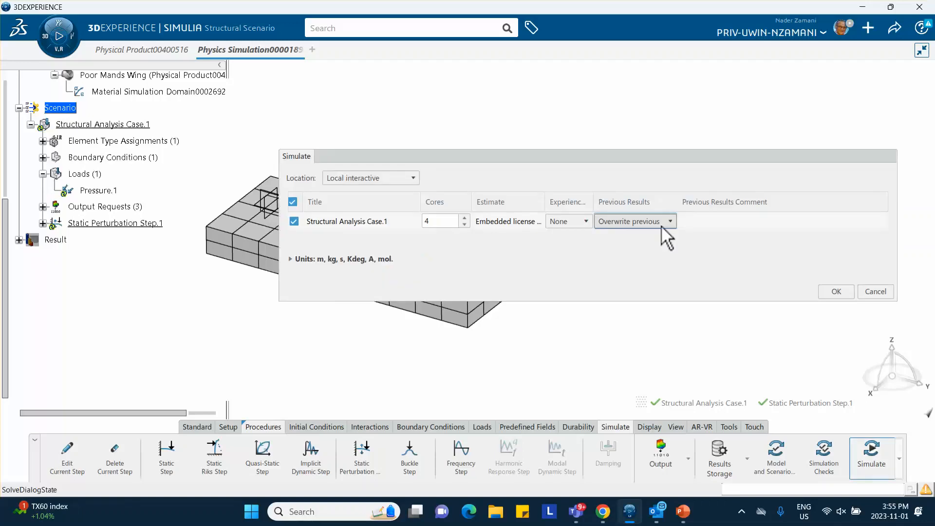
left_click(836, 292)
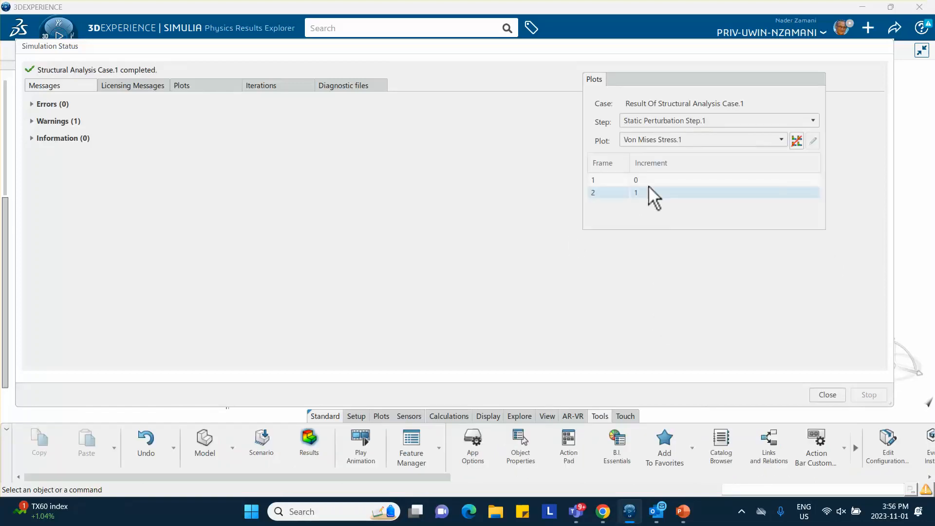
left_click(823, 394)
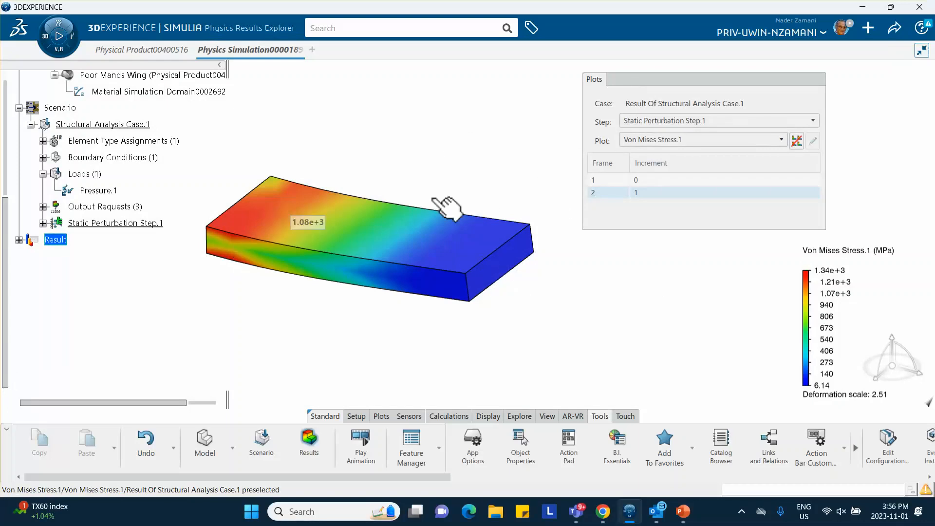
Collapse the Plots dialog and expand the structural analysis result in the tree down to its display groups.
left_click(669, 76)
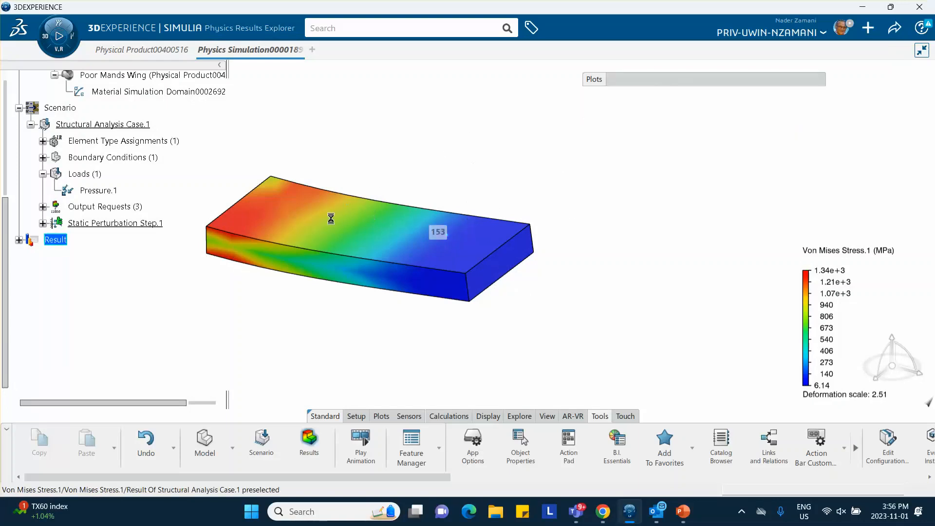
middle_click_drag(499, 127, 562, 105)
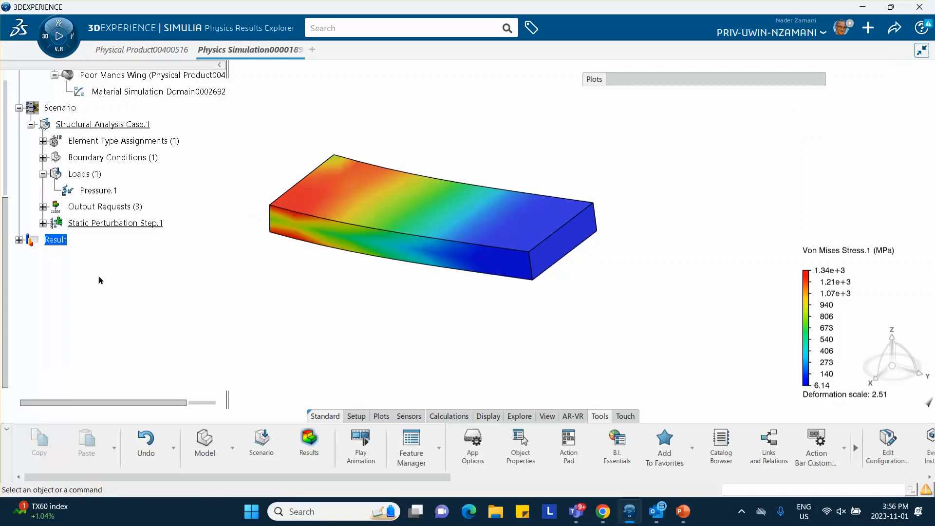
left_click(19, 240)
scroll(46, 244, "down", 3)
left_click(30, 172)
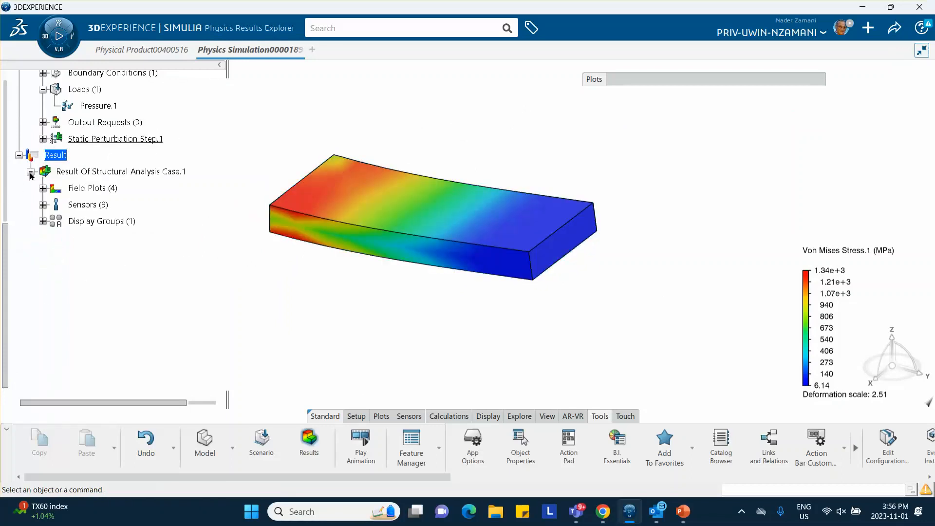
left_click(43, 222)
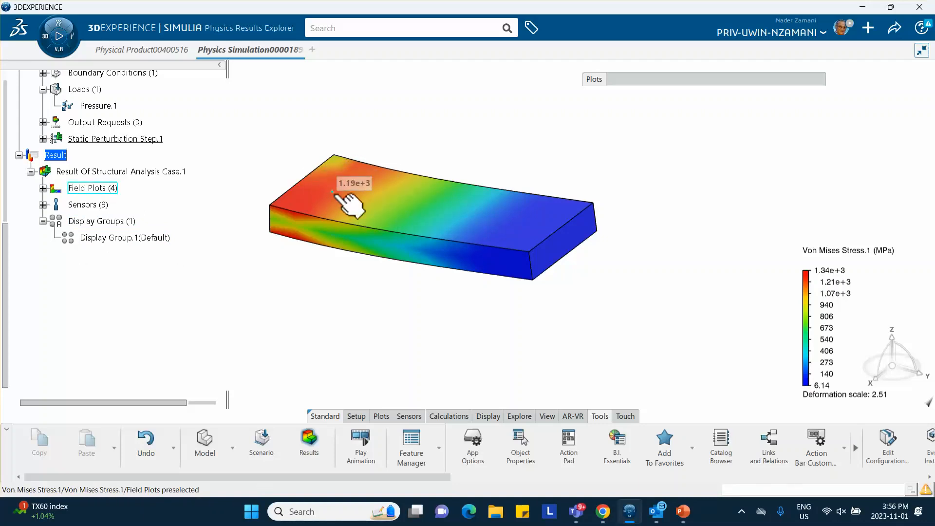
Create a new display group from the Von Mises stress plot with the default name, applied to the current plot.
double_click(335, 194)
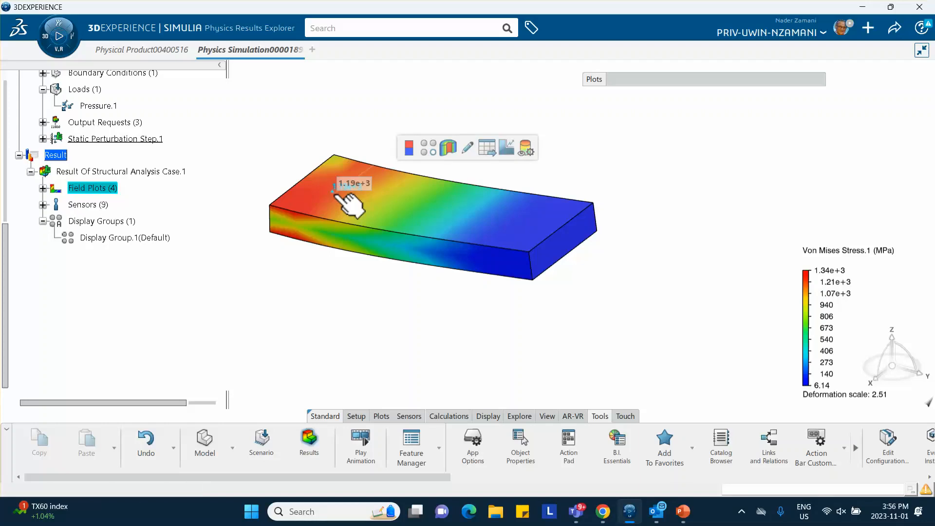
left_click(830, 368)
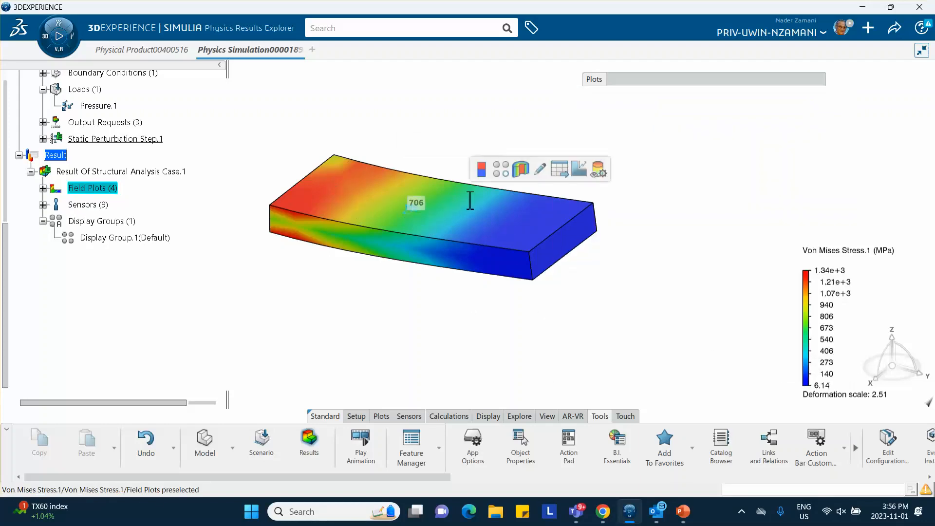
left_click(500, 170)
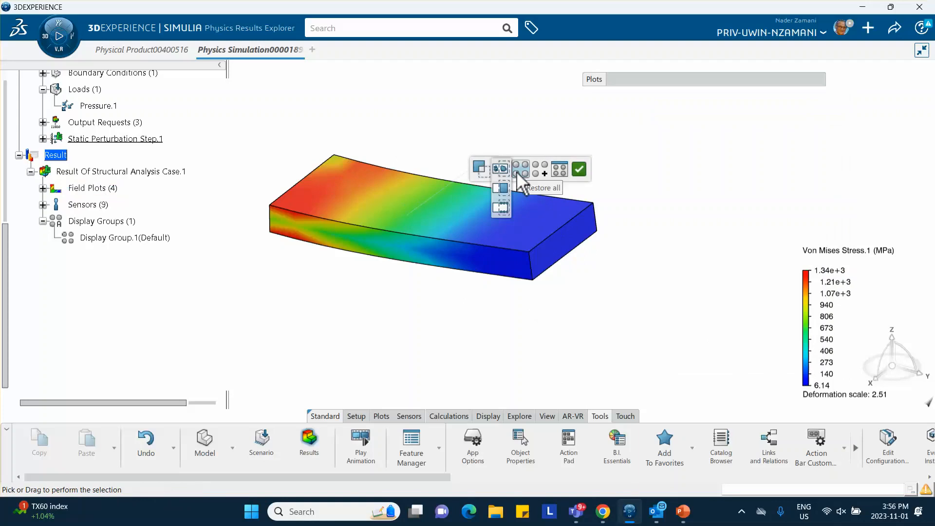
left_click(540, 168)
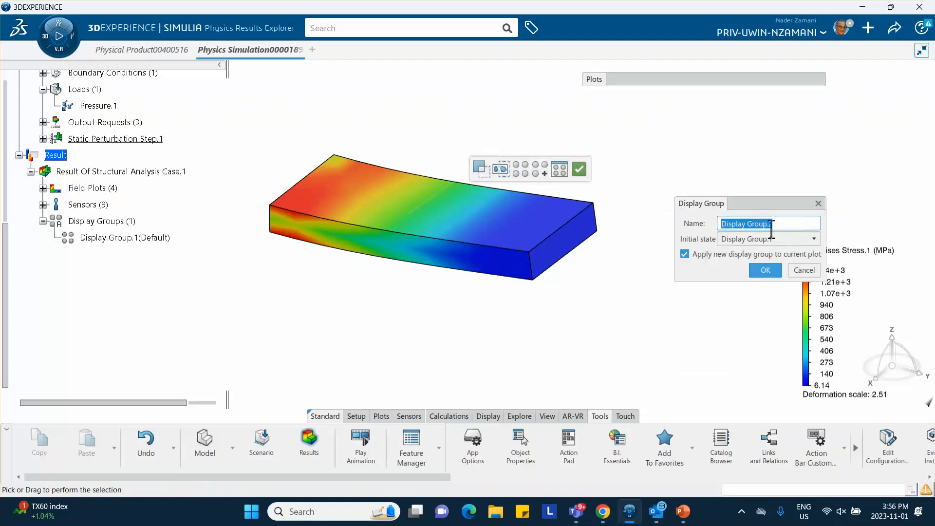
left_click(775, 271)
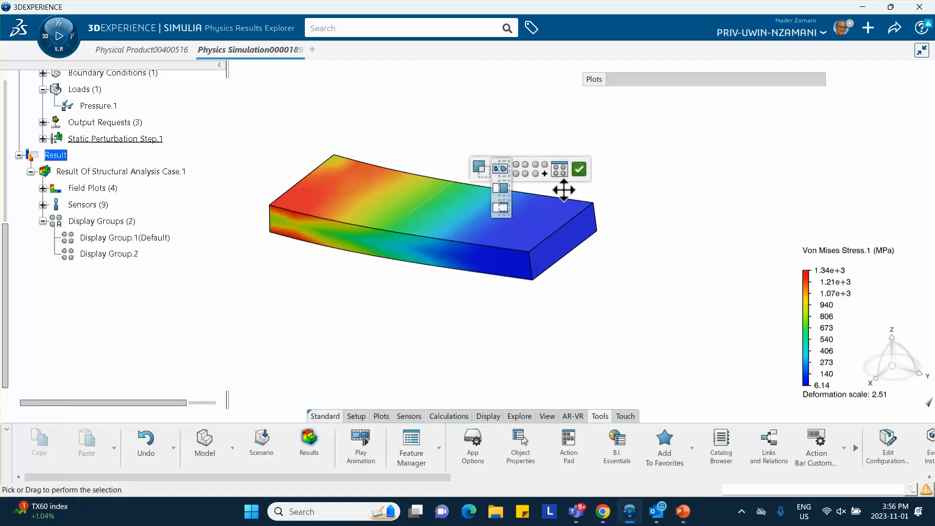
left_click(578, 168)
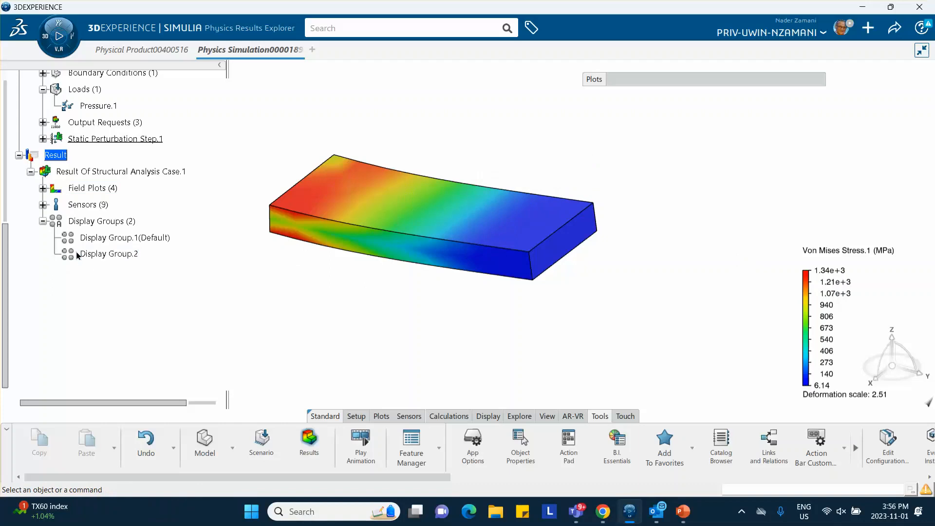
Edit the new display group so that its contents are replaced by the Pressure1 surface entity only.
left_click(100, 254)
double_click(102, 253)
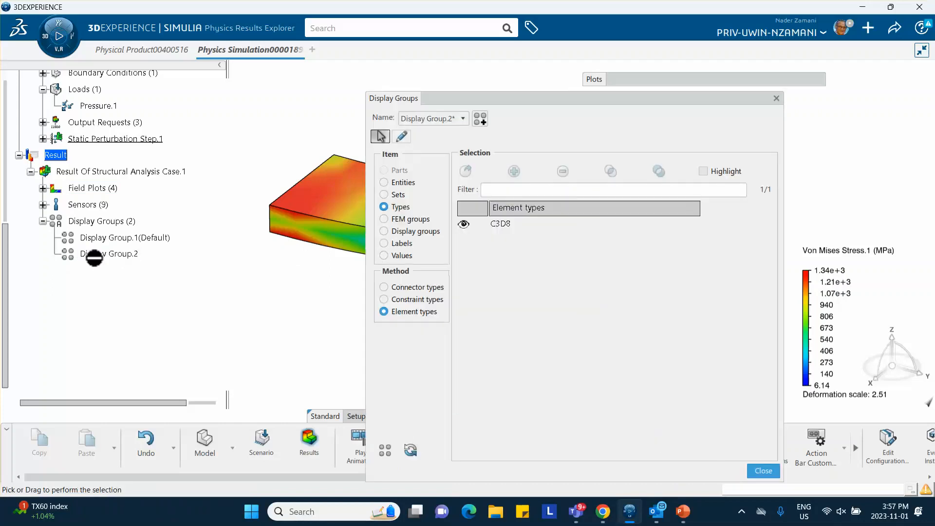
left_click_drag(556, 95, 659, 89)
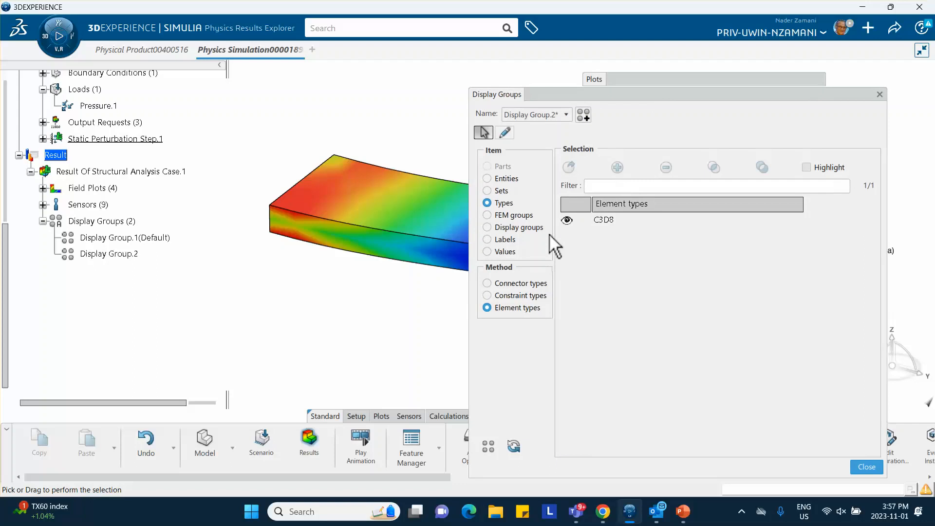
left_click(487, 179)
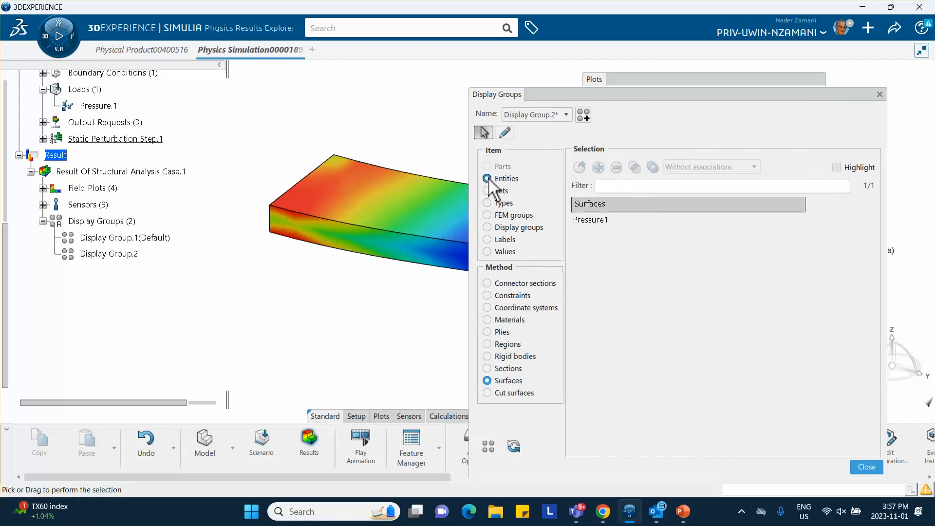
left_click(595, 221)
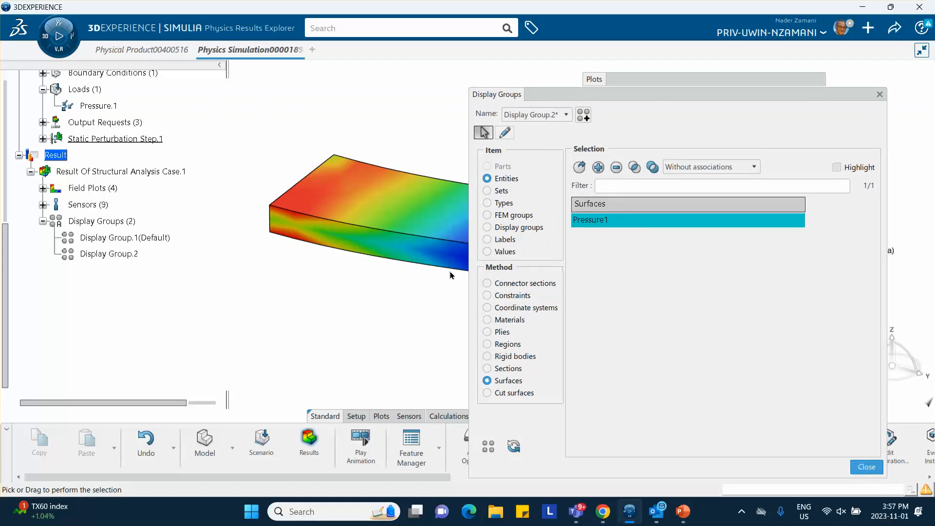
middle_click_drag(370, 280, 307, 274)
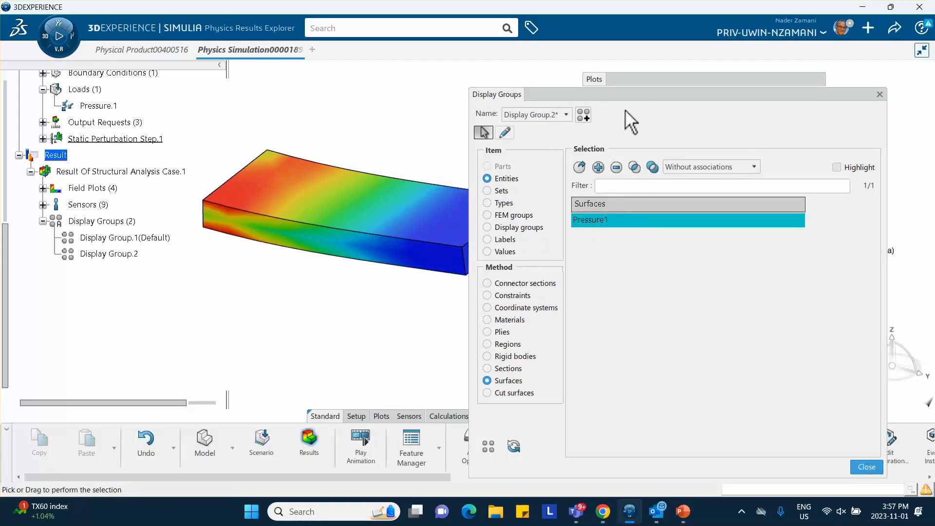
left_click_drag(641, 93, 675, 84)
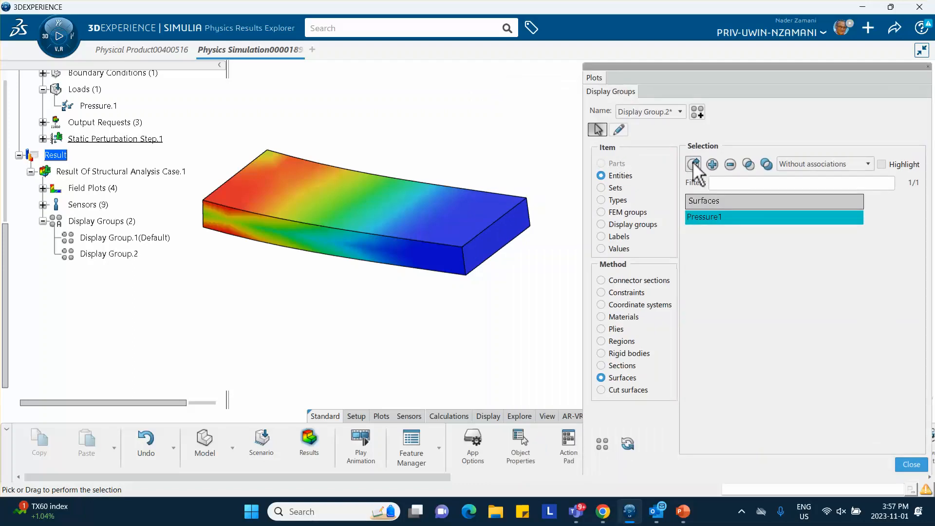
left_click(693, 164)
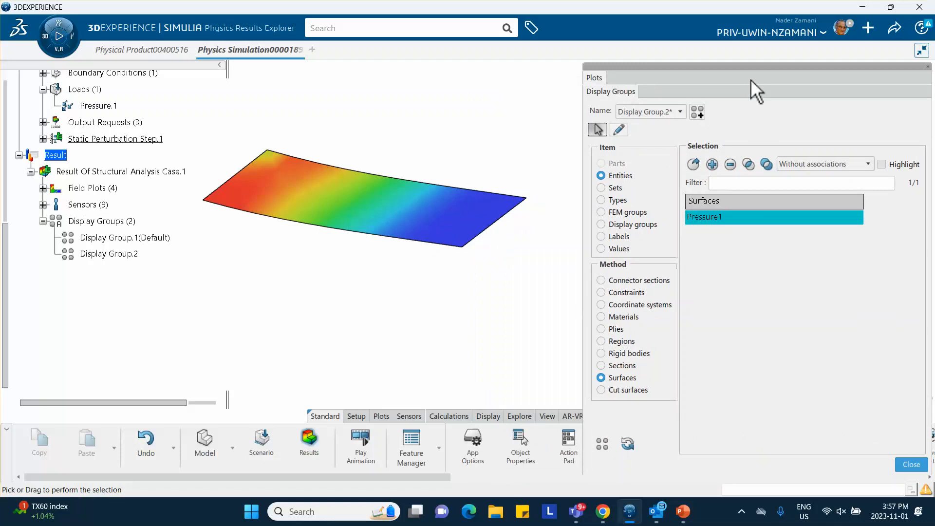
left_click_drag(755, 94, 651, 85)
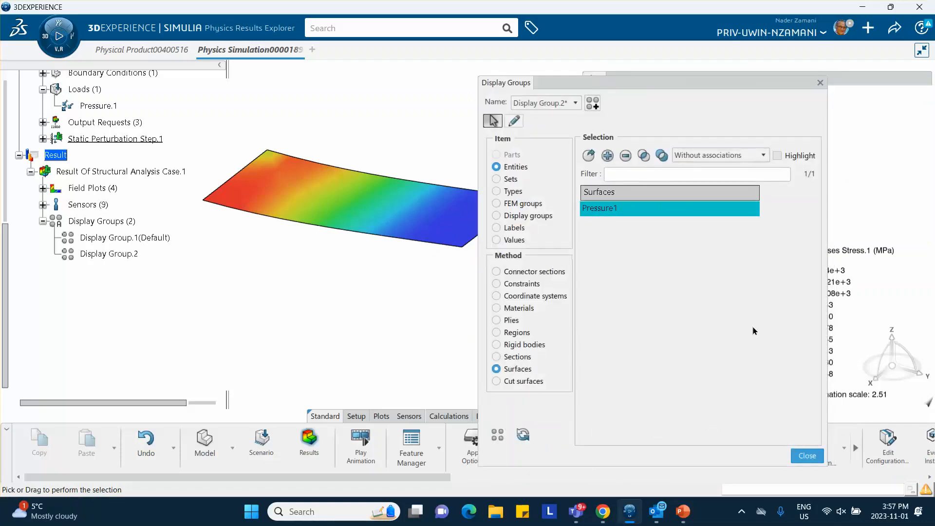
left_click(806, 455)
Plot stress Tensor Component 11 on the pressure surface display group, and change the contour quantity to Tensor Component 22.
left_click(830, 311)
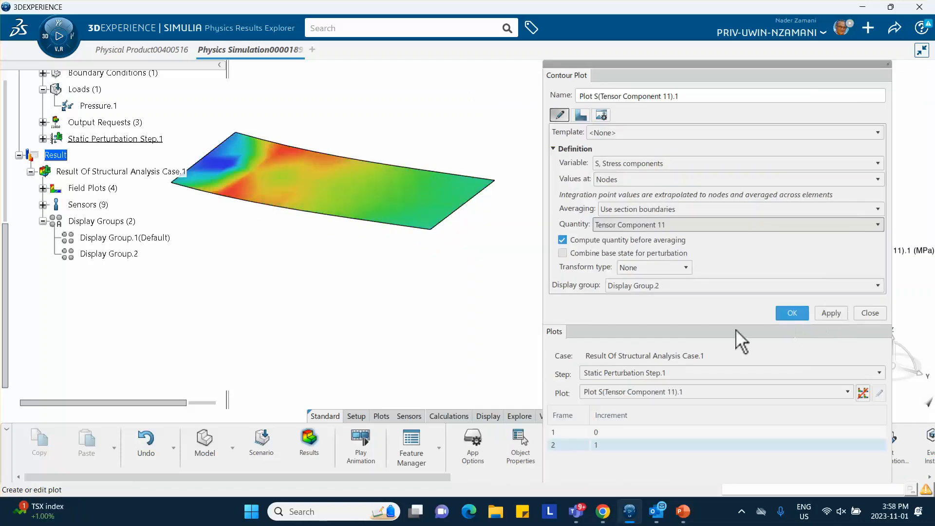
left_click(672, 225)
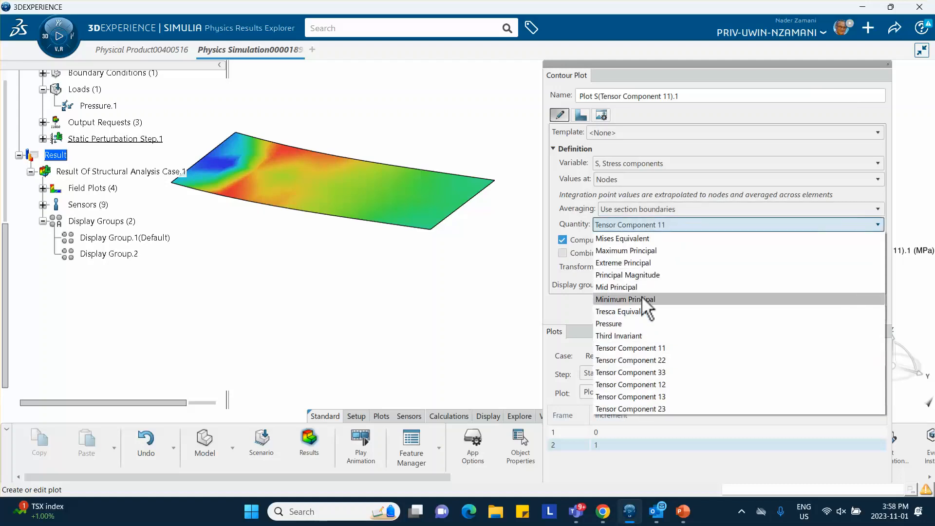
left_click(606, 361)
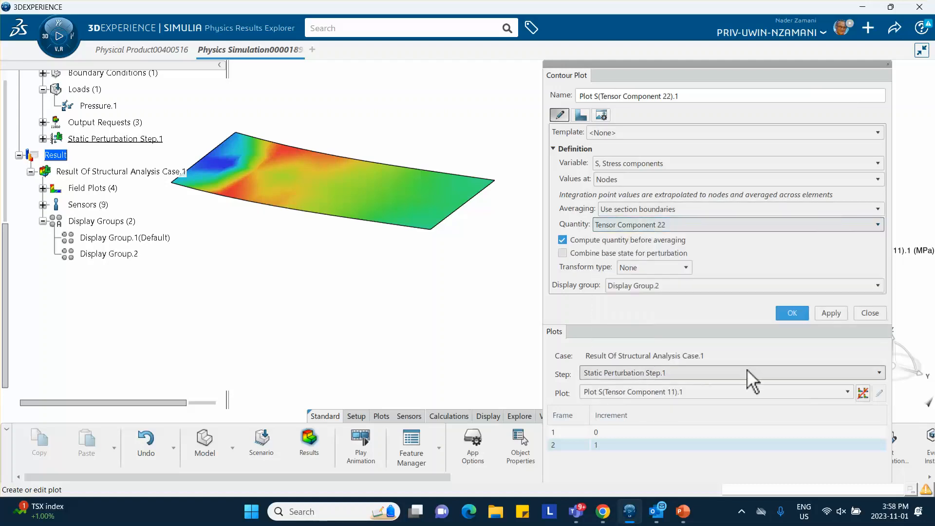
left_click(833, 313)
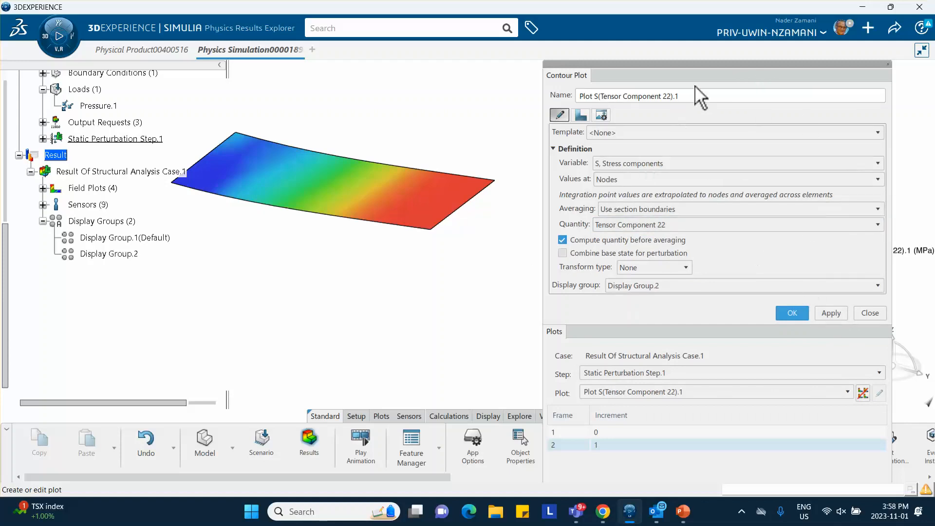
left_click_drag(702, 74, 763, 92)
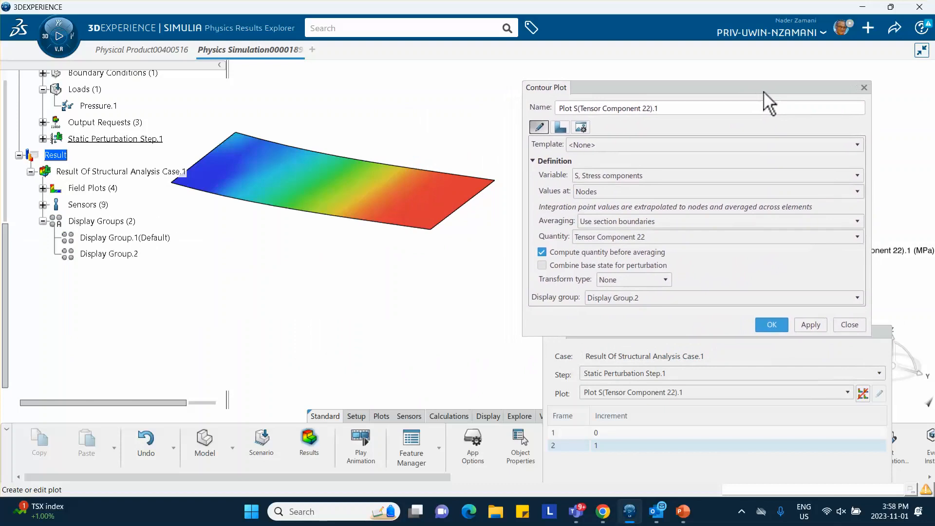
Plot stress Tensor Component 33 on the pressure surface display group and move the Plots dialog clear of the contour legend.
left_click(652, 238)
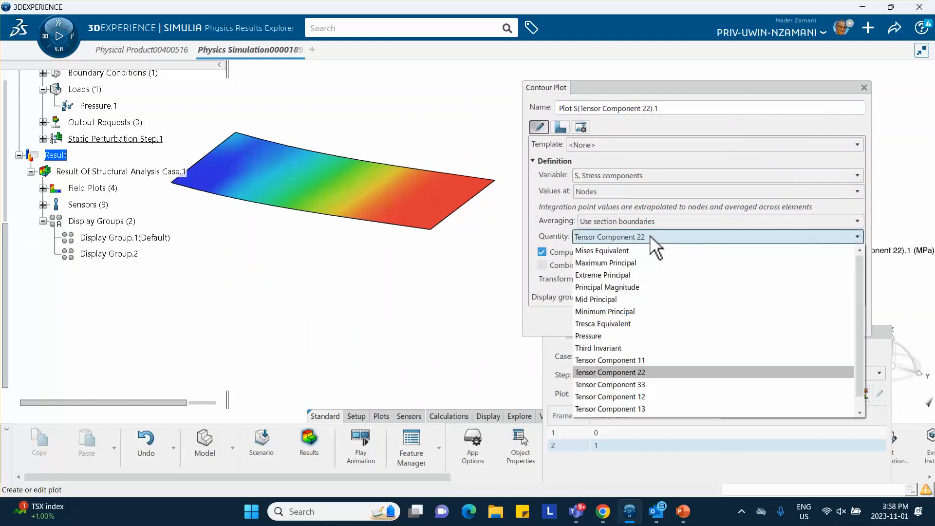
left_click(618, 385)
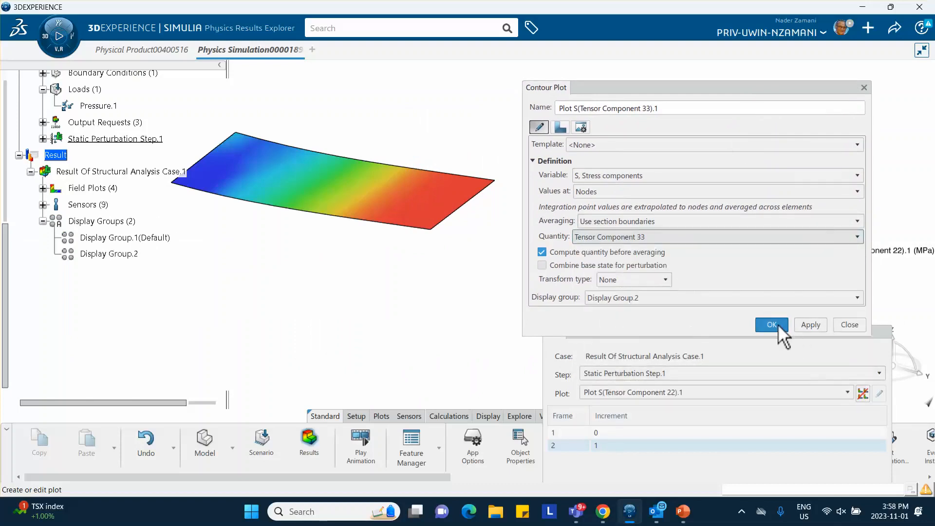
left_click(766, 324)
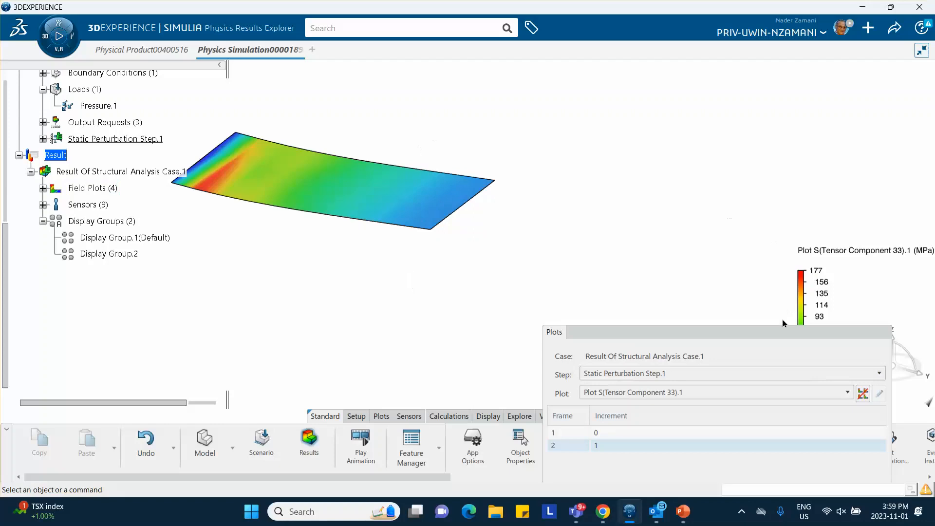
left_click_drag(783, 329, 601, 307)
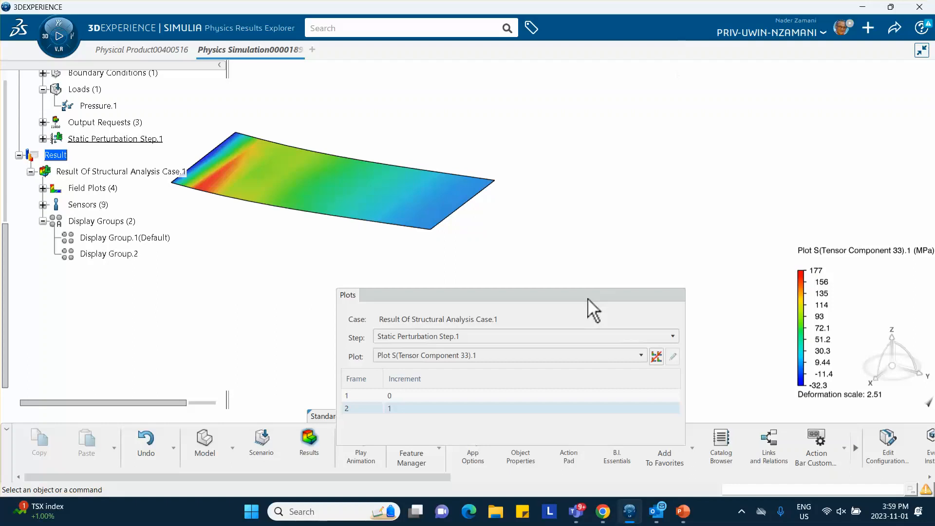
left_click_drag(592, 308, 639, 165)
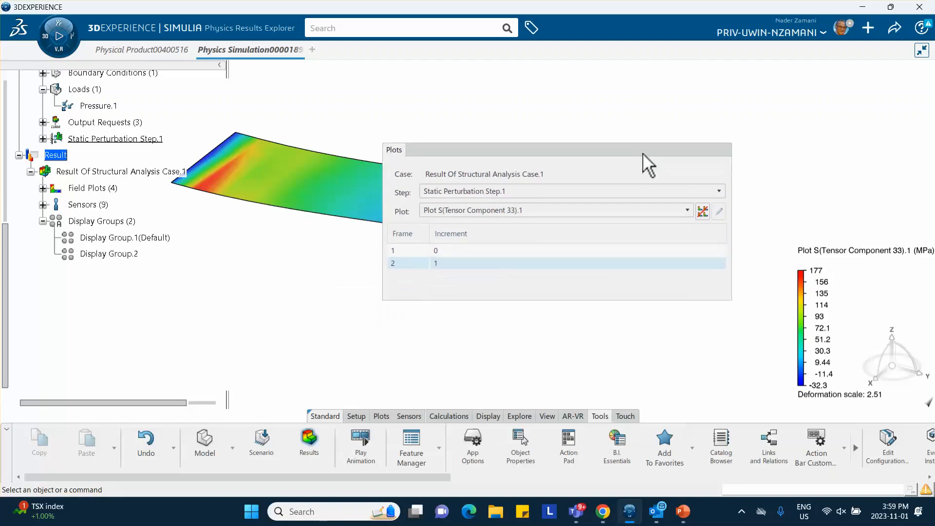
Switch to the PowerPoint presentation and review slides 5 to 7 on applying mapped pressures and the pressure outside the mapped region.
left_click(683, 511)
scroll(78, 292, "down", 3)
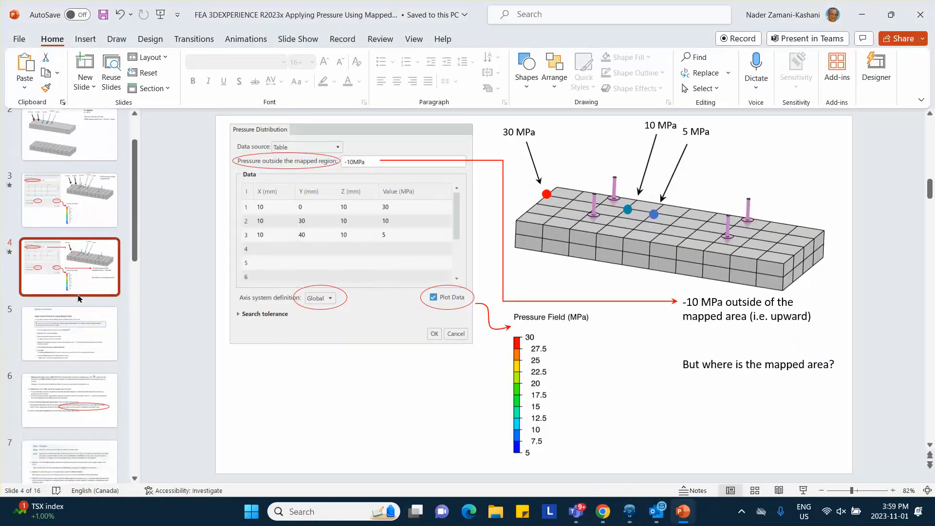
left_click(82, 277)
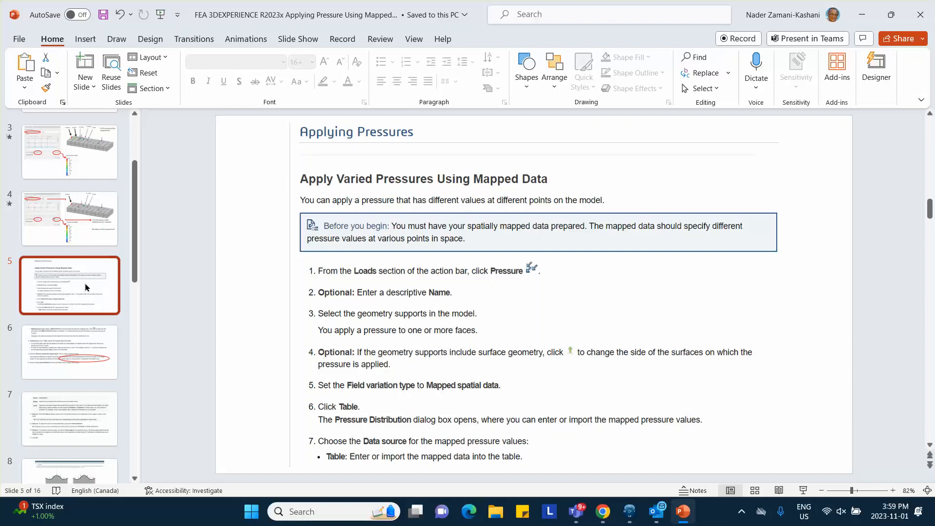
left_click(81, 357)
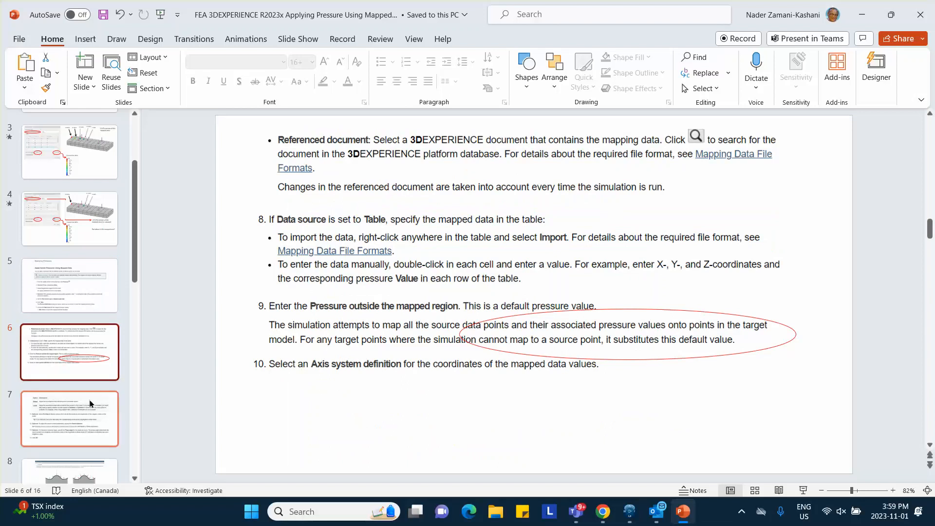
left_click(82, 423)
scroll(97, 343, "down", 2)
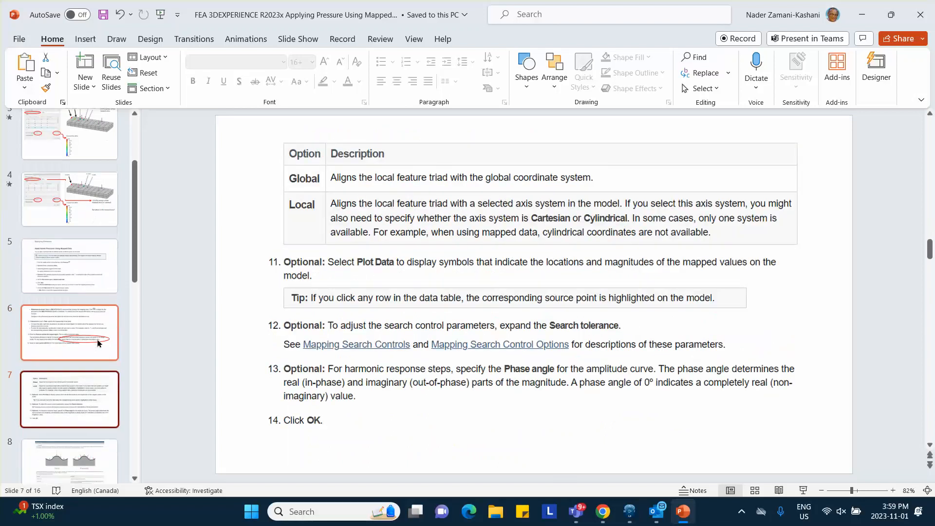
scroll(97, 341, "down", 3)
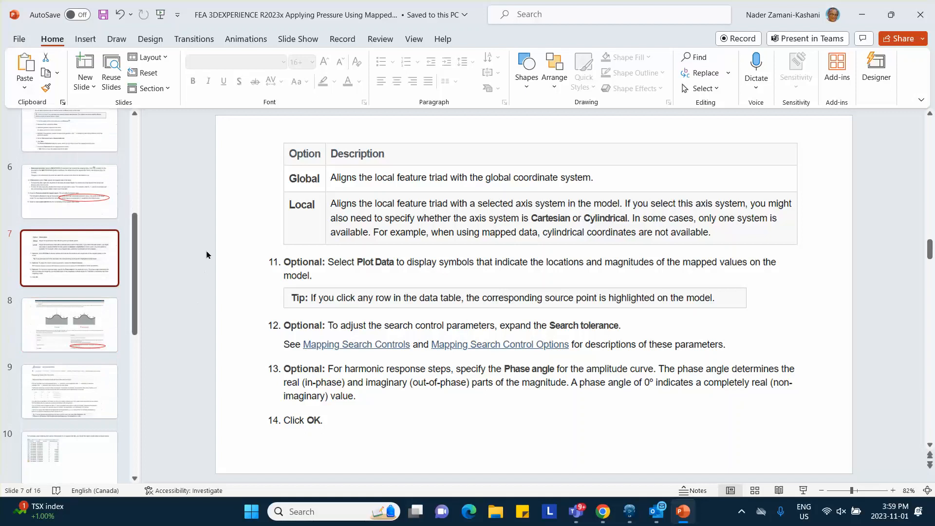